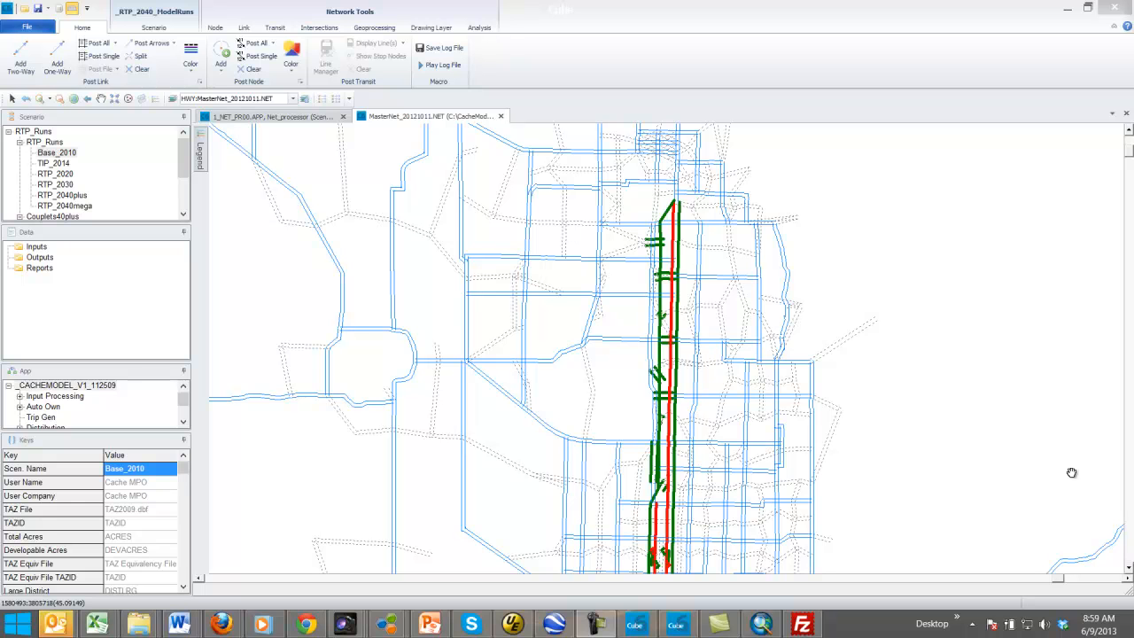
Acknowledge the completed Base_2010 model run and bring the Net_processor application diagram into view
left_click(676, 625)
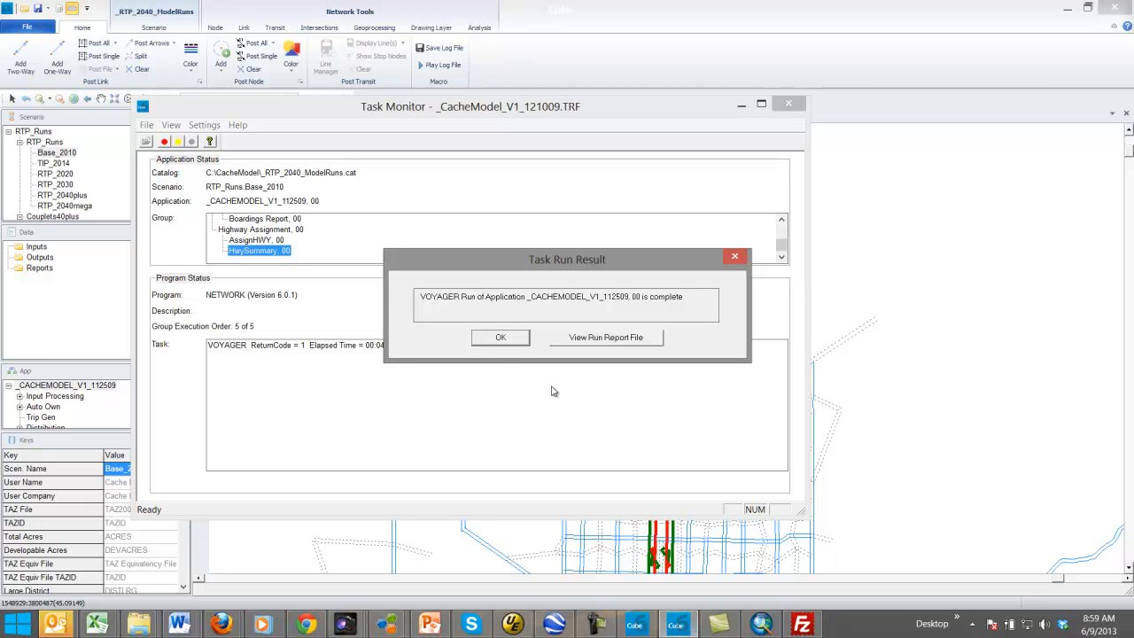
left_click(500, 338)
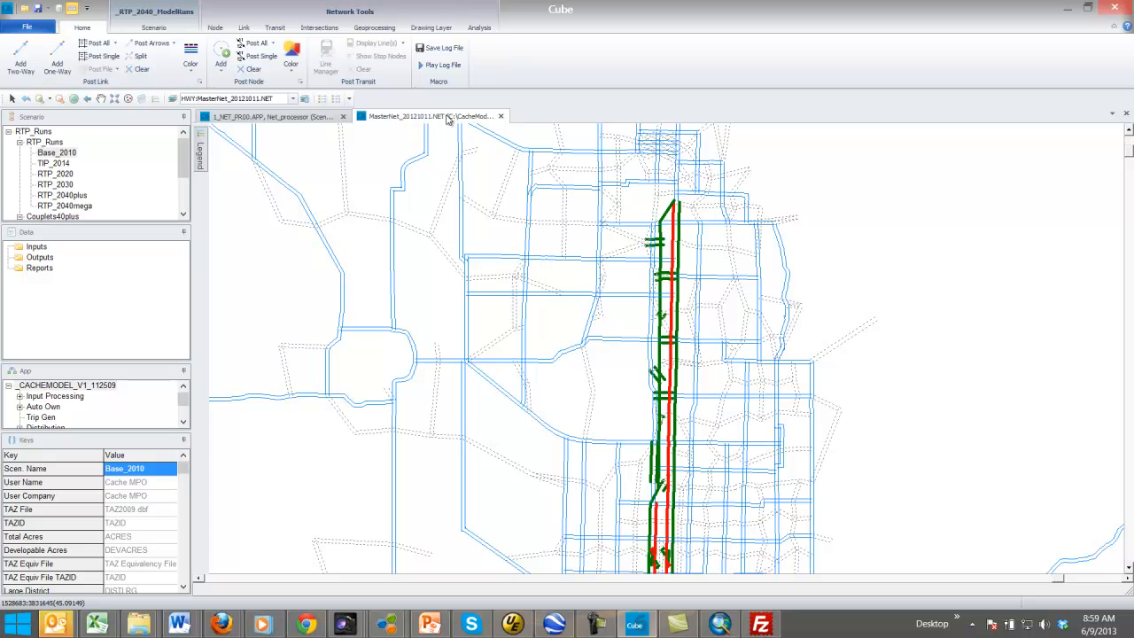
left_click(297, 117)
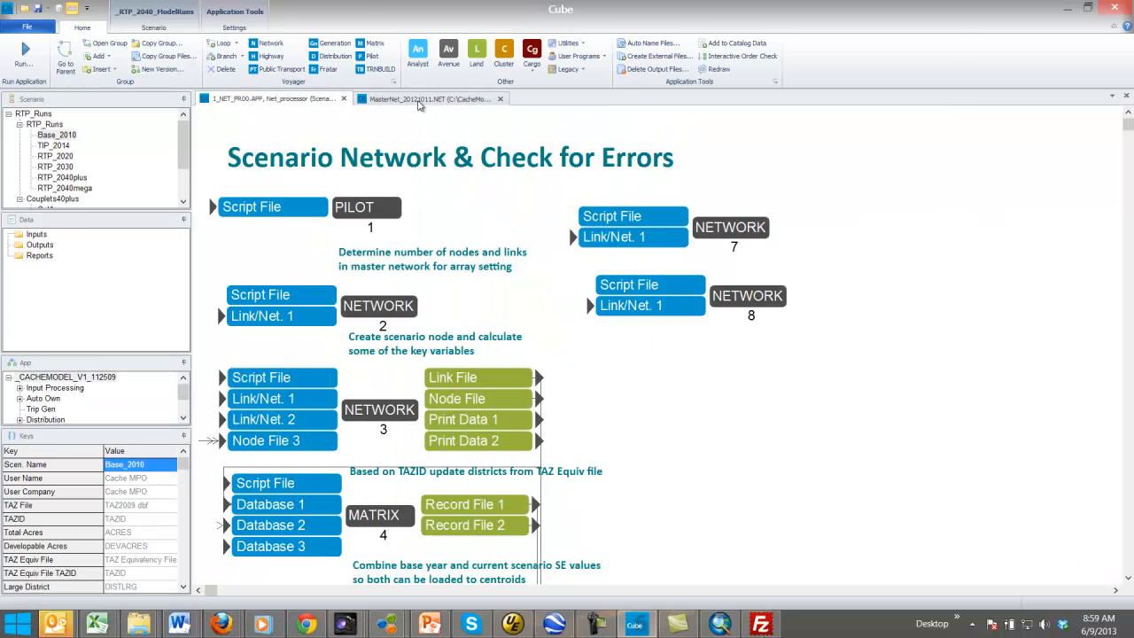
left_click(414, 114)
left_click(301, 117)
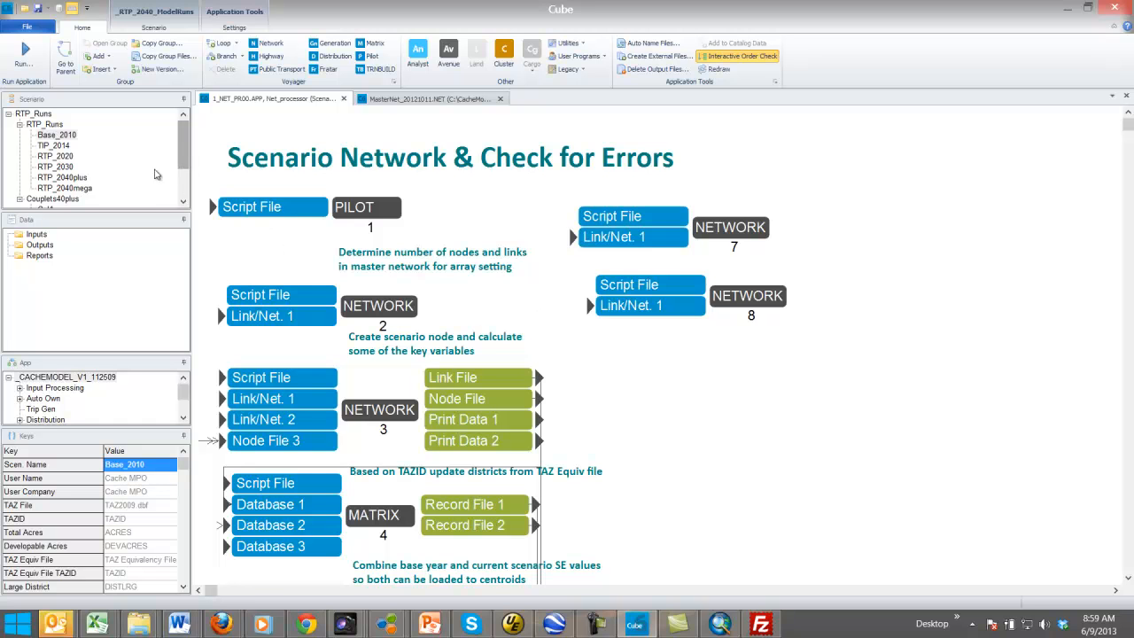
Open the HwySummary group inside the Highway Assignment group of the _CACHEMODEL_V1_112509 application
double_click(51, 381)
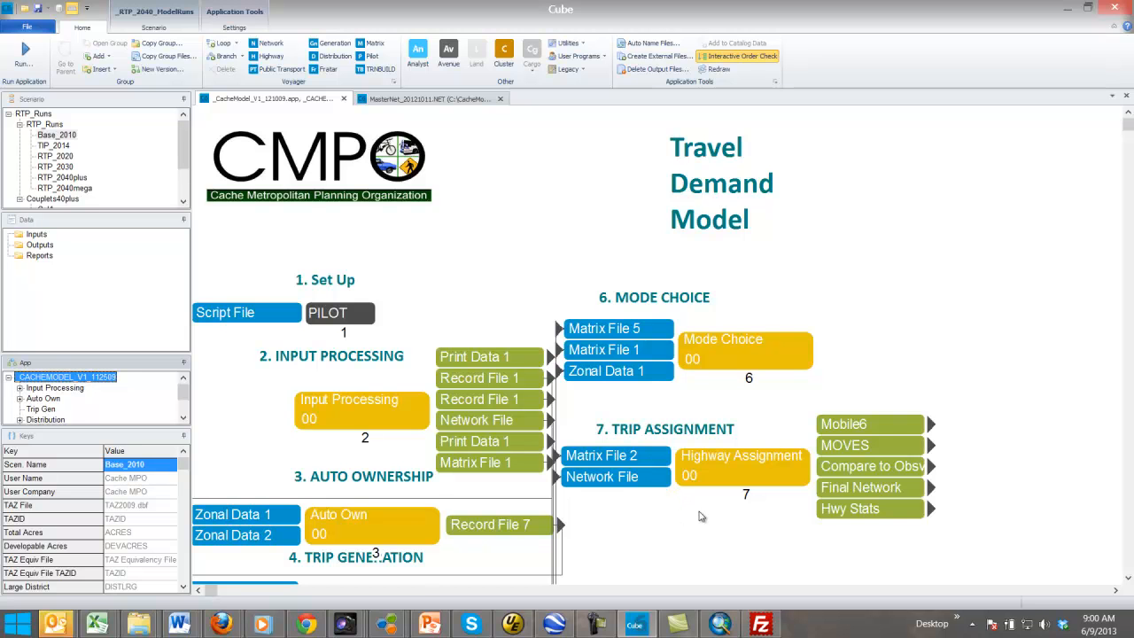
double_click(731, 463)
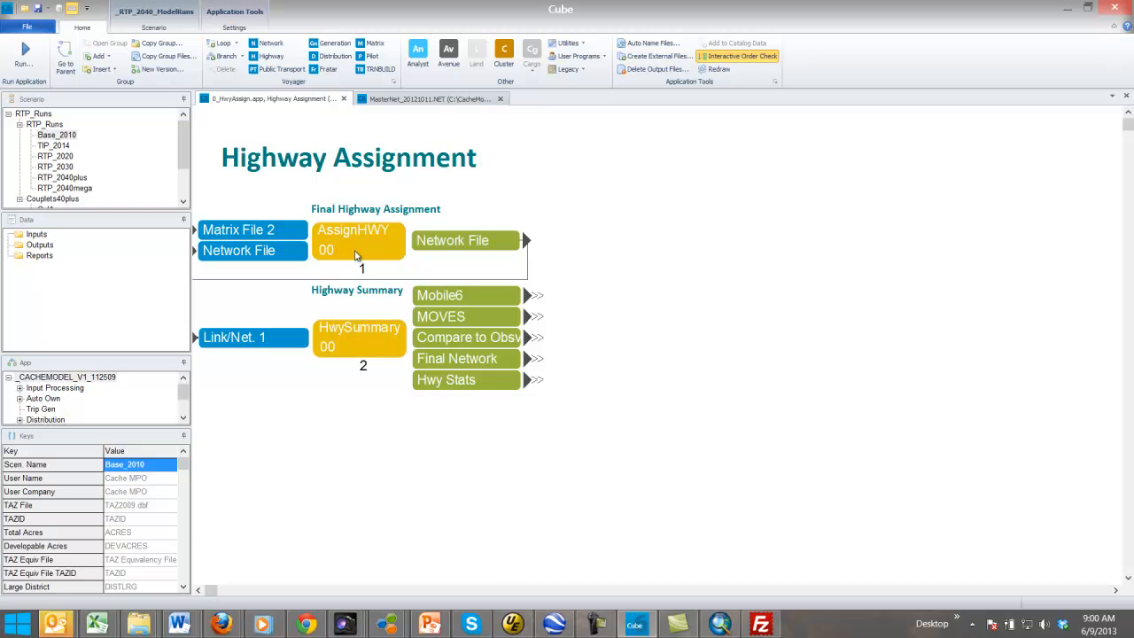
left_click(362, 248)
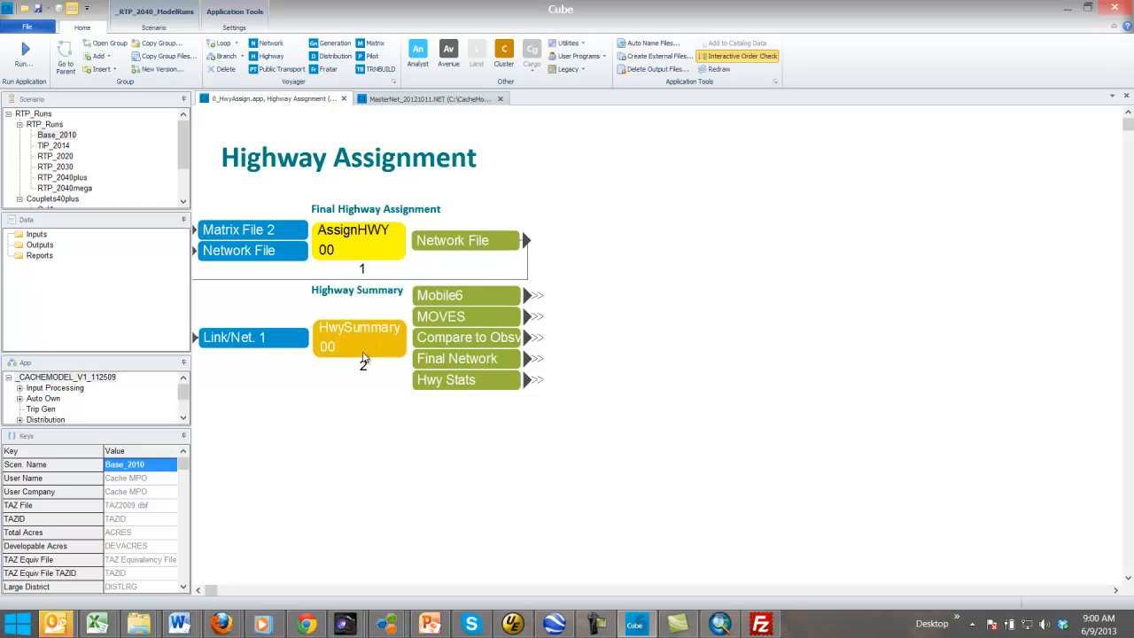
double_click(358, 347)
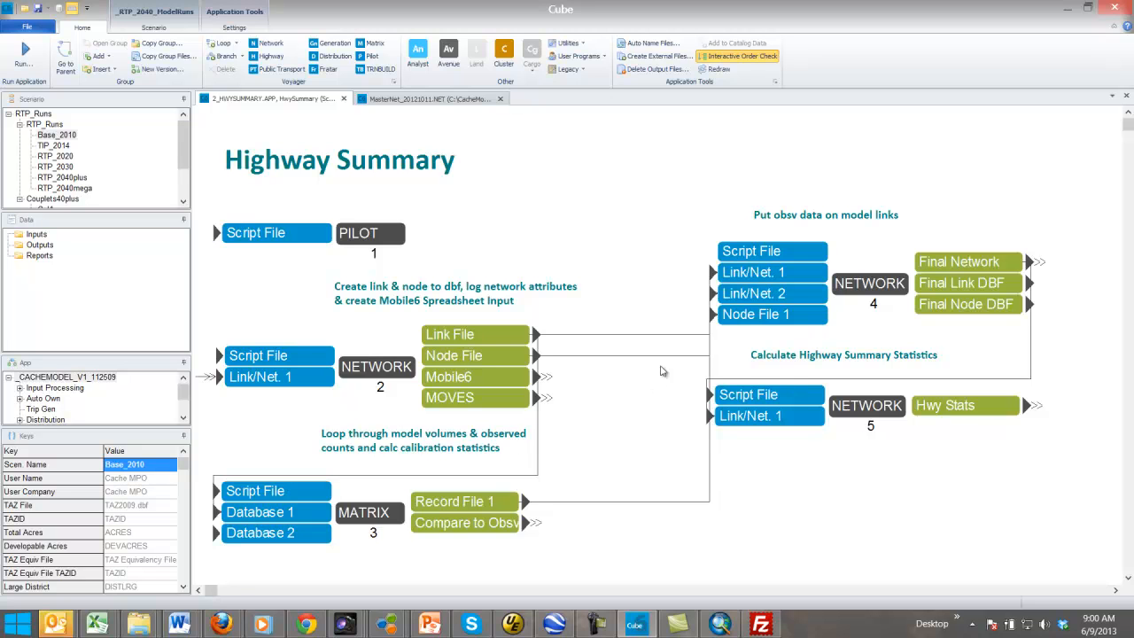
Open the Final Network output of the highway summary and focus on the congested main corridor
left_click(946, 268)
double_click(956, 264)
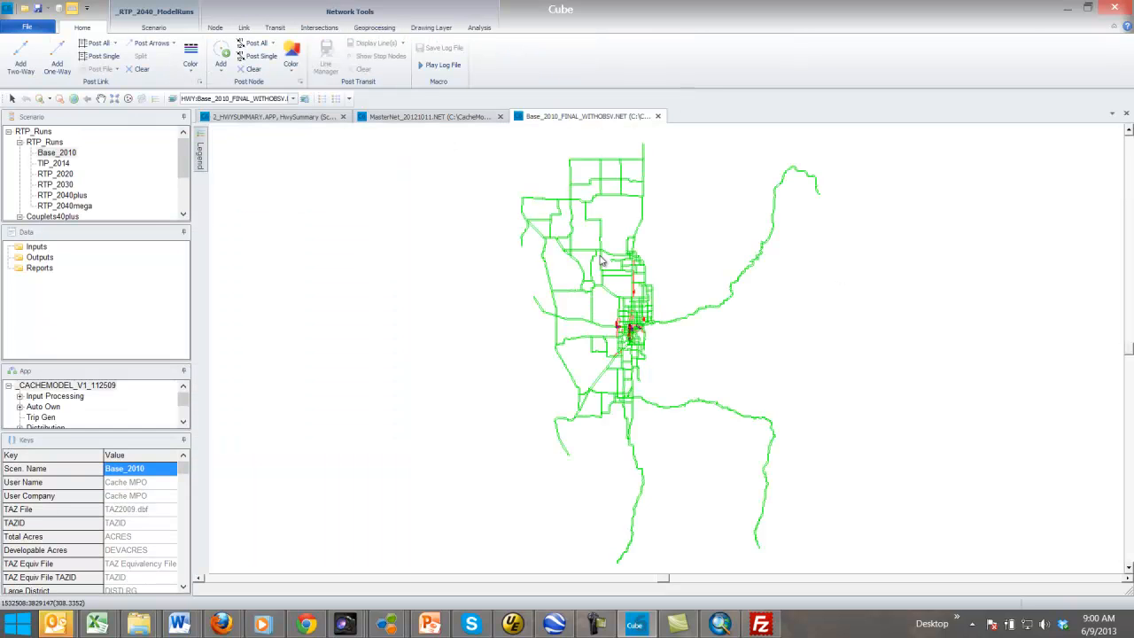
left_click(42, 99)
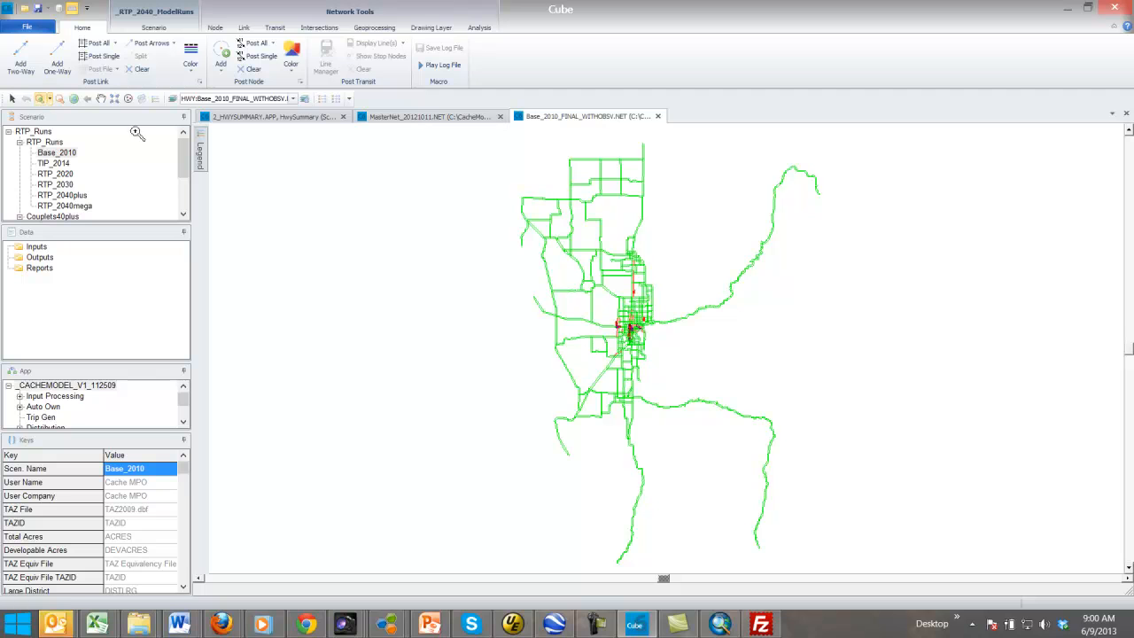
left_click(655, 350)
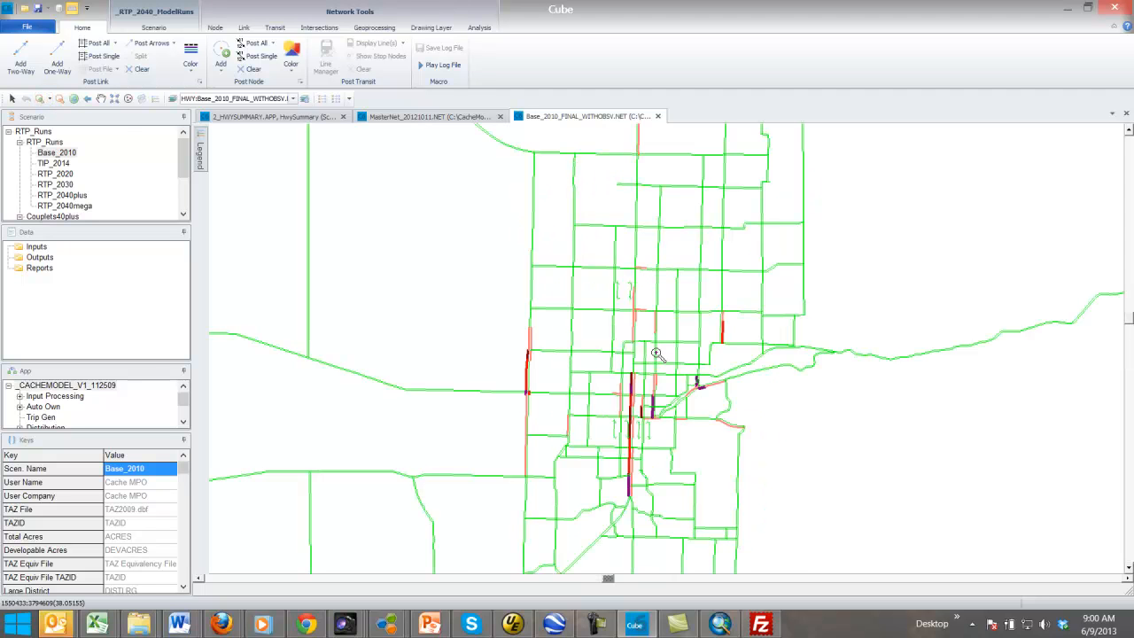
left_click_drag(583, 349, 688, 536)
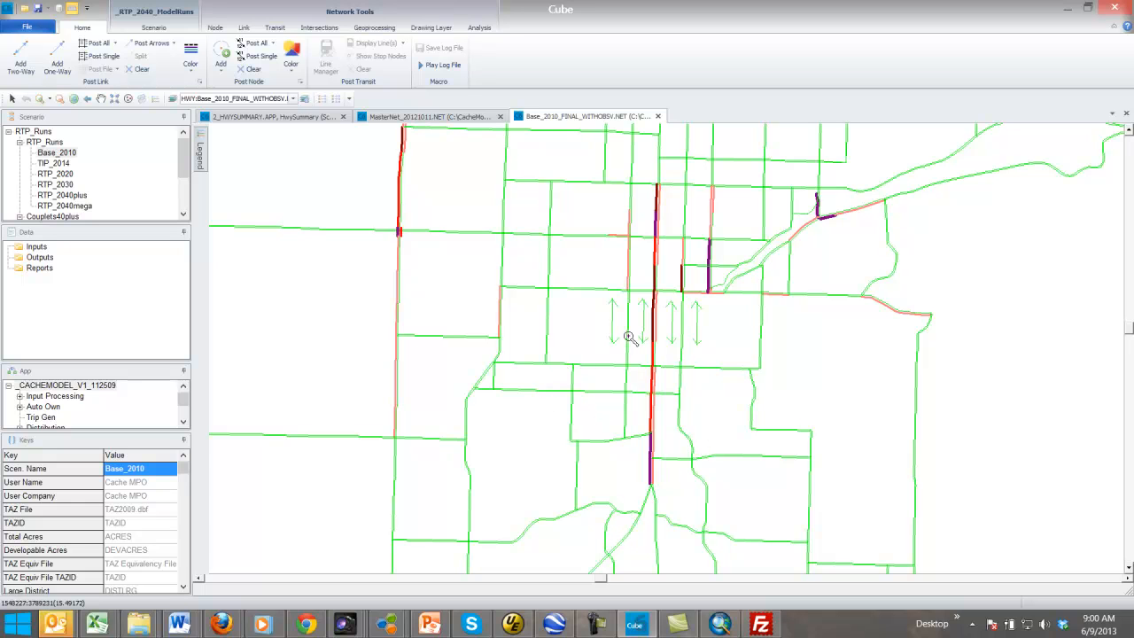
Review the PM1_VC link color specification, including its volume-to-capacity criteria and line sizes, and close it
left_click(191, 71)
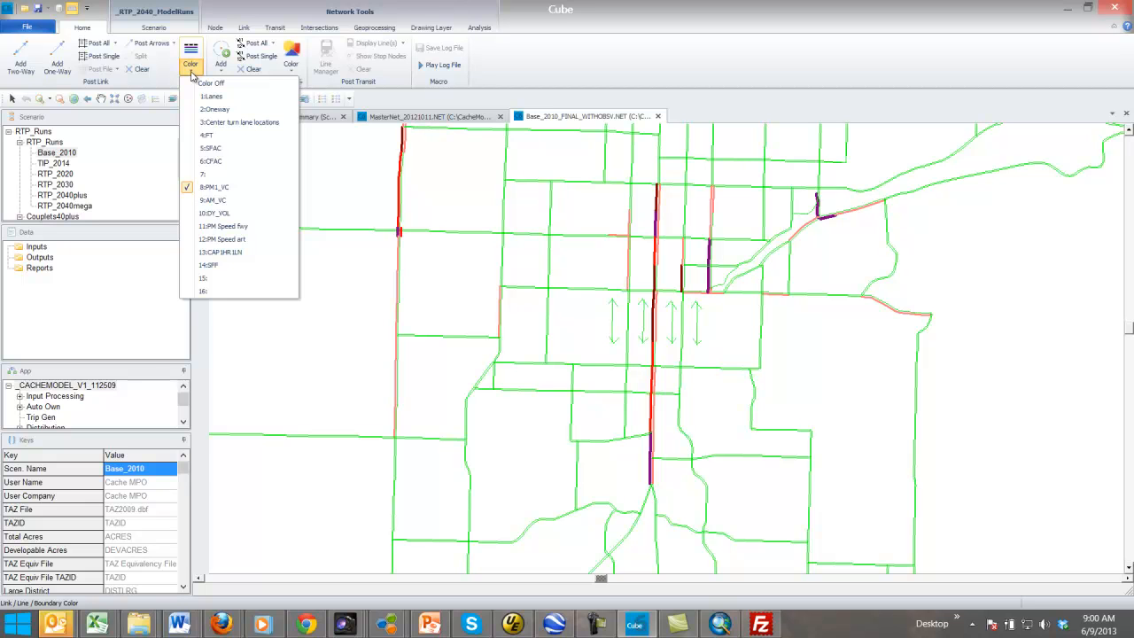
left_click(191, 53)
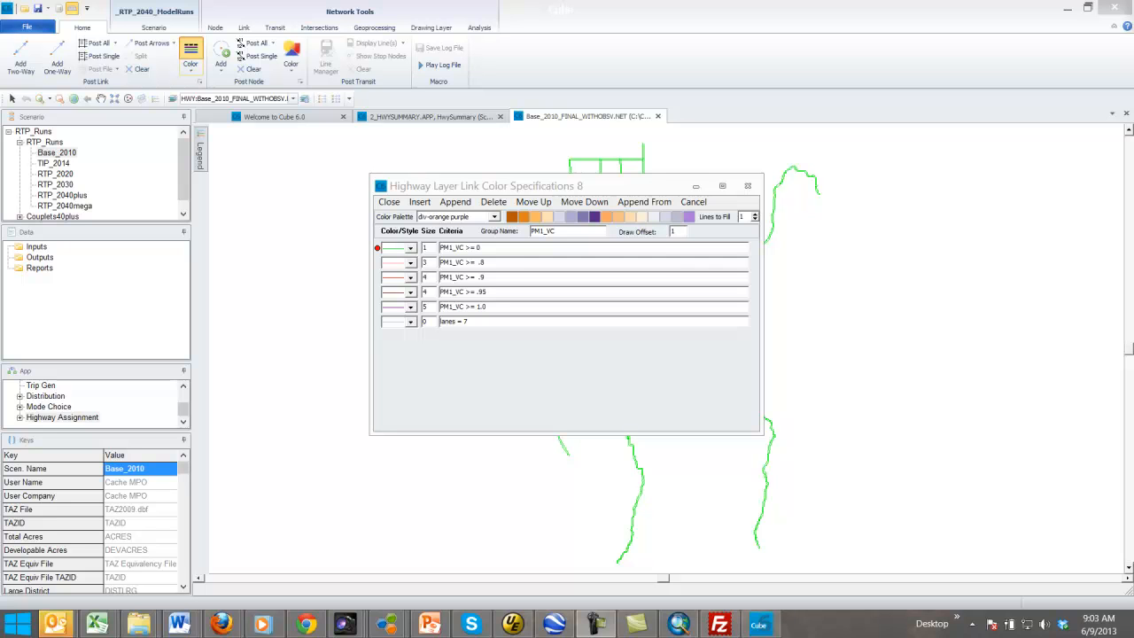
left_click_drag(590, 191, 540, 178)
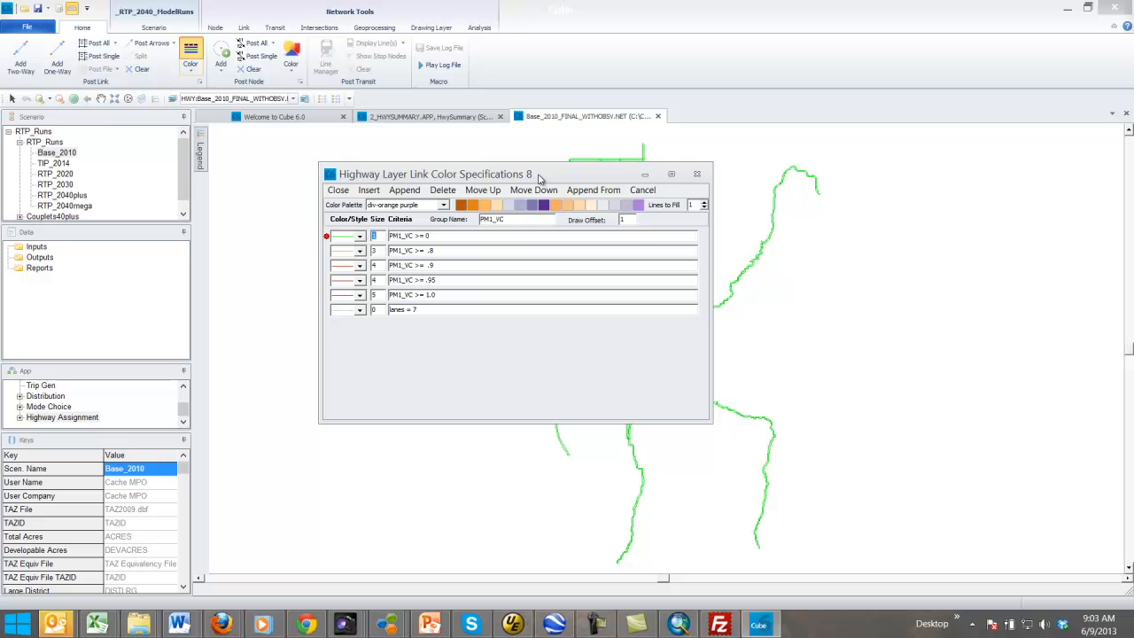
left_click(405, 235)
left_click(338, 189)
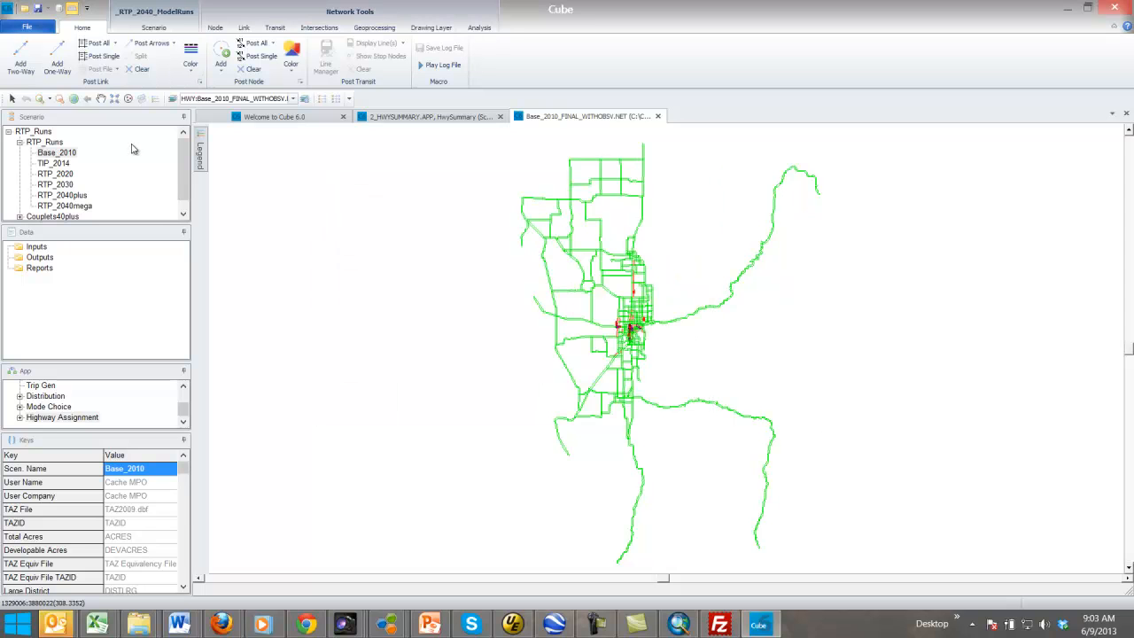
Try to post the Model vs. Observed AWDT values on the links around the purple corridor segment
left_click(39, 98)
left_click_drag(614, 309, 650, 356)
left_click_drag(701, 445, 617, 296)
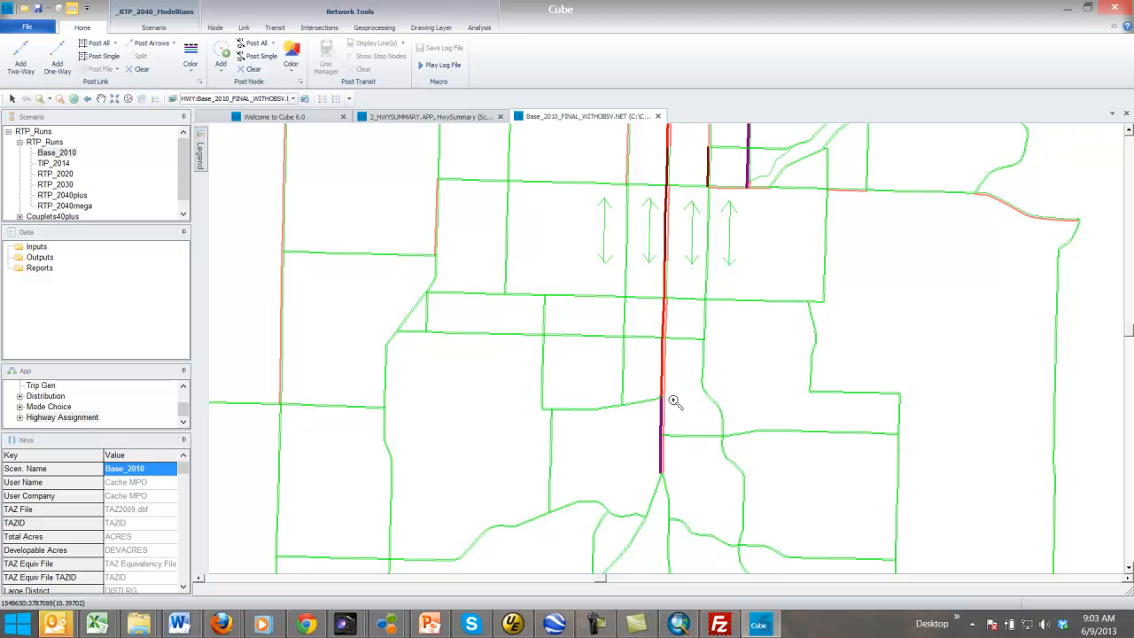
left_click_drag(655, 403, 587, 306)
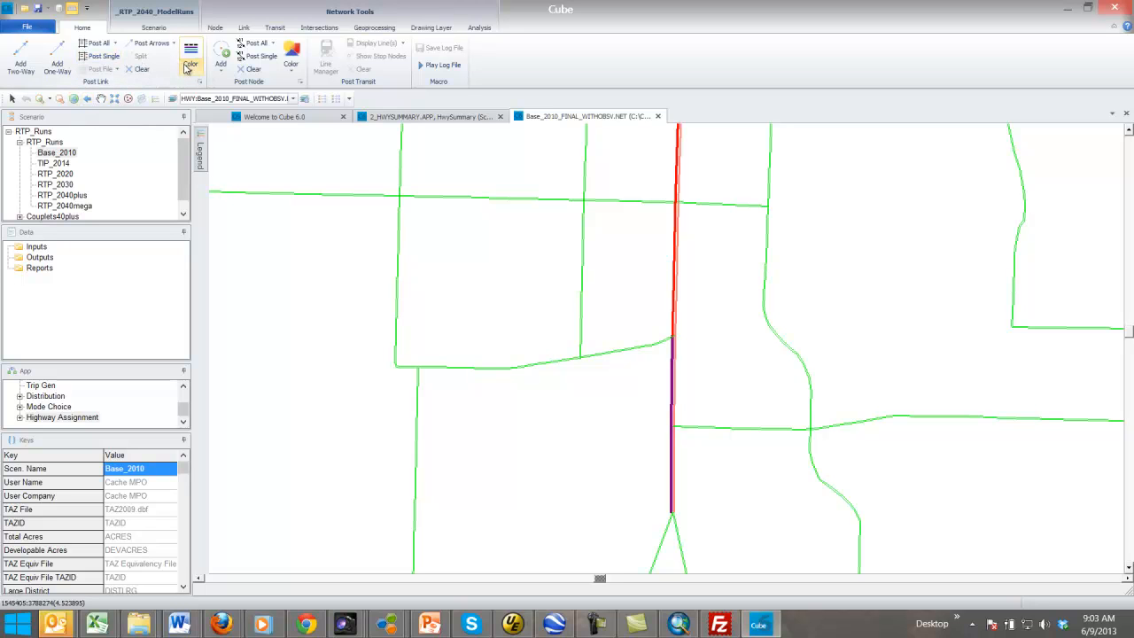
left_click(115, 44)
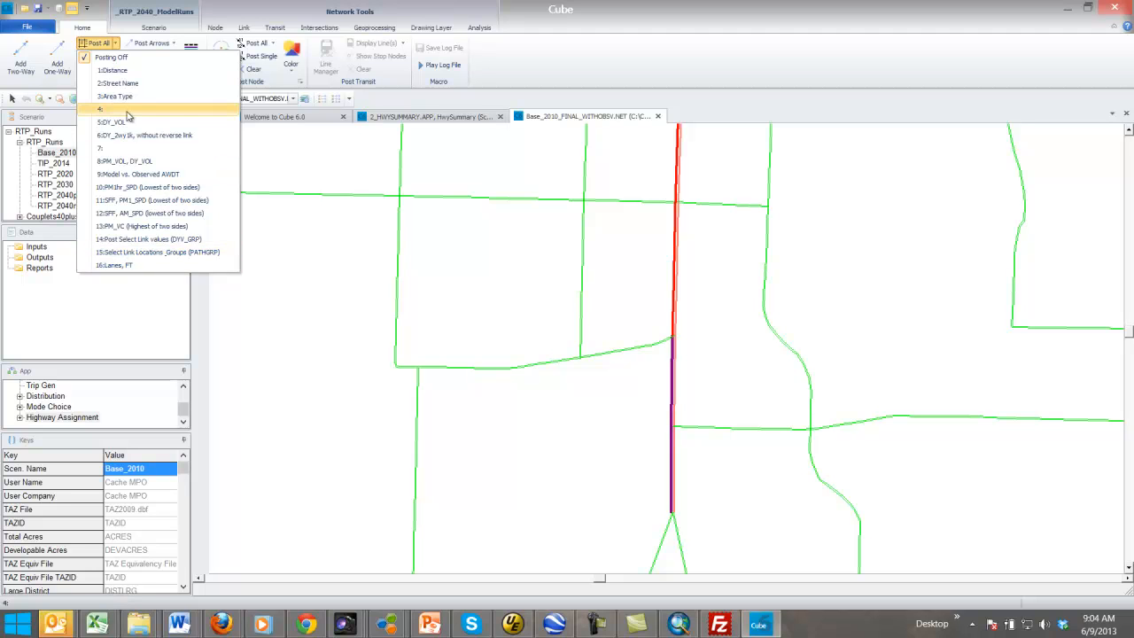
left_click(160, 181)
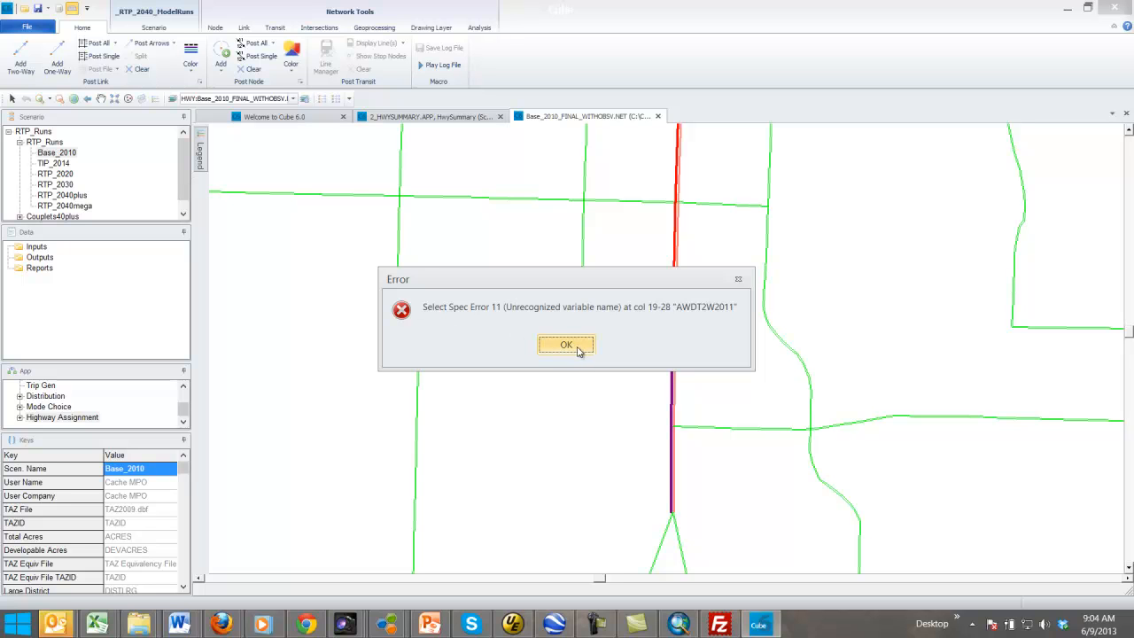
left_click(566, 345)
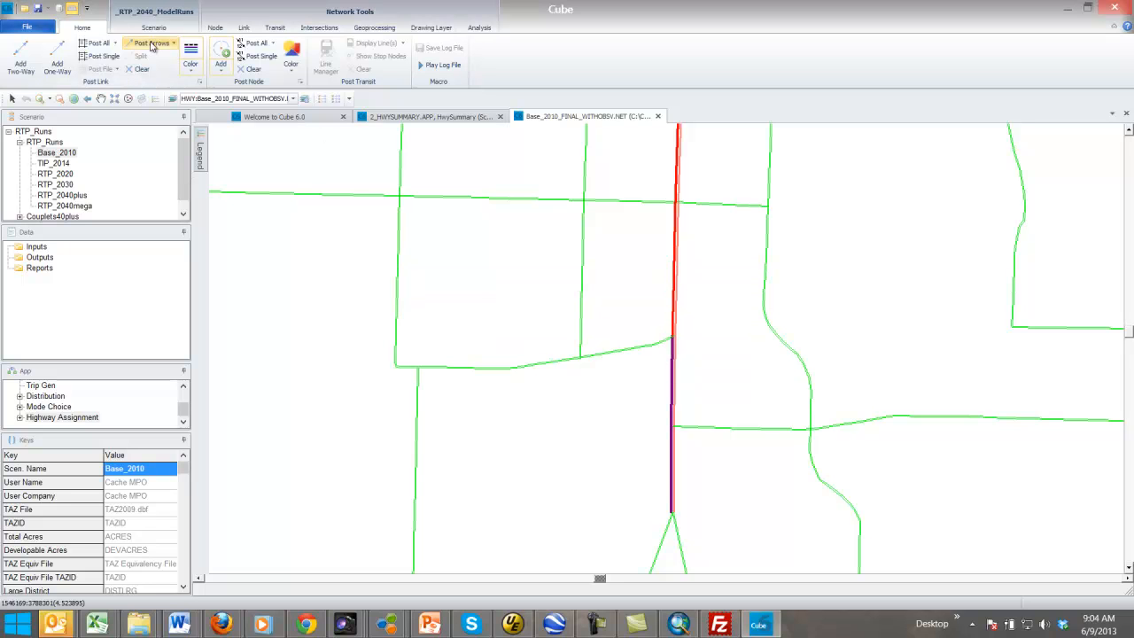
Set DY2_VOL2WY as the first posted variable of the Model vs. Observed AWDT posting set
left_click(98, 45)
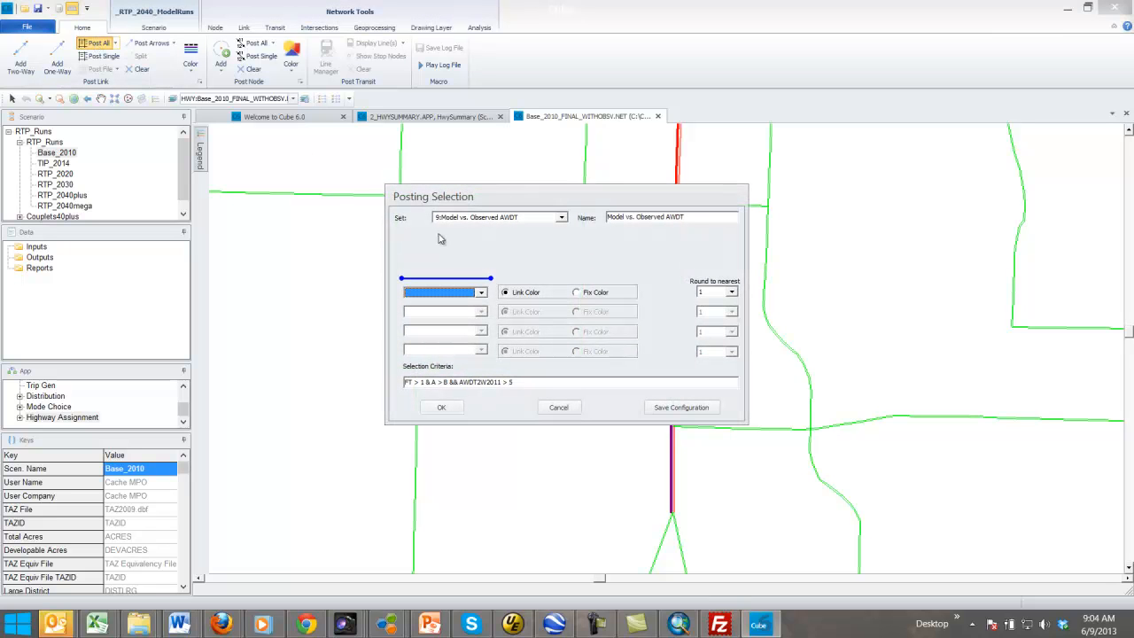
left_click(481, 293)
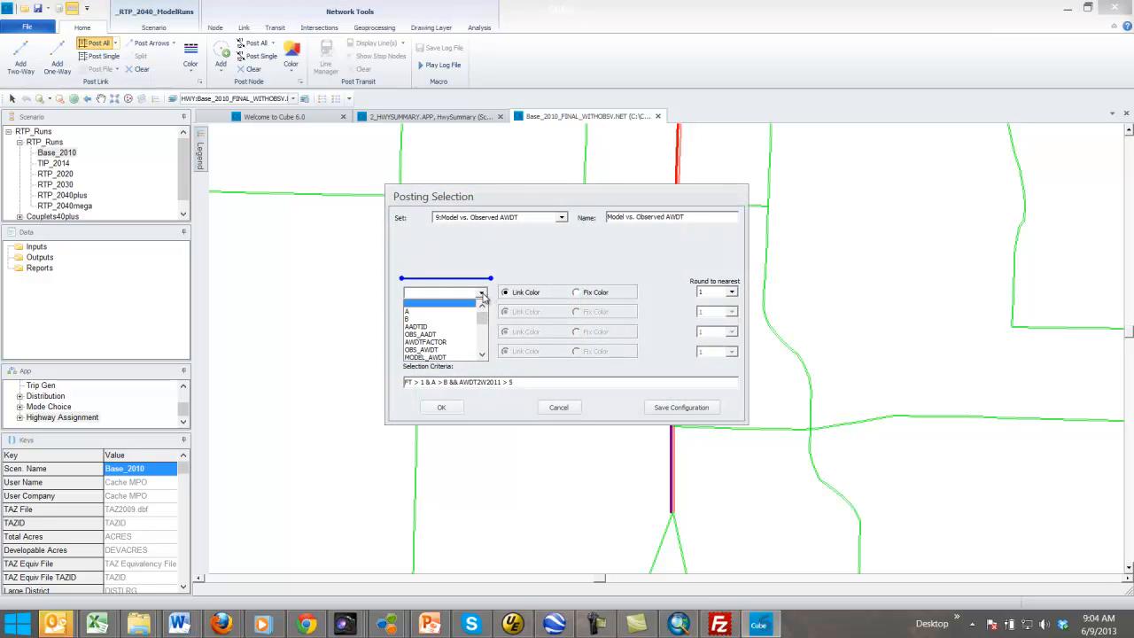
mouse_move(485, 324)
left_mouse_down()
mouse_move(490, 345)
mouse_move(487, 332)
left_mouse_up()
left_click(483, 343)
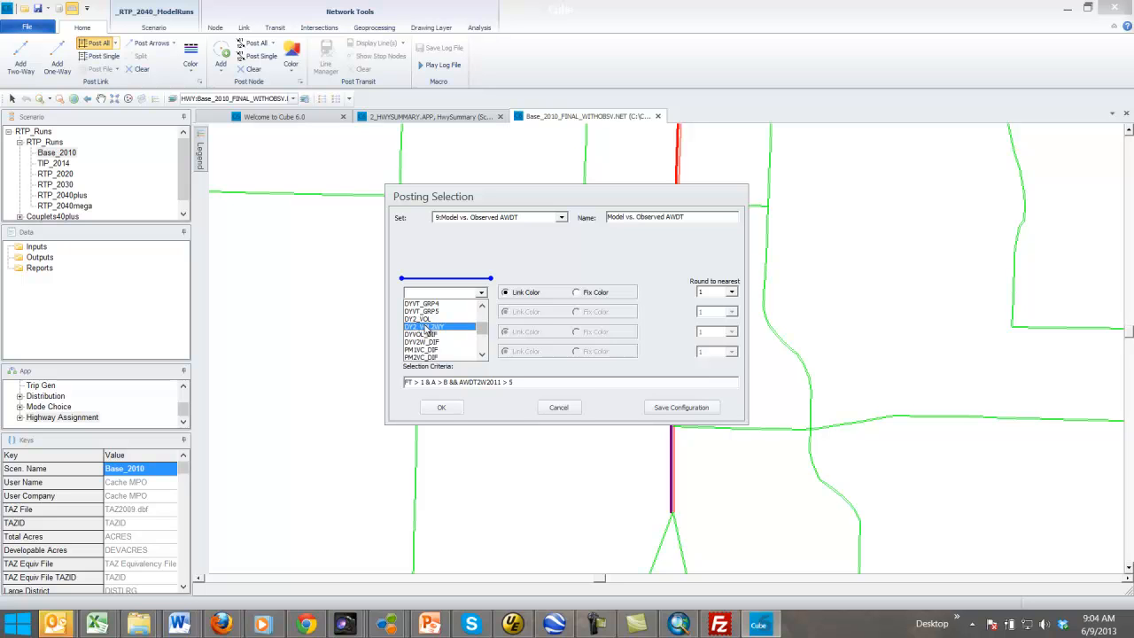
left_click(425, 326)
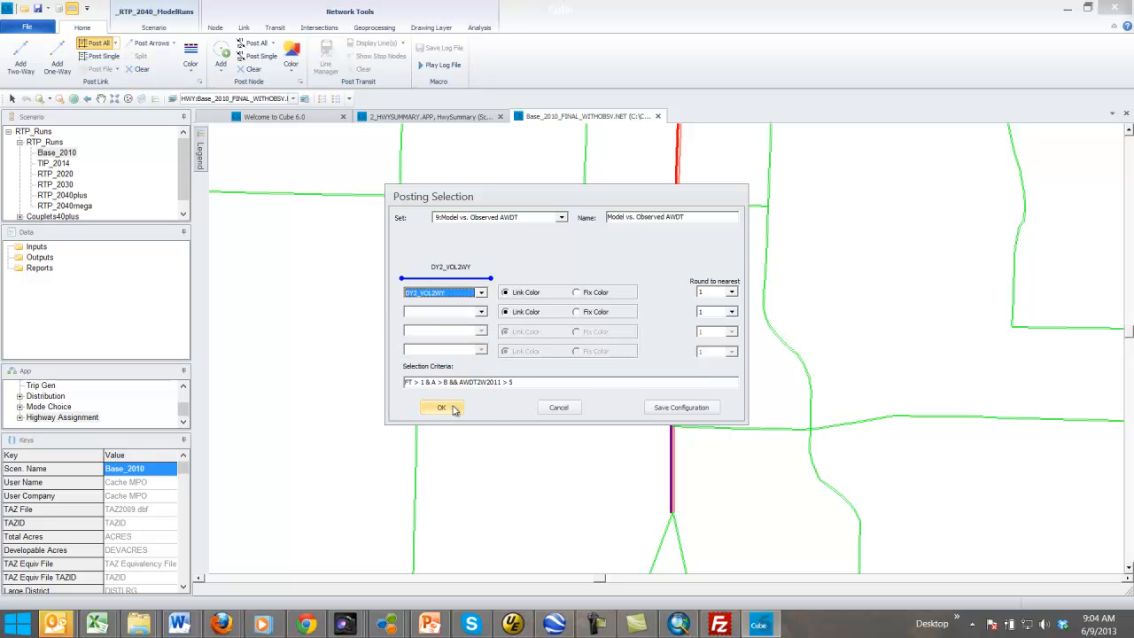
Shorten the posting set's selection criteria to FT > 1 & A > B by removing the AWDT2W2011 condition
left_click(520, 384)
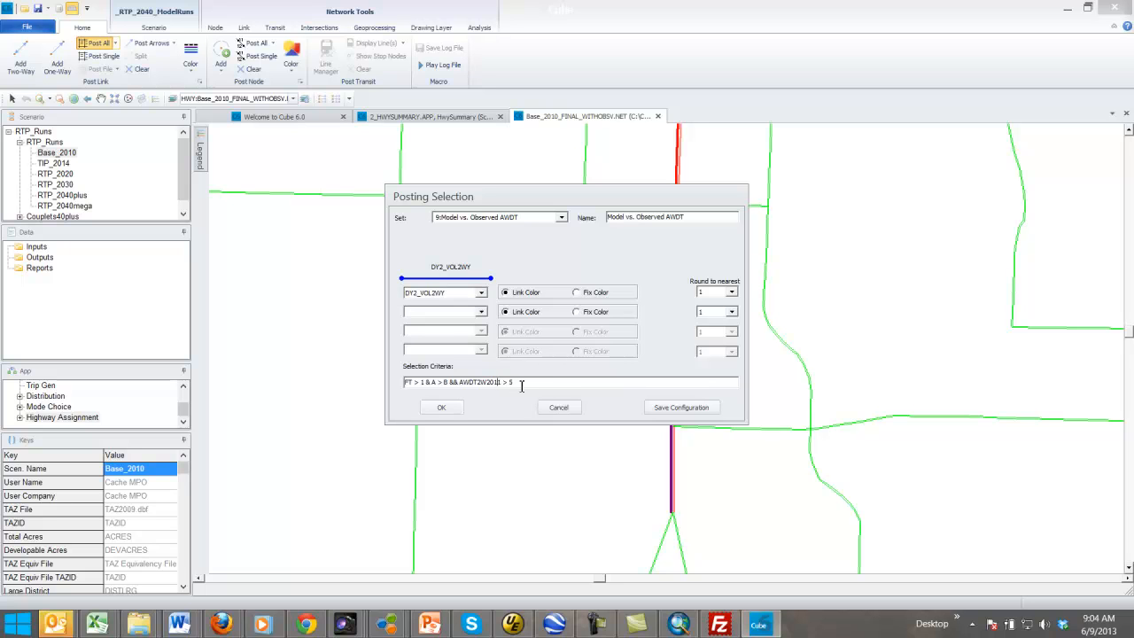
double_click(477, 383)
left_click_drag(483, 381, 448, 382)
key("BackSpace")
Look through the variables available for the second posting line, leave it empty and apply the posting set
left_click(481, 312)
mouse_move(484, 334)
left_mouse_down()
mouse_move(485, 362)
mouse_move(485, 351)
left_mouse_up()
left_click(484, 328)
left_click(485, 328)
left_click(484, 327)
left_click(485, 328)
left_click(485, 328)
left_click(485, 328)
left_click(485, 328)
left_click(485, 327)
left_click(484, 328)
left_click(485, 328)
left_click(484, 328)
left_click(483, 328)
left_click(484, 327)
left_click(483, 327)
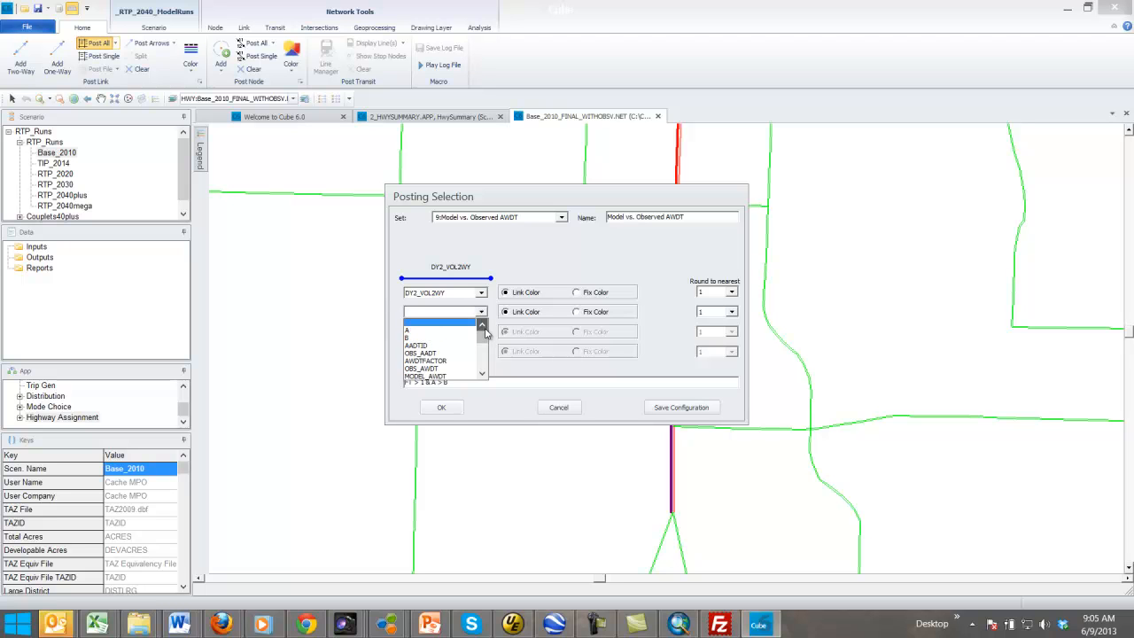
scroll(486, 361, "down", 5)
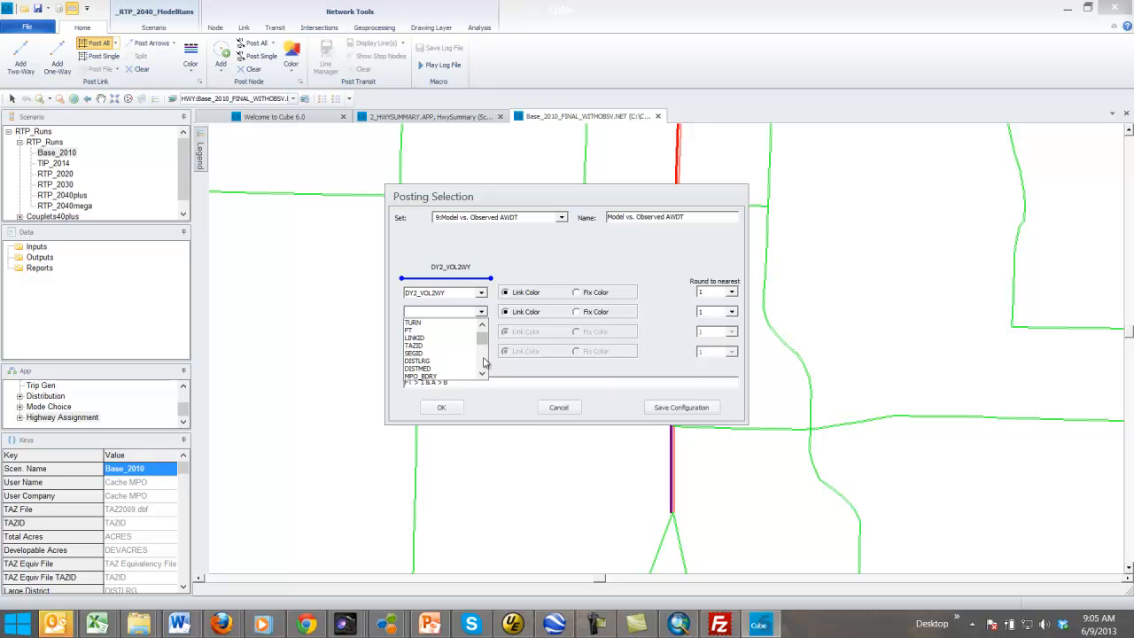
scroll(486, 362, "down", 3)
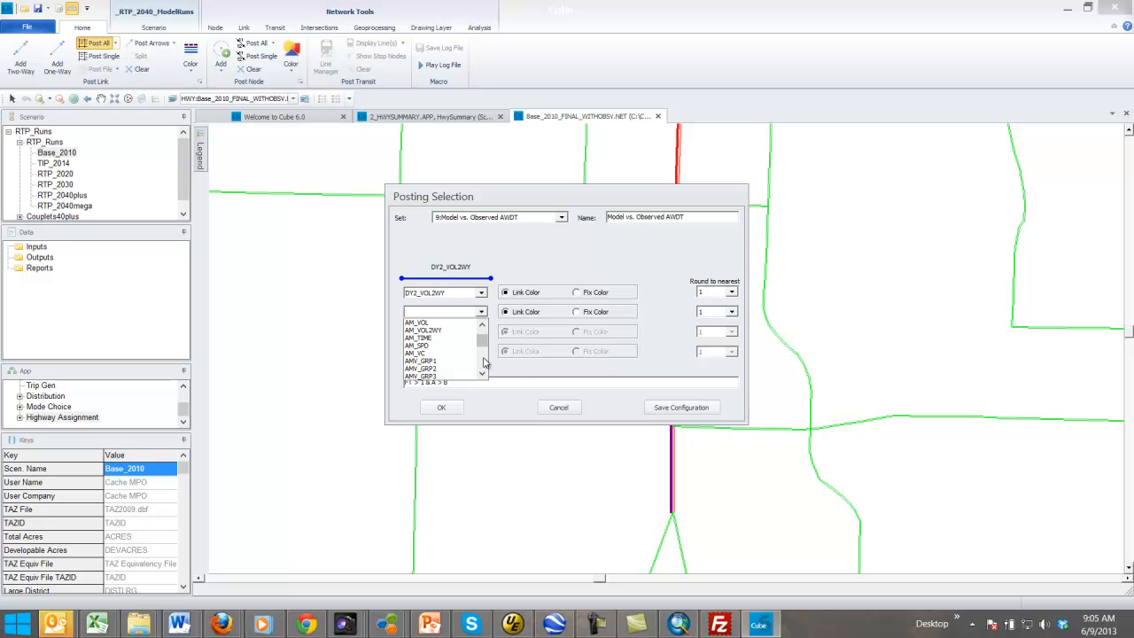
left_click(529, 382)
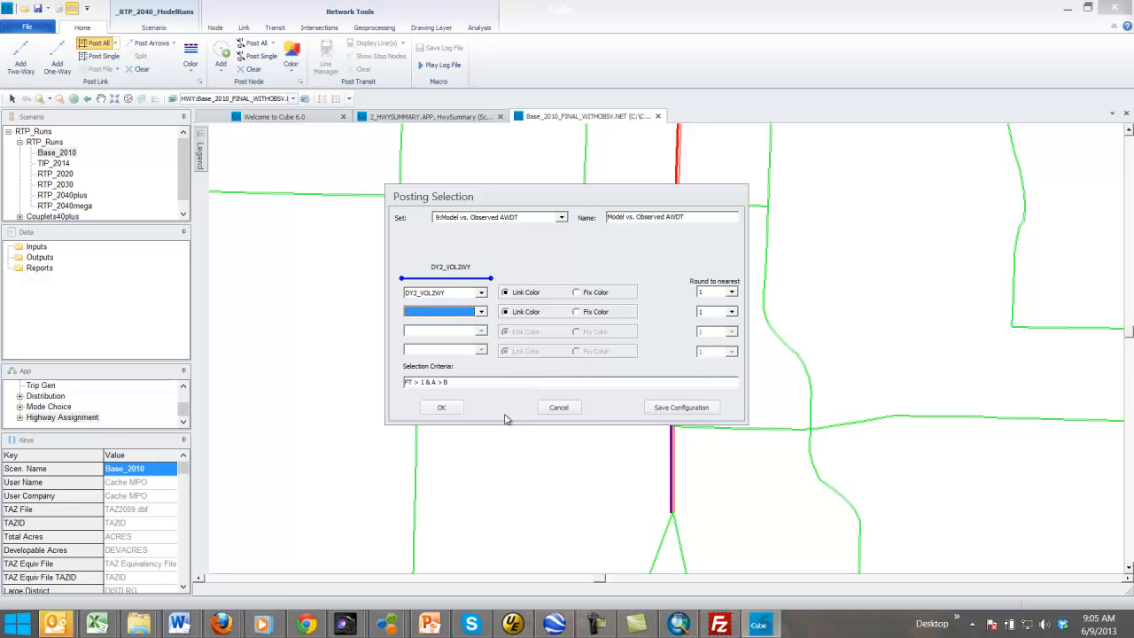
left_click(441, 408)
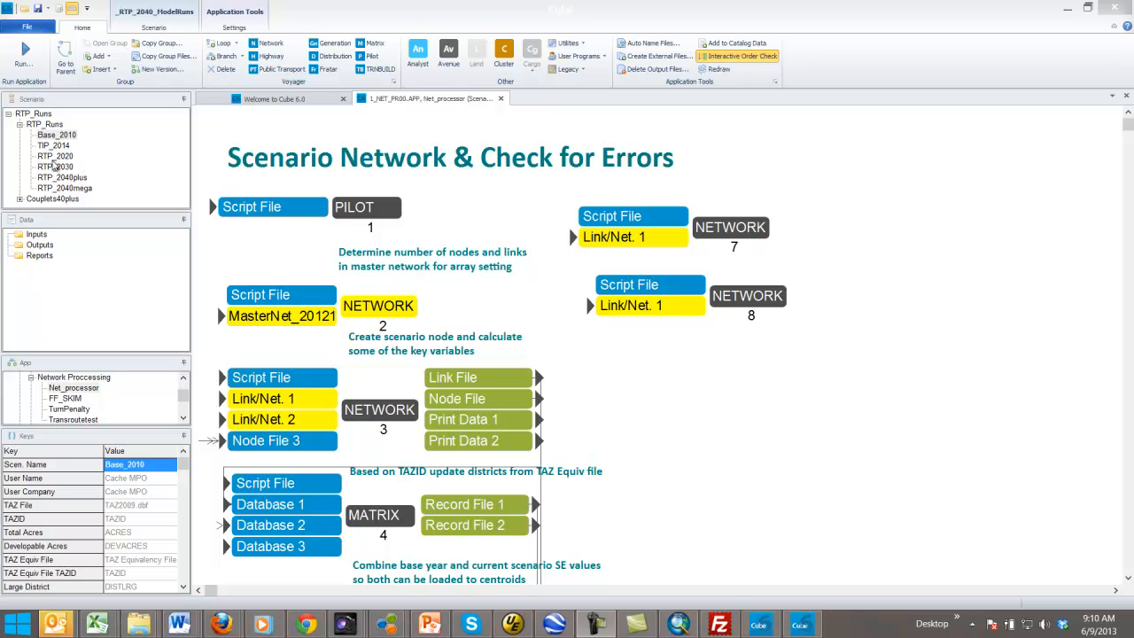
Add a child scenario named RoadD under Couplets40plus and accept its scenario properties
left_click(19, 125)
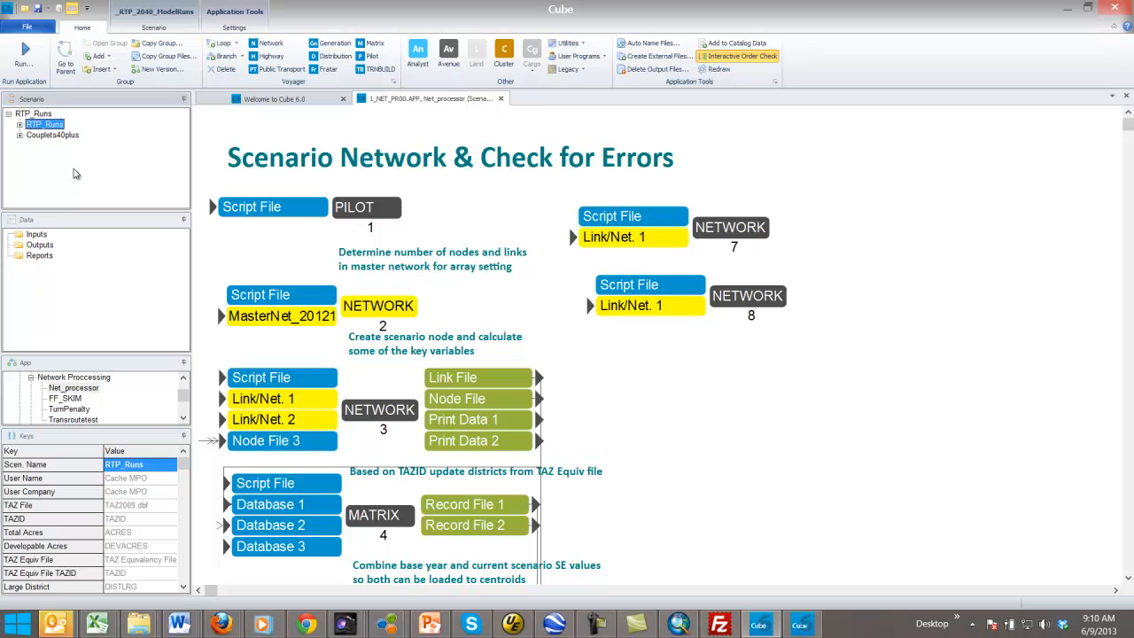
left_click(19, 136)
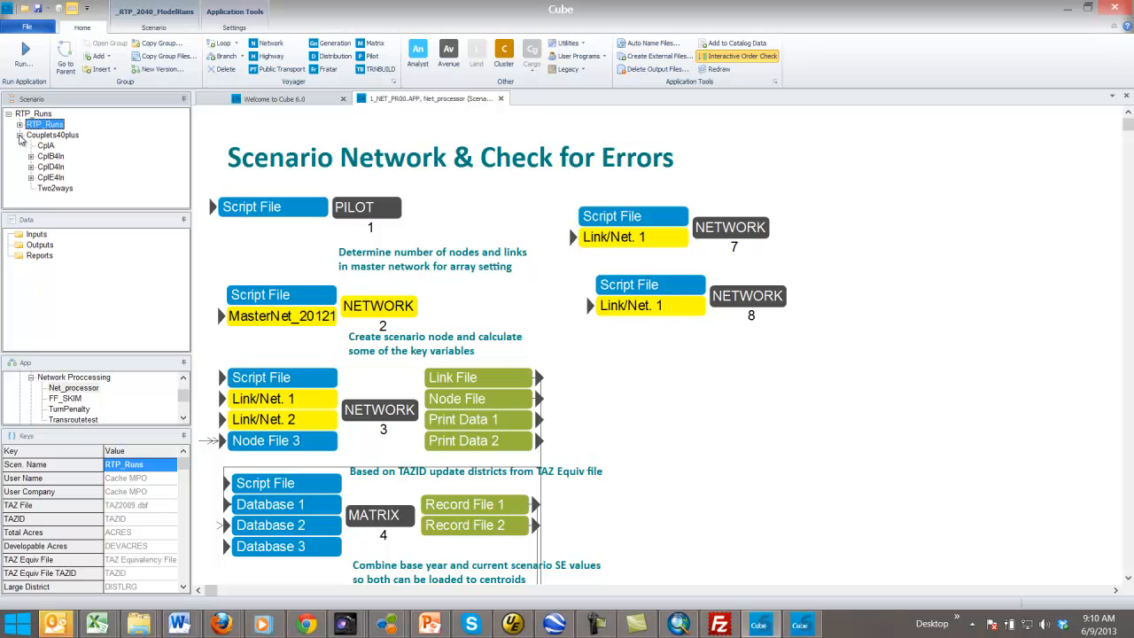
left_click(64, 135)
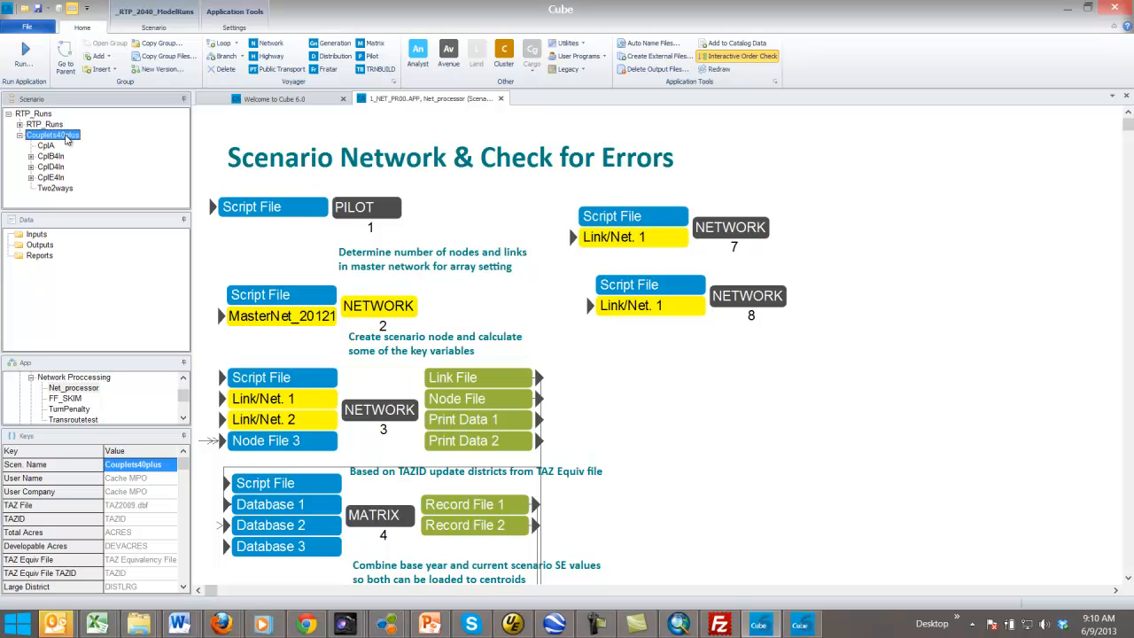
double_click(66, 139)
right_click(58, 139)
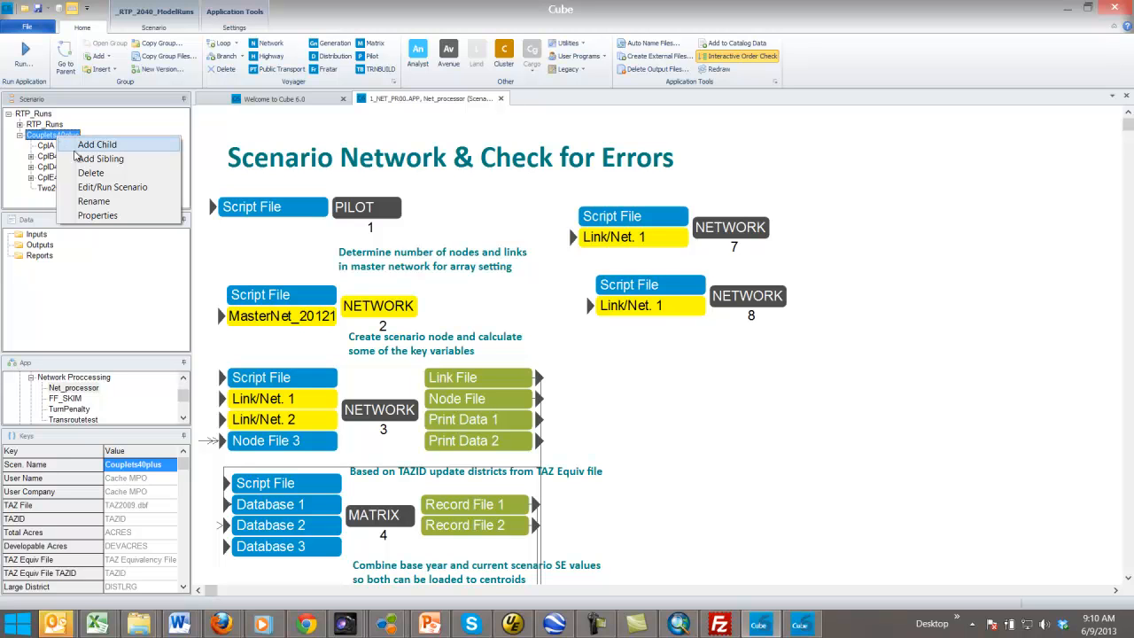
left_click(95, 146)
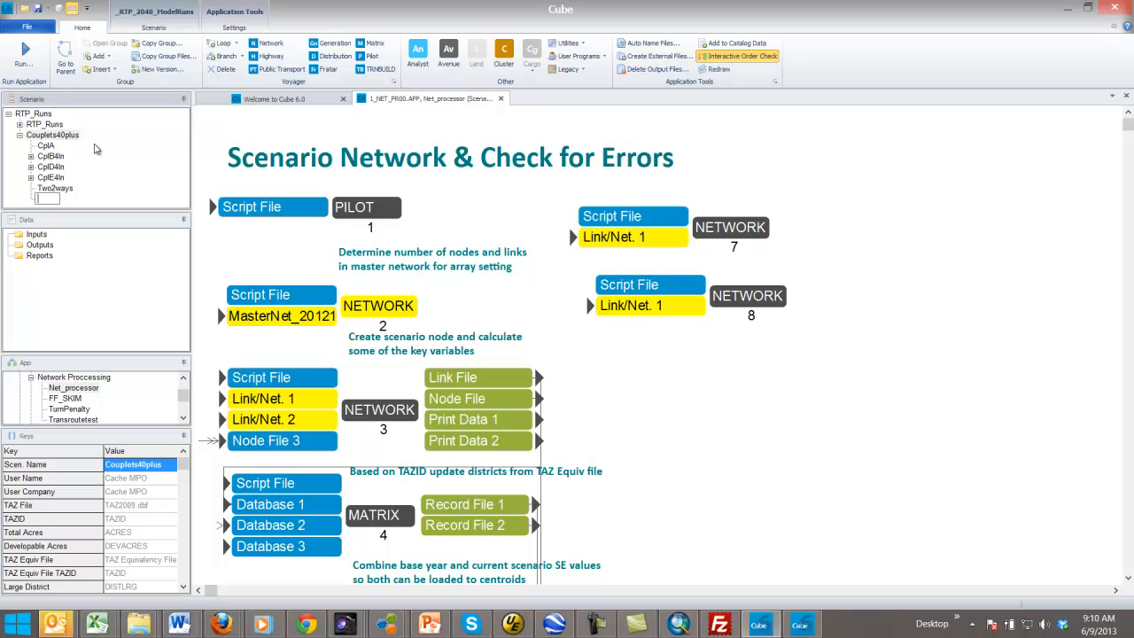
type("Test1")
key("Return")
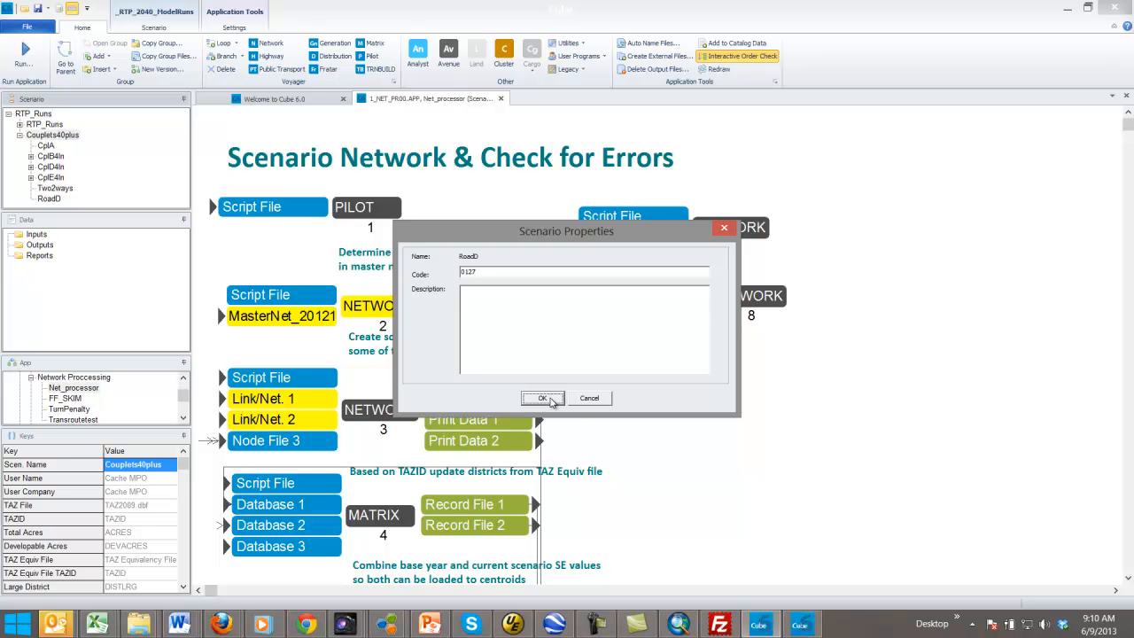
left_click(543, 397)
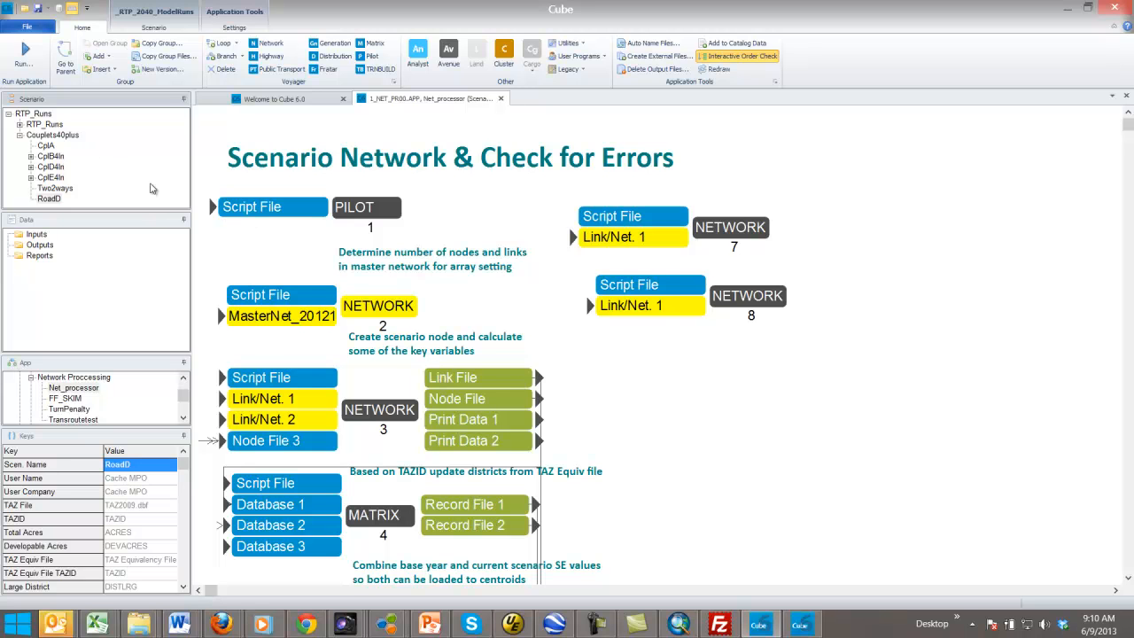
Review both pages of the RoadD scenario's inputs, including the demographic year and network fields, and close them
left_click(50, 200)
double_click(51, 200)
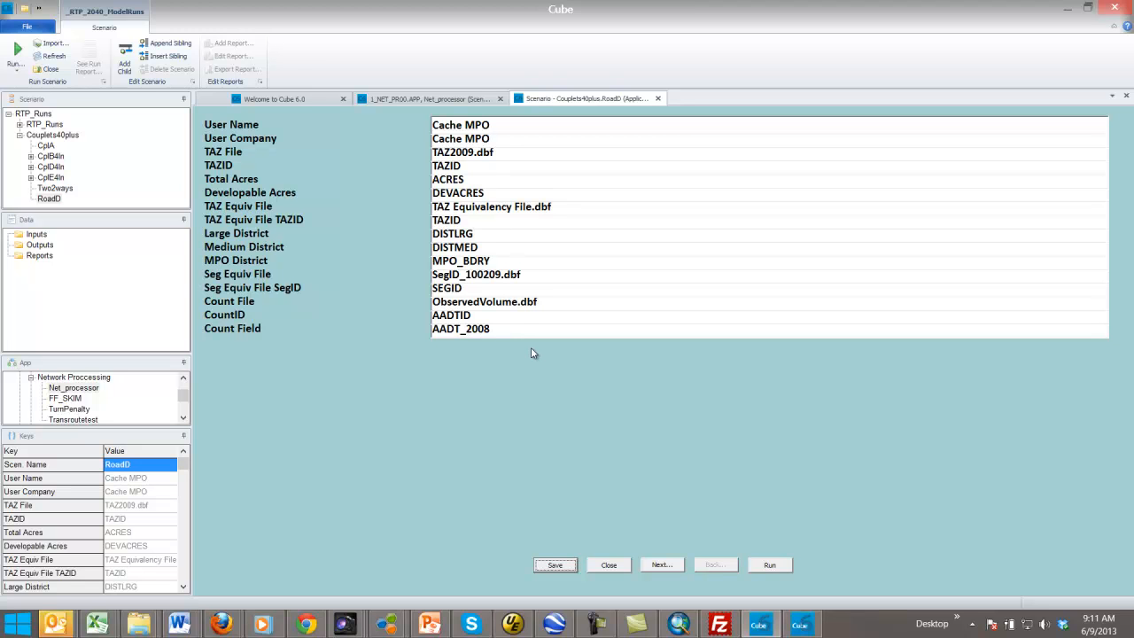
left_click(663, 567)
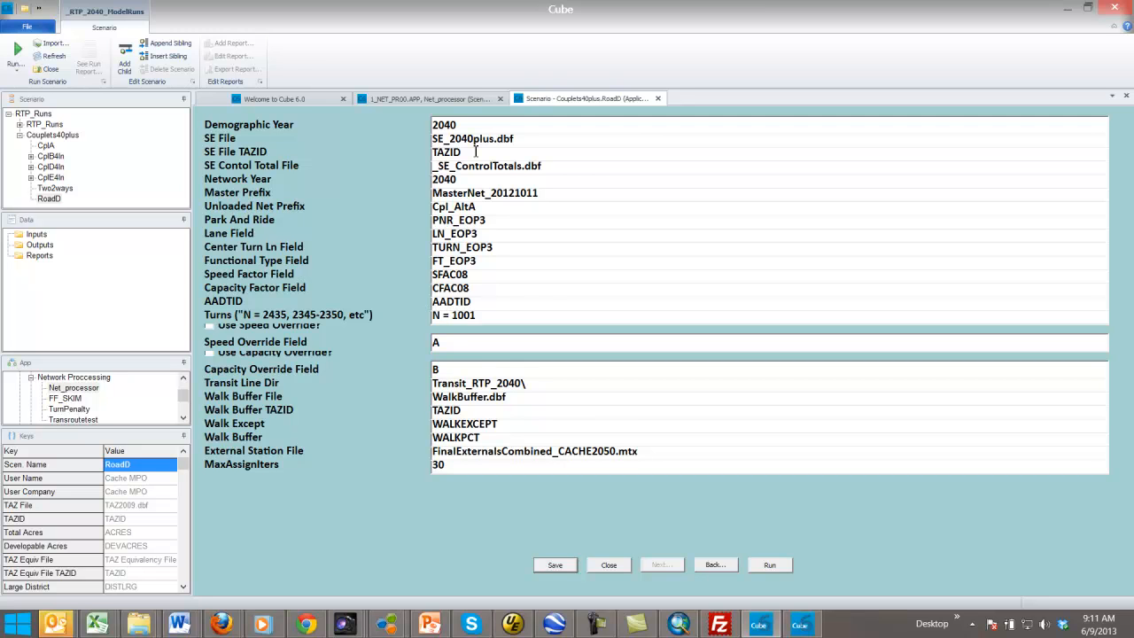
left_click(609, 566)
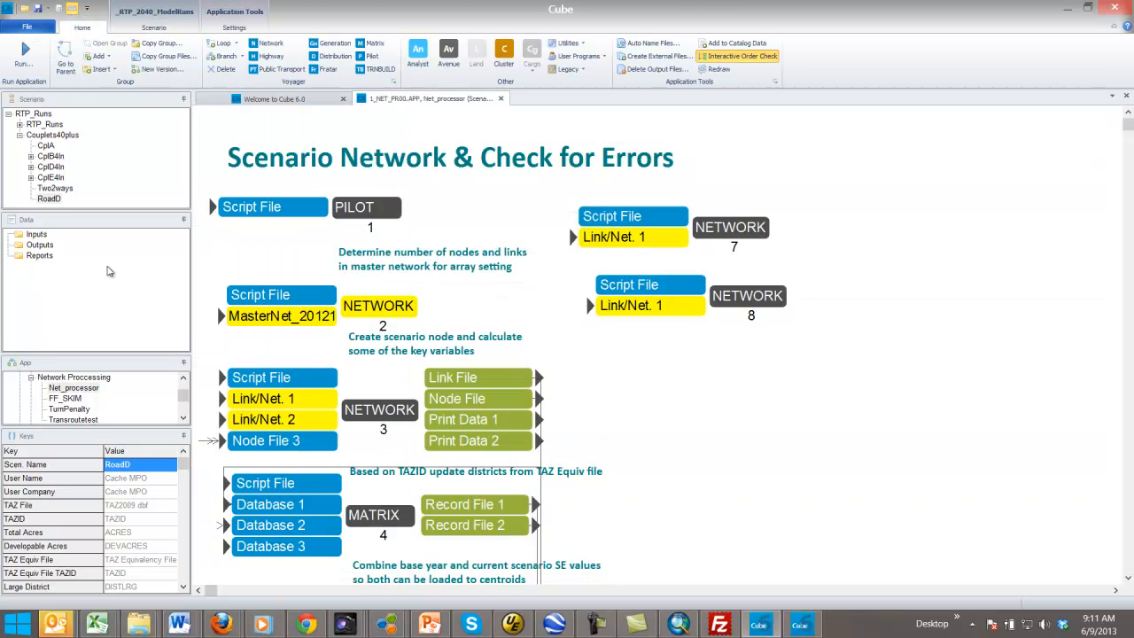
Add a child scenario named RoadDiet10 under Base_2010 and accept its scenario properties
left_click(19, 124)
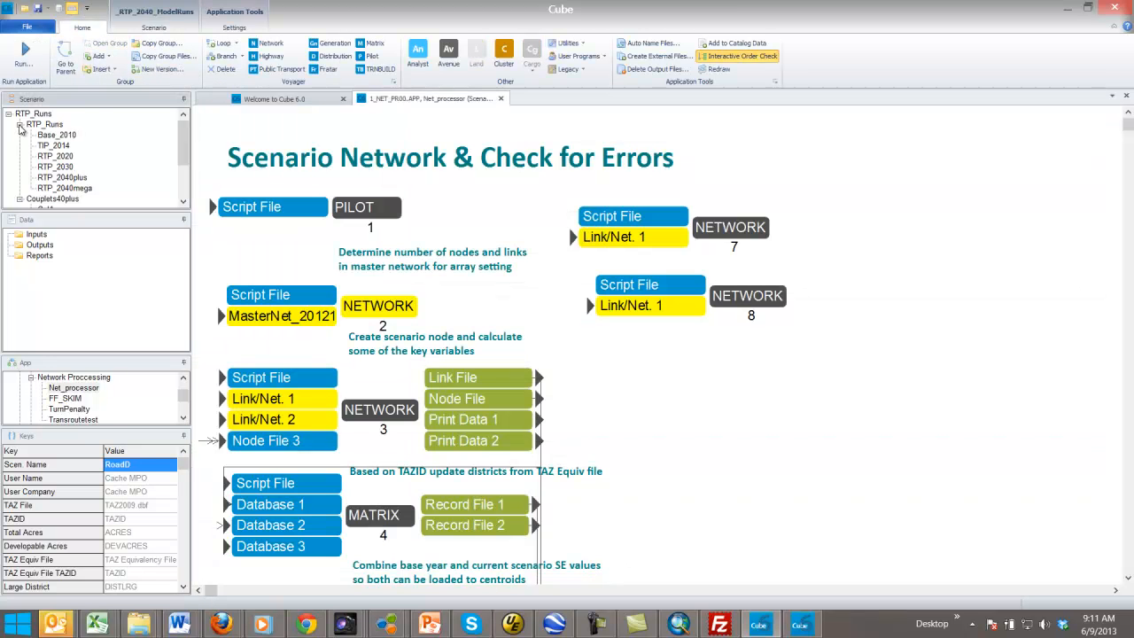
left_click(55, 137)
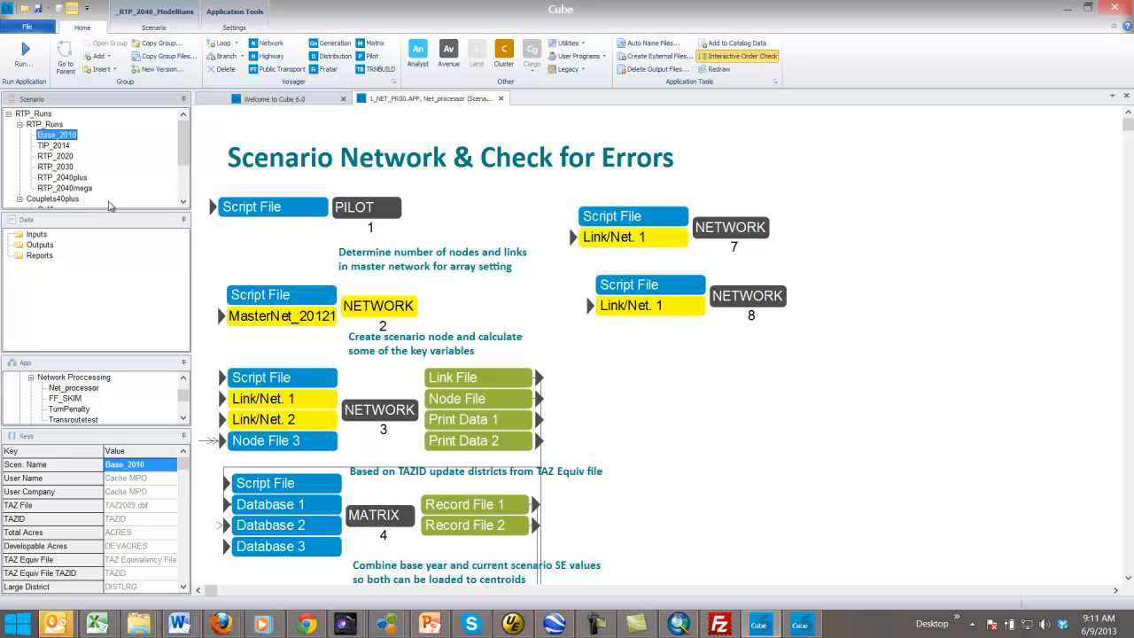
right_click(62, 137)
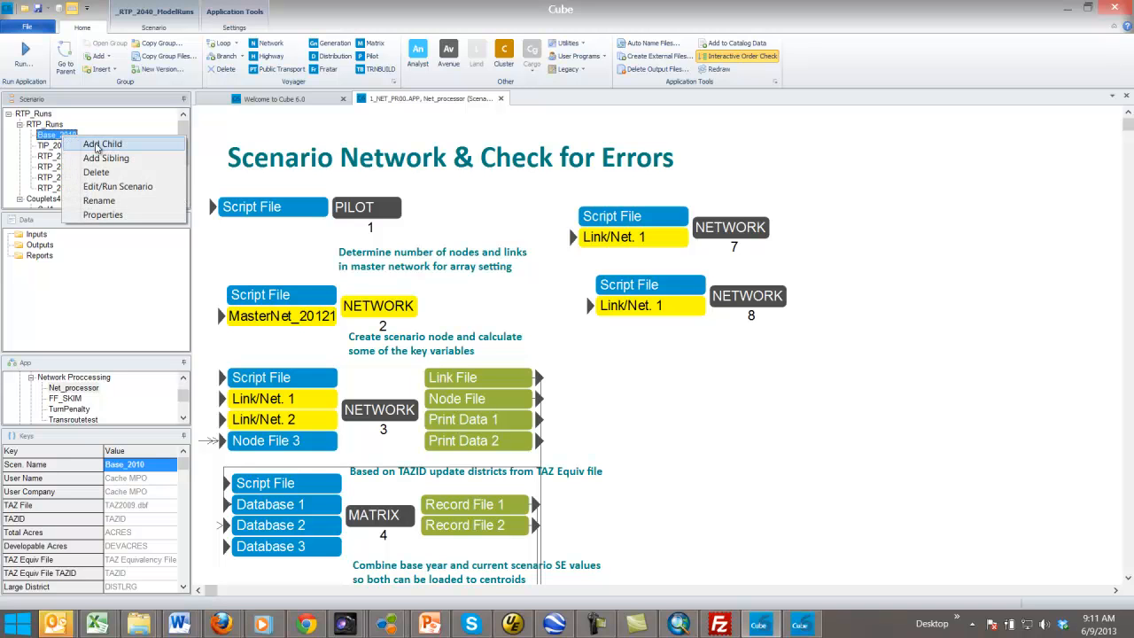
left_click(99, 144)
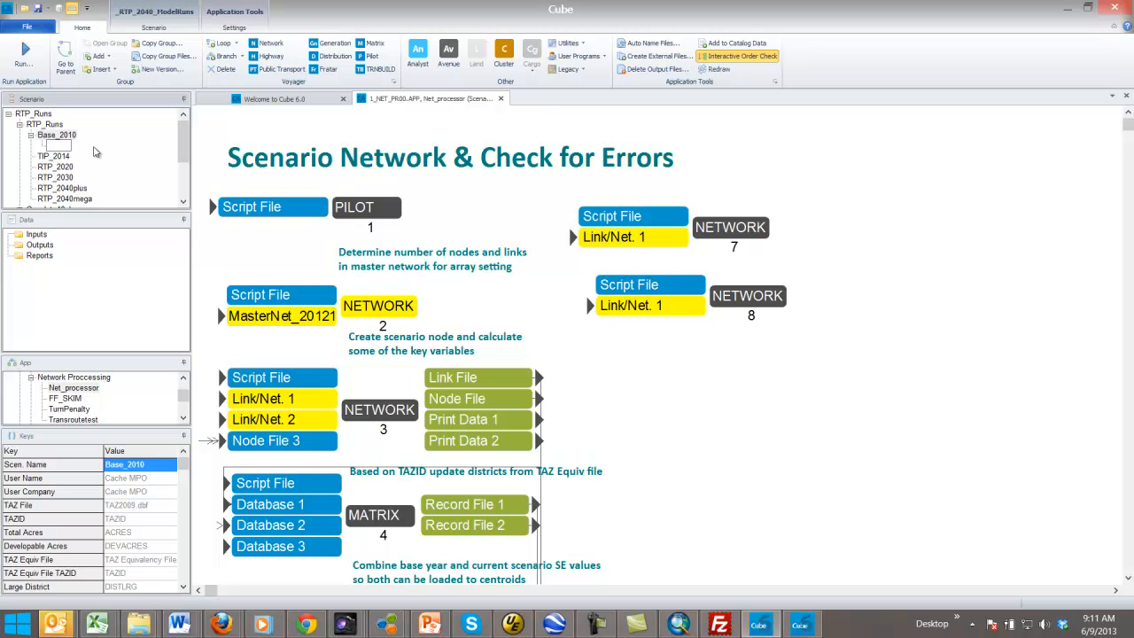
type("D")
key("BackSpace")
type("RoadDiet10")
key("Return")
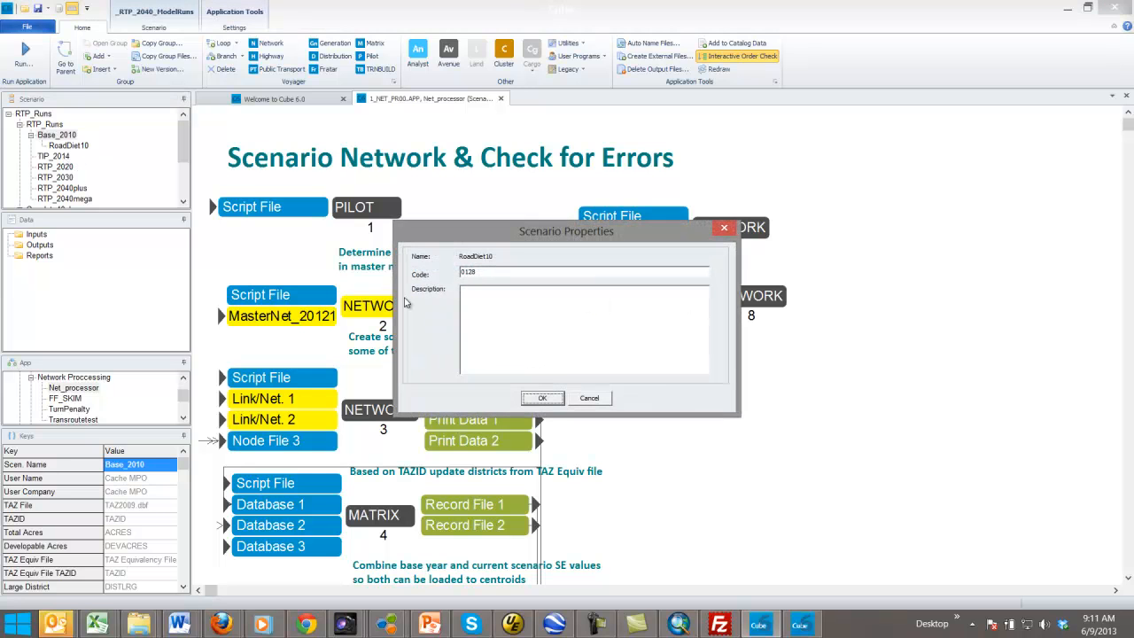
left_click(542, 398)
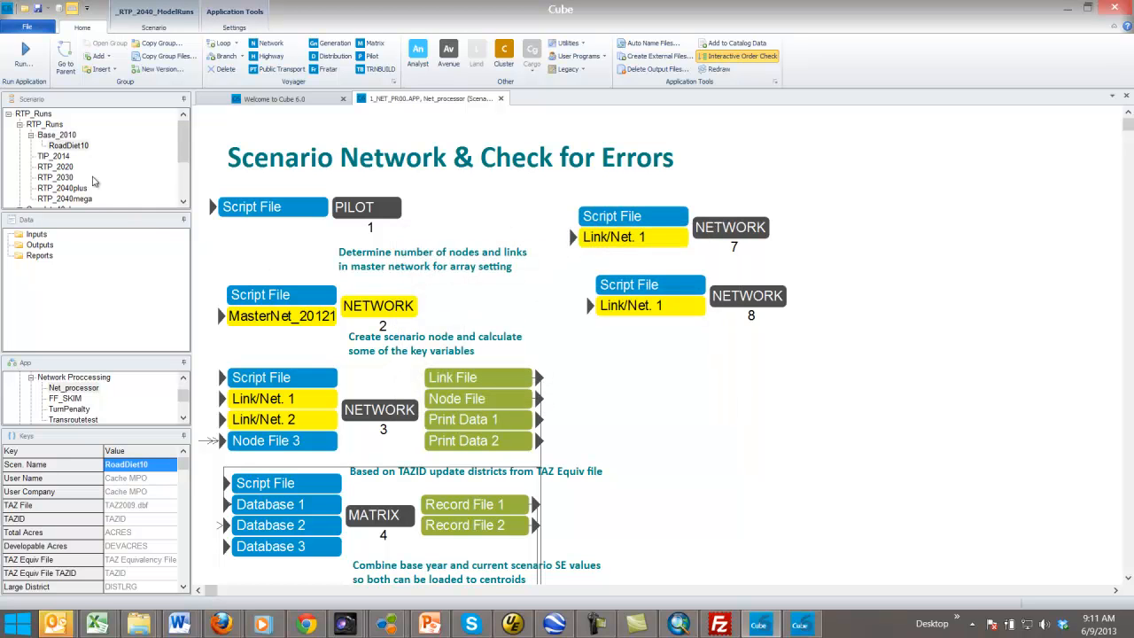
Review both pages of the RoadDiet10 scenario's inputs, including its year, SE file and network fields, and close them
left_click(67, 135)
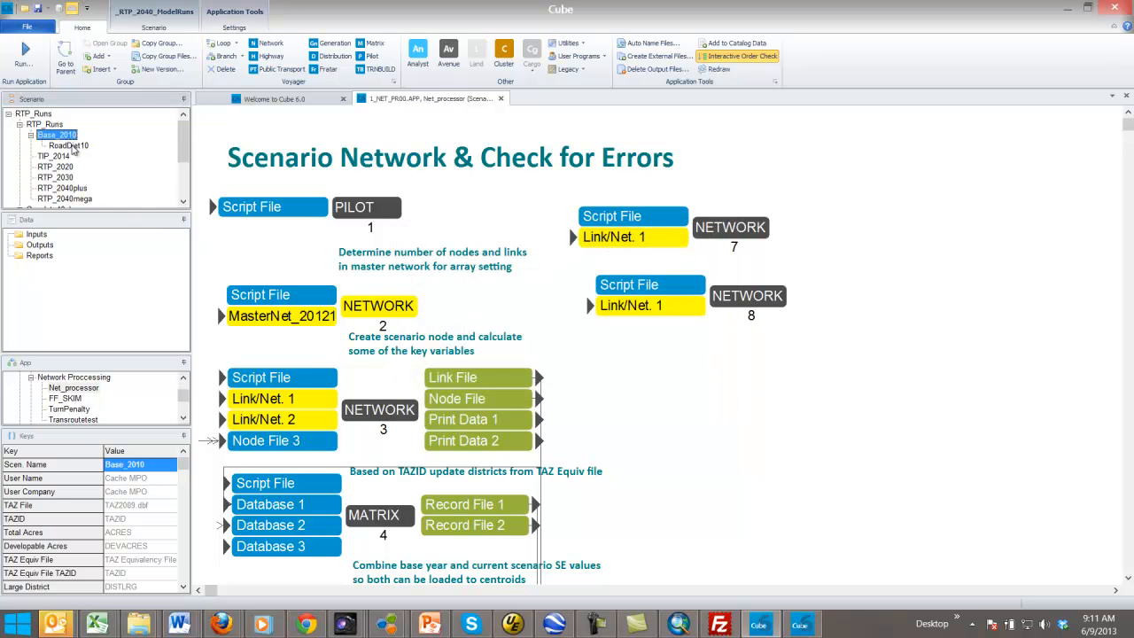
left_click(71, 146)
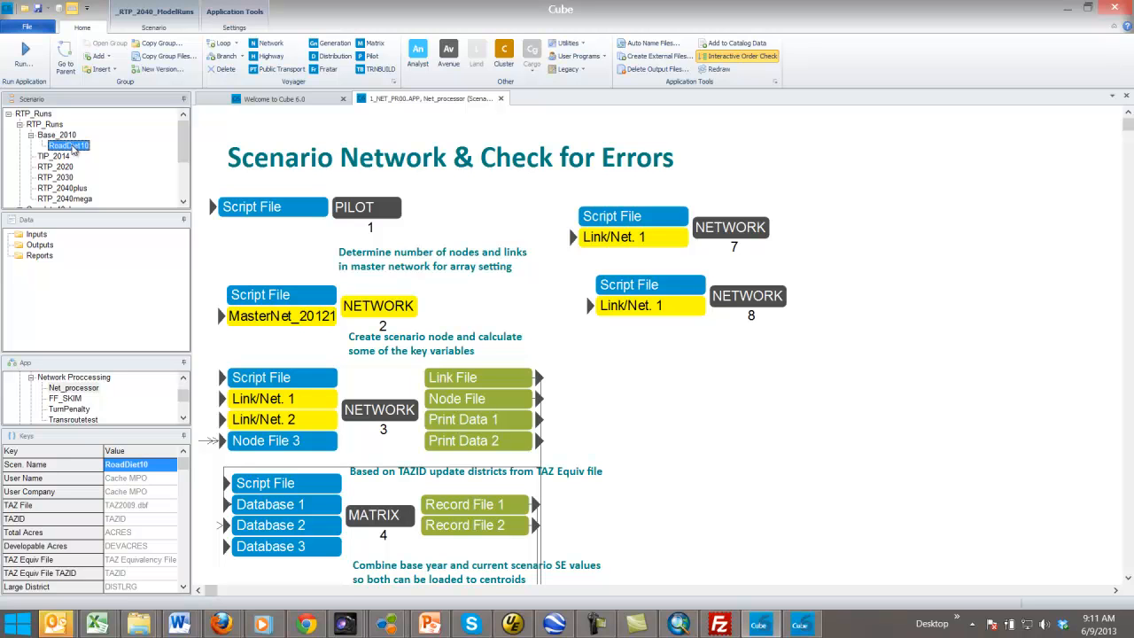
double_click(74, 148)
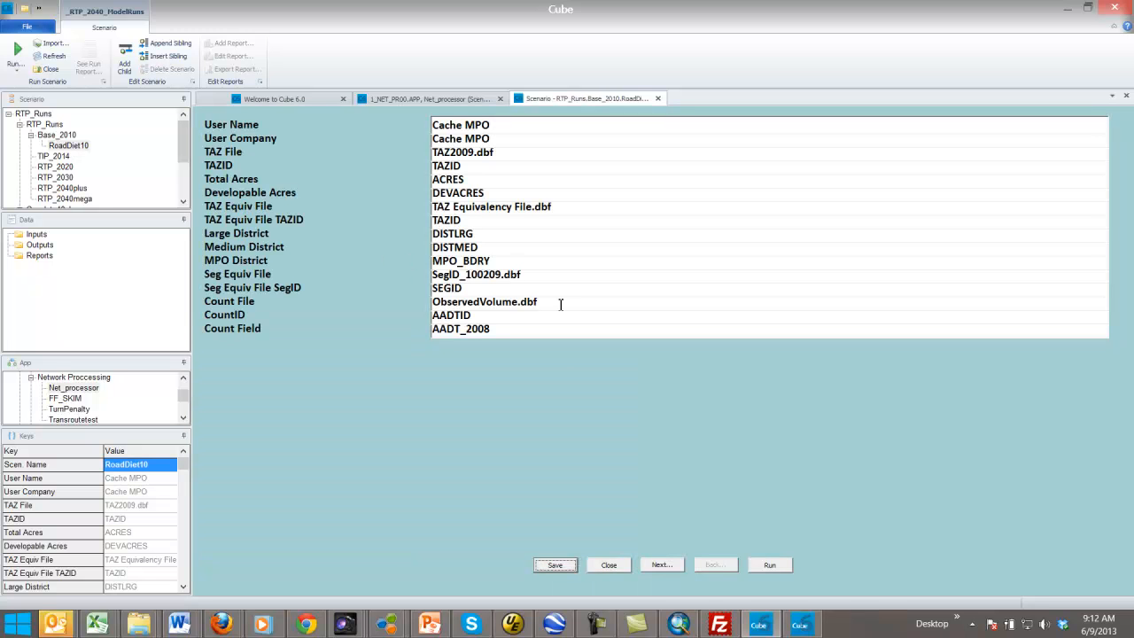
left_click(671, 568)
left_click(459, 127)
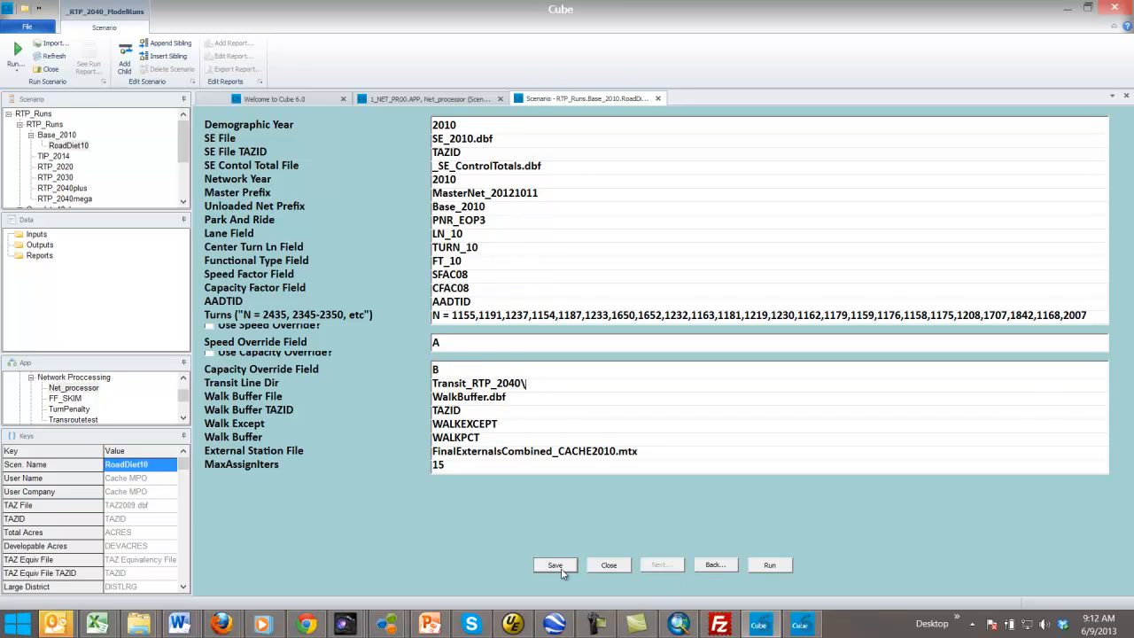
left_click(610, 567)
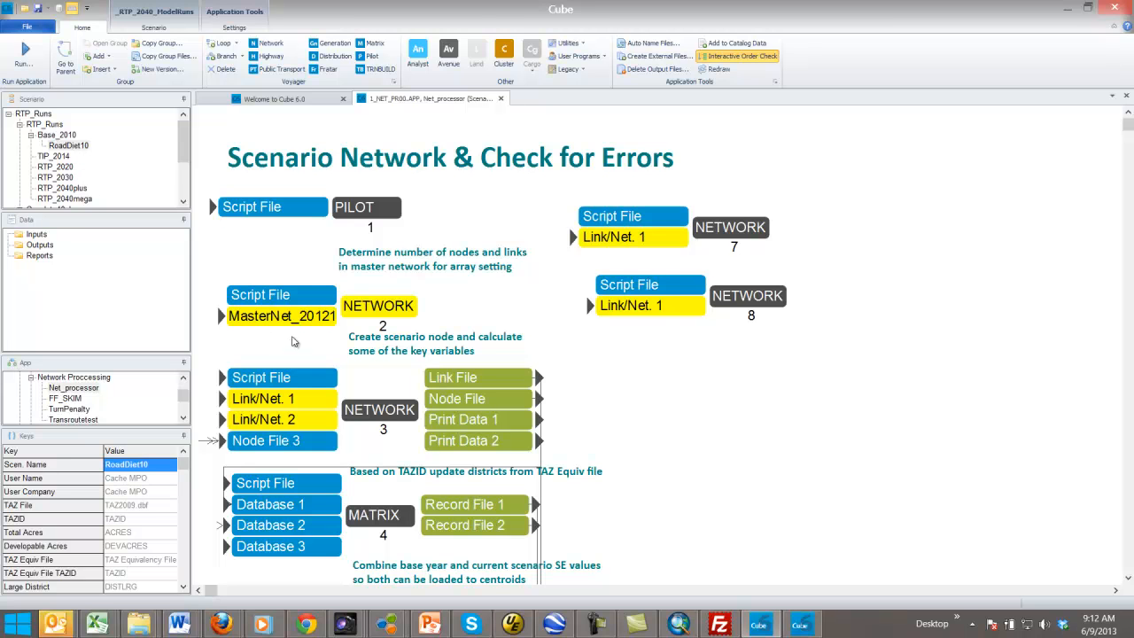
Go up from the Net_processor application through its parent levels to the main Travel Demand Model flowchart
left_click(185, 379)
left_click(185, 380)
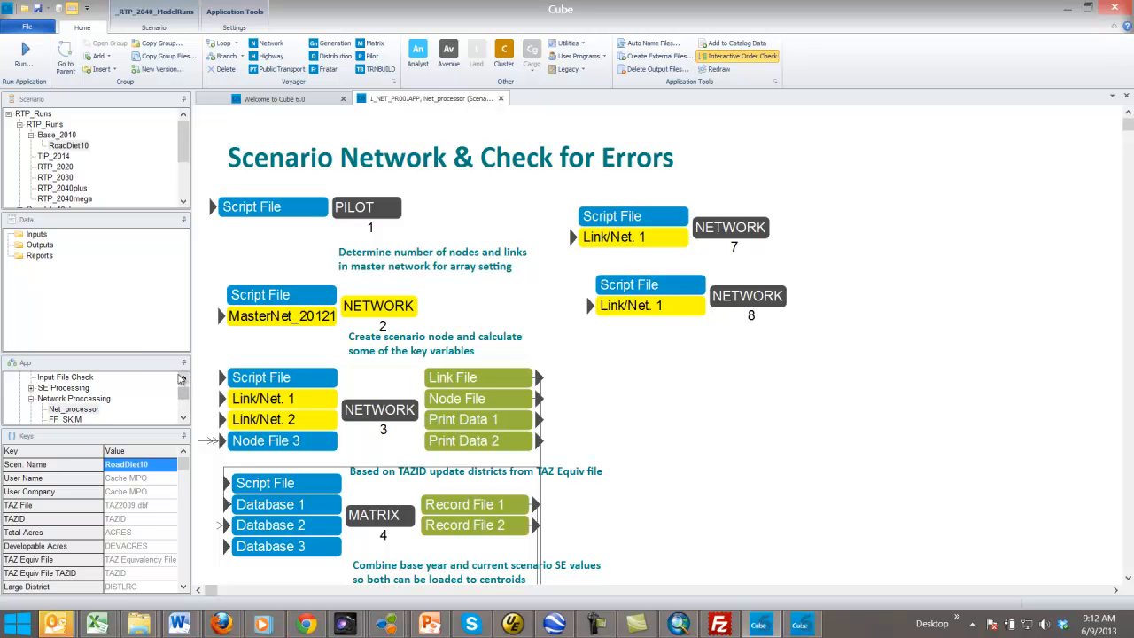
right_click(258, 255)
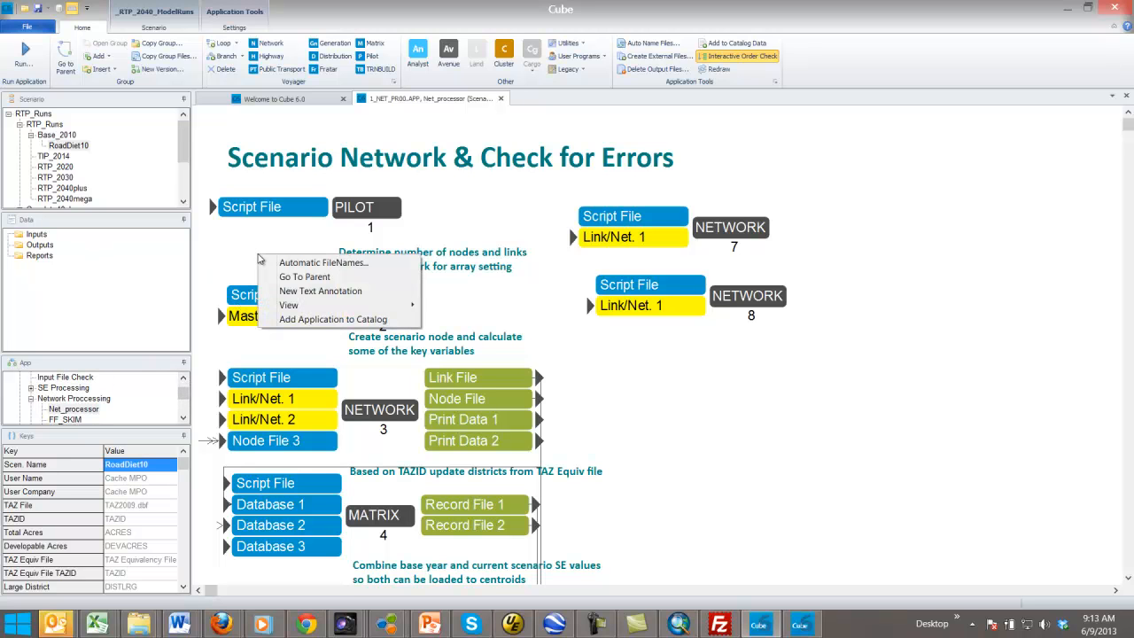
left_click(299, 280)
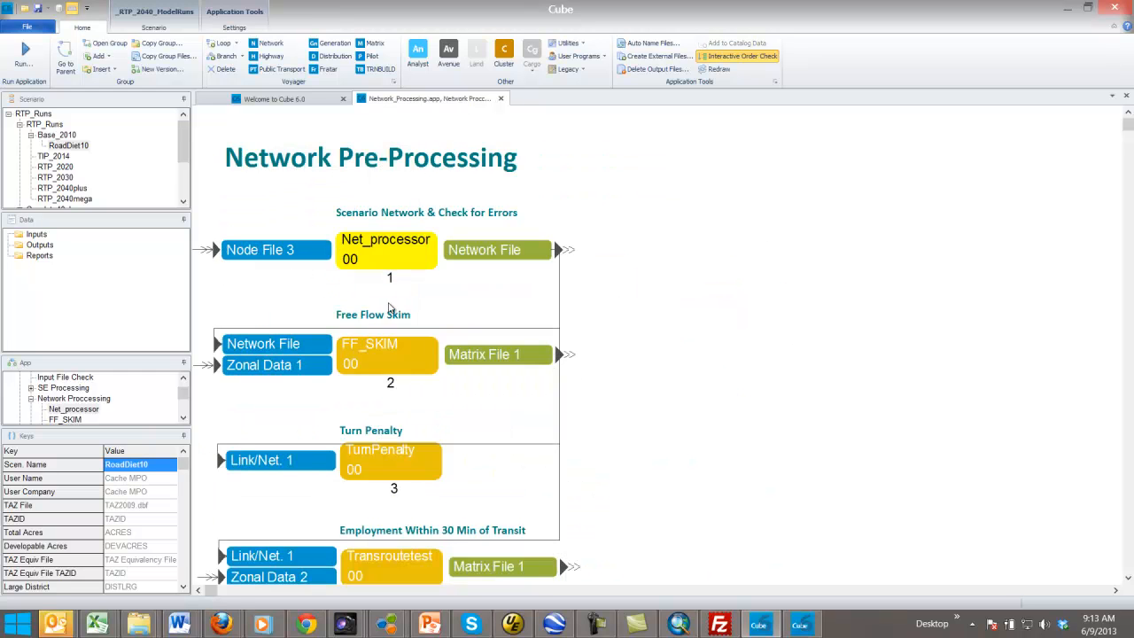
right_click(472, 300)
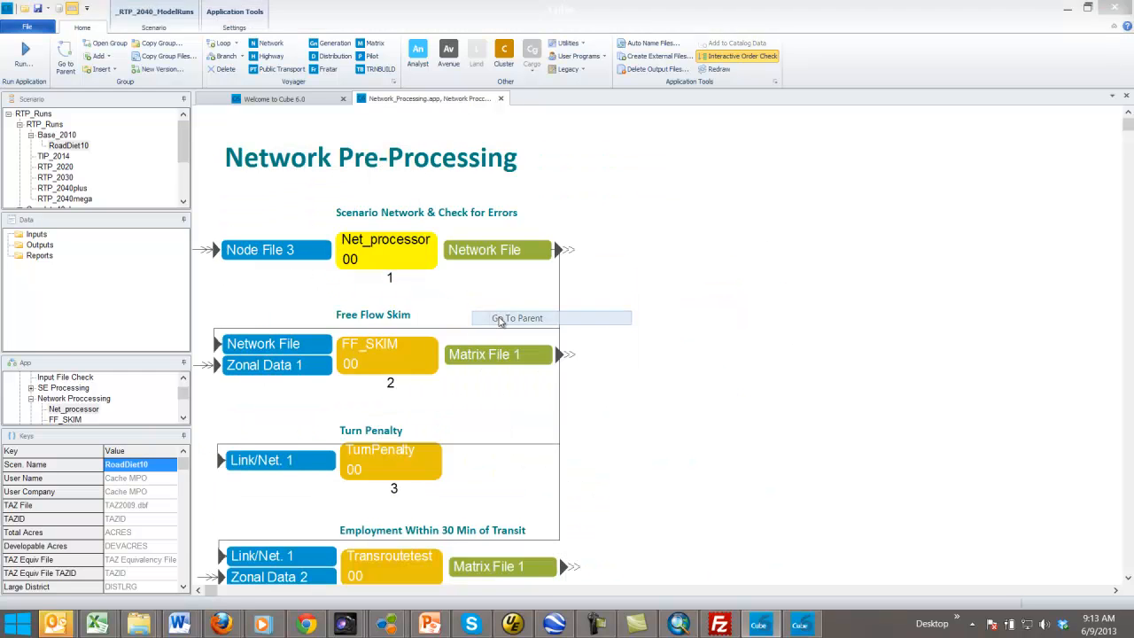
left_click(478, 320)
right_click(621, 281)
left_click(660, 308)
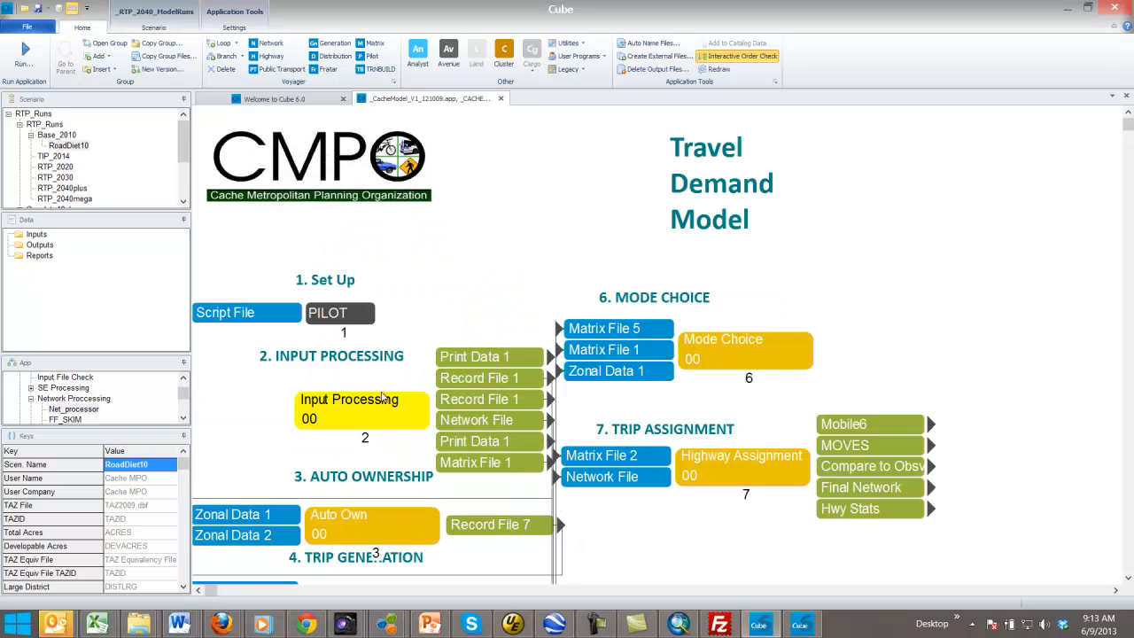
Go down through Input Processing and Network Processing to Net_processor, and open the MasterNet_20121011 network
double_click(370, 418)
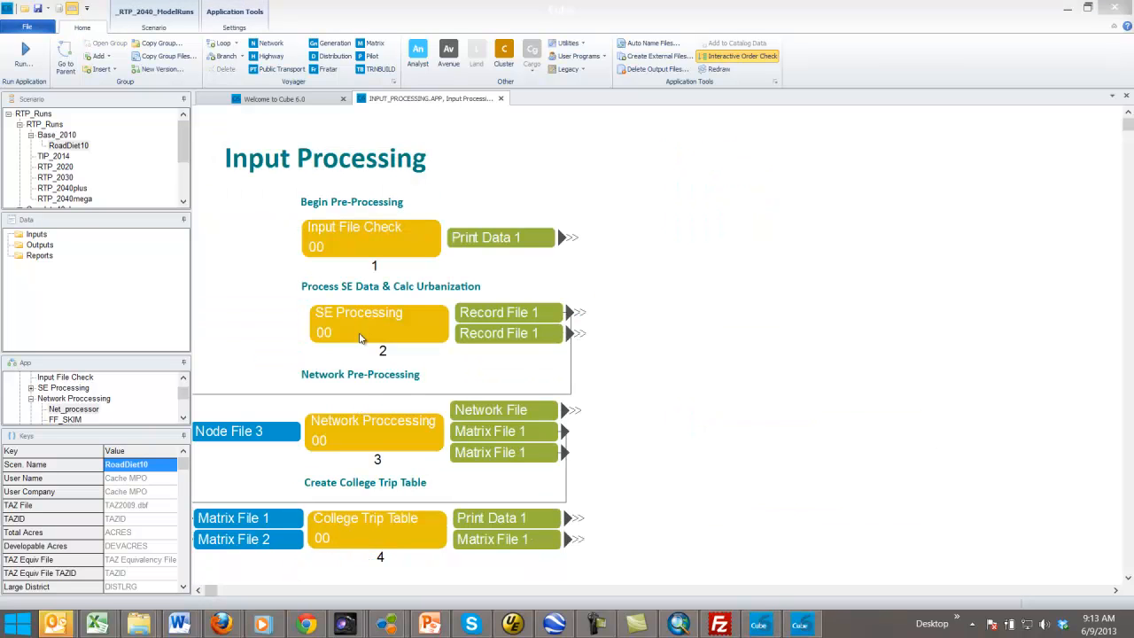
double_click(354, 422)
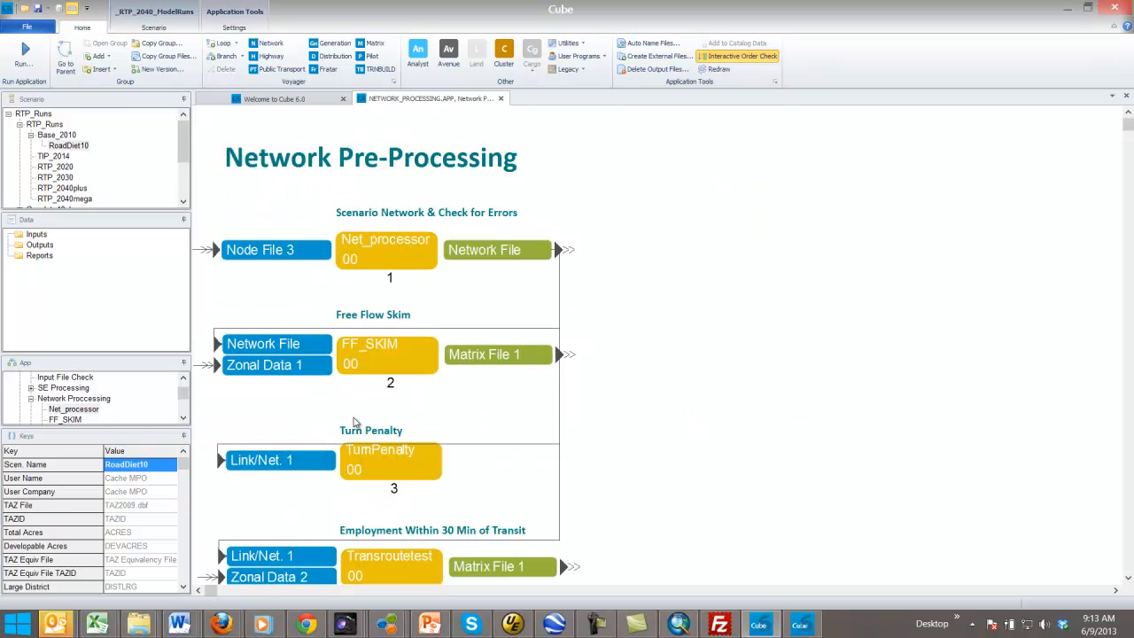
double_click(381, 255)
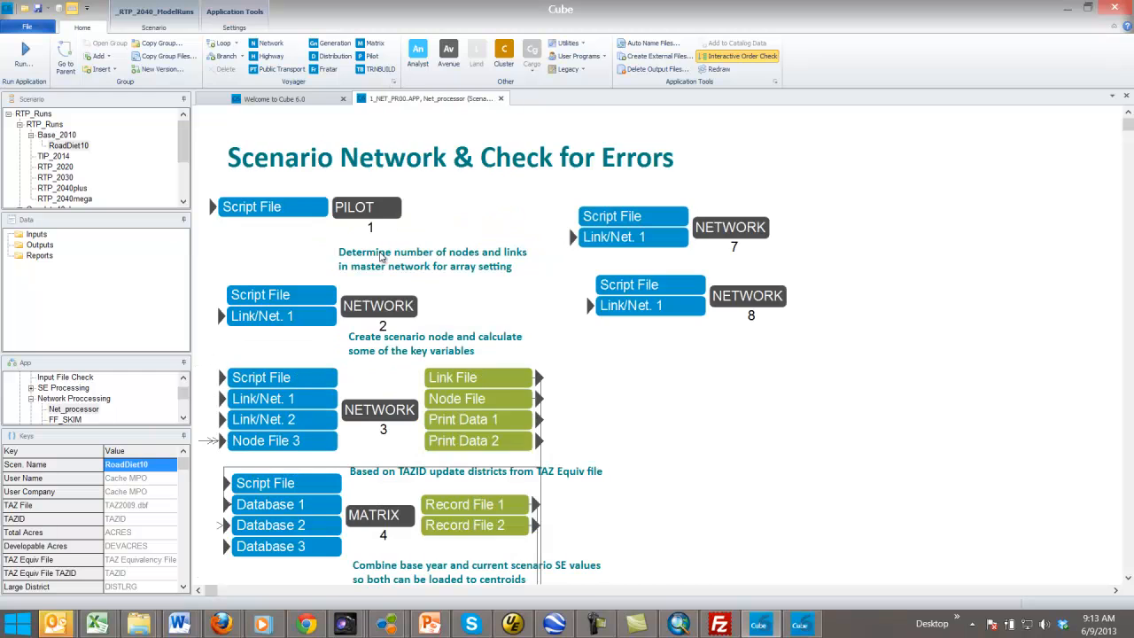
mouse_move(283, 323)
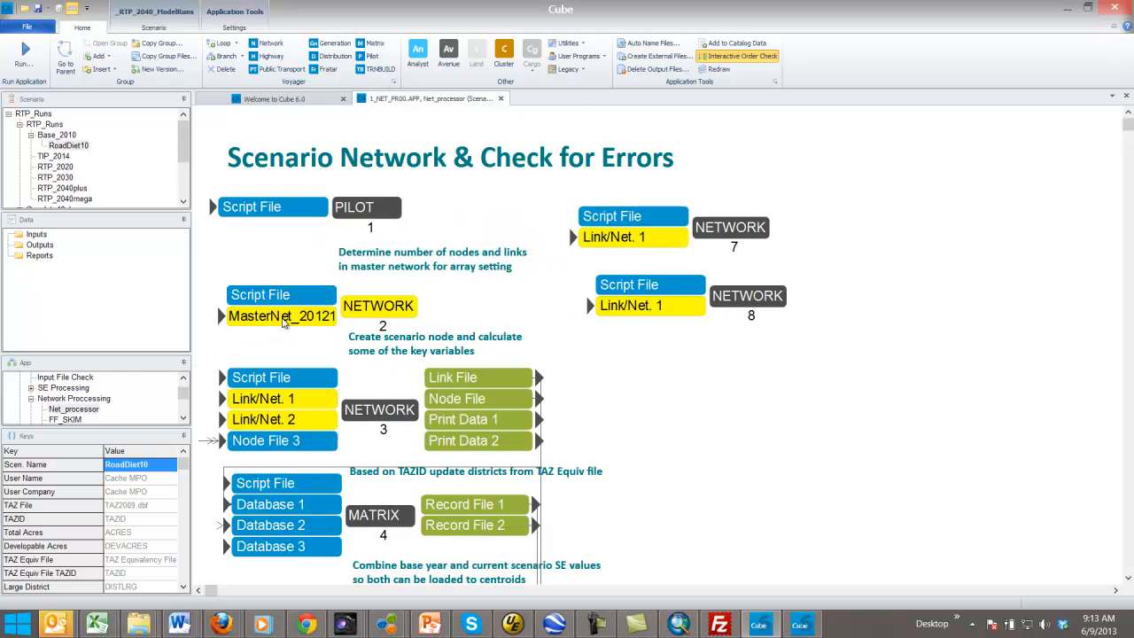
double_click(283, 324)
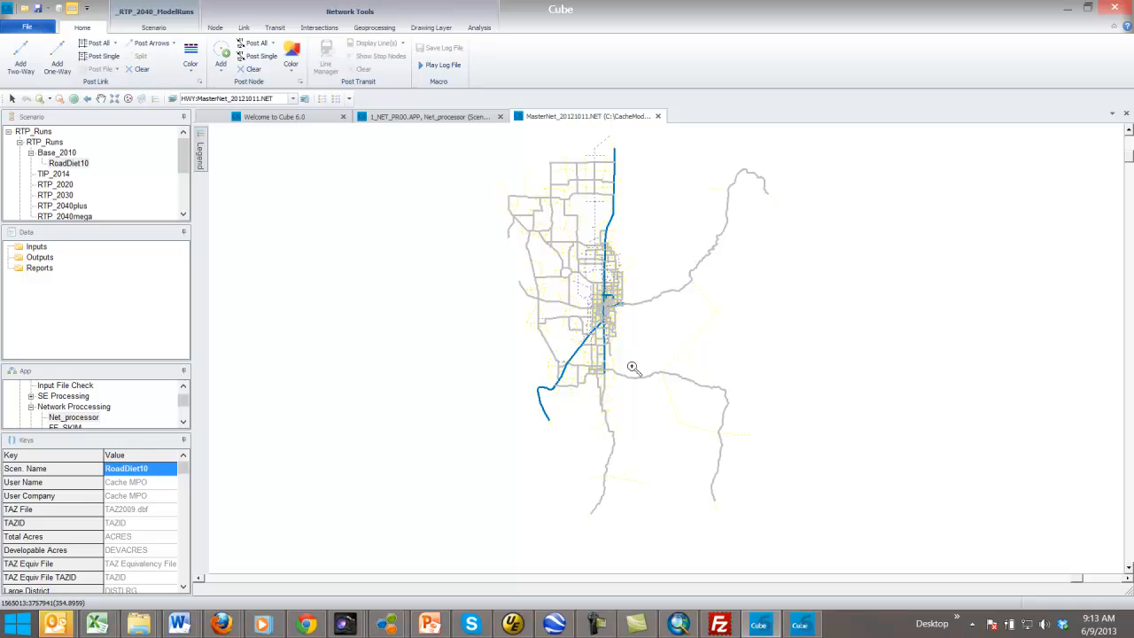
Inspect the lane attributes of the SR-91 corridor link between nodes 1176 and 1683, down to its LN_SPARE1 field
left_click_drag(638, 359, 582, 285)
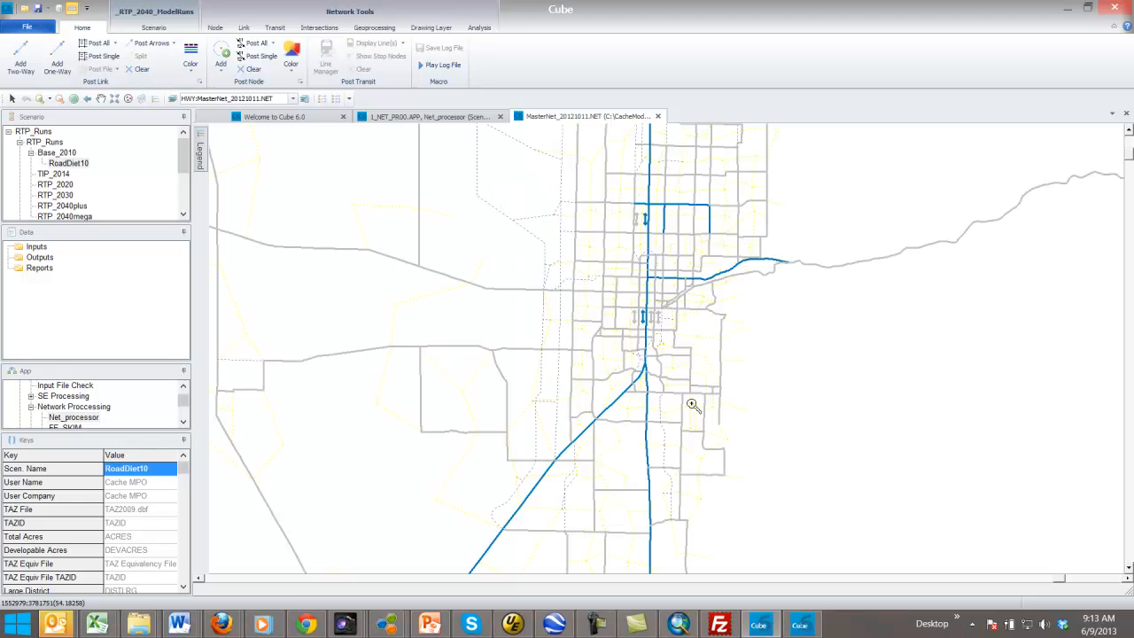
left_click(1128, 132)
left_click_drag(708, 512, 581, 261)
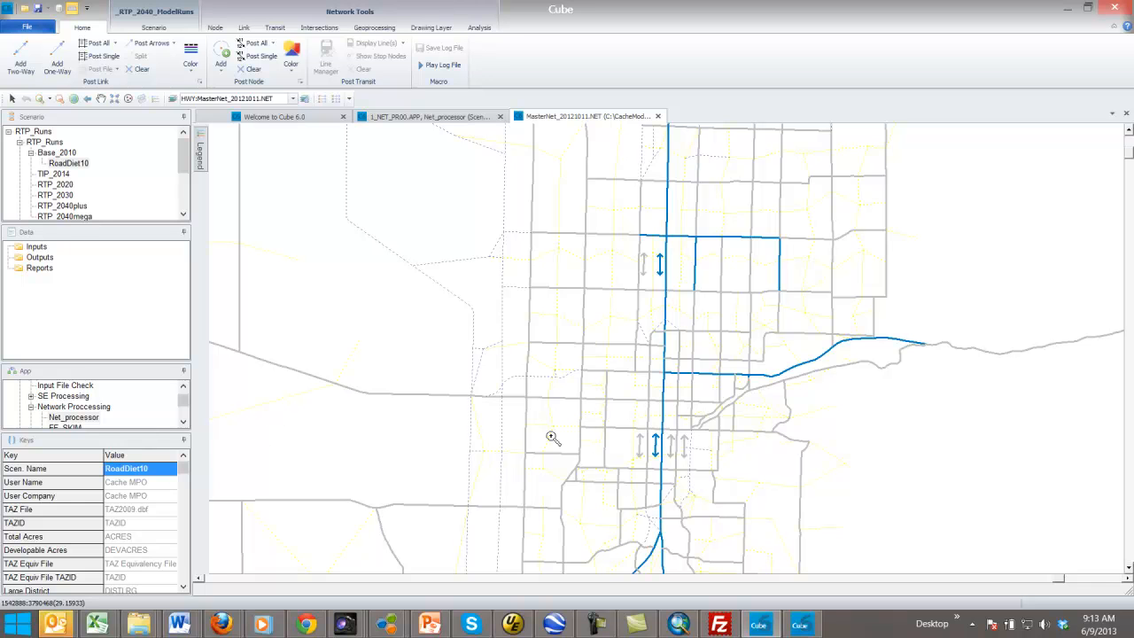
left_click_drag(710, 549, 605, 364)
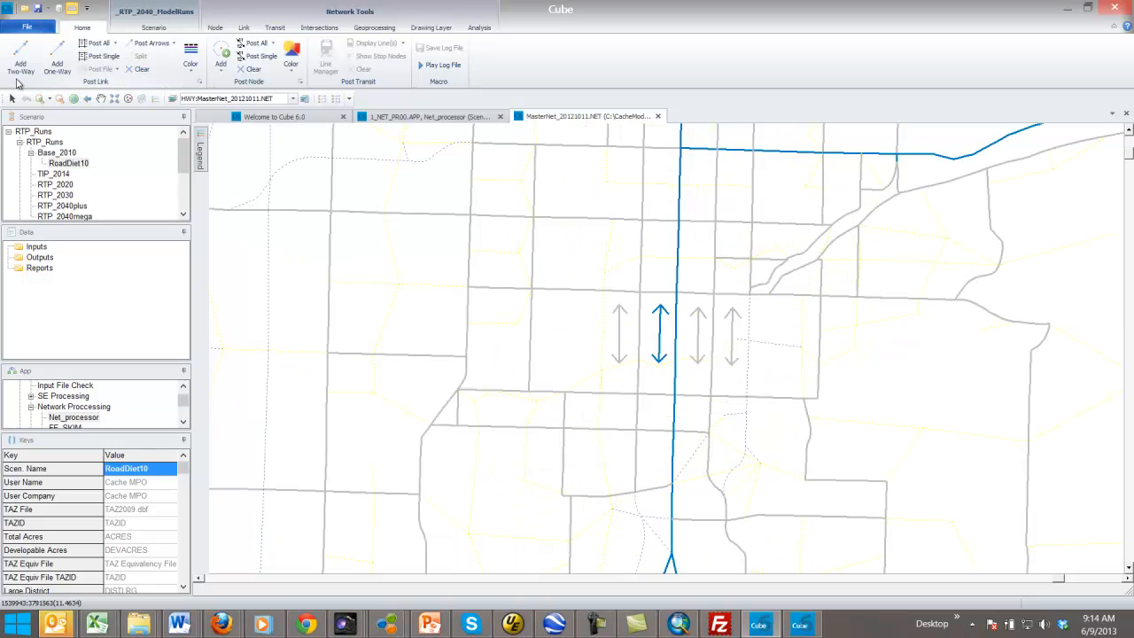
left_click(12, 98)
left_click(1127, 131)
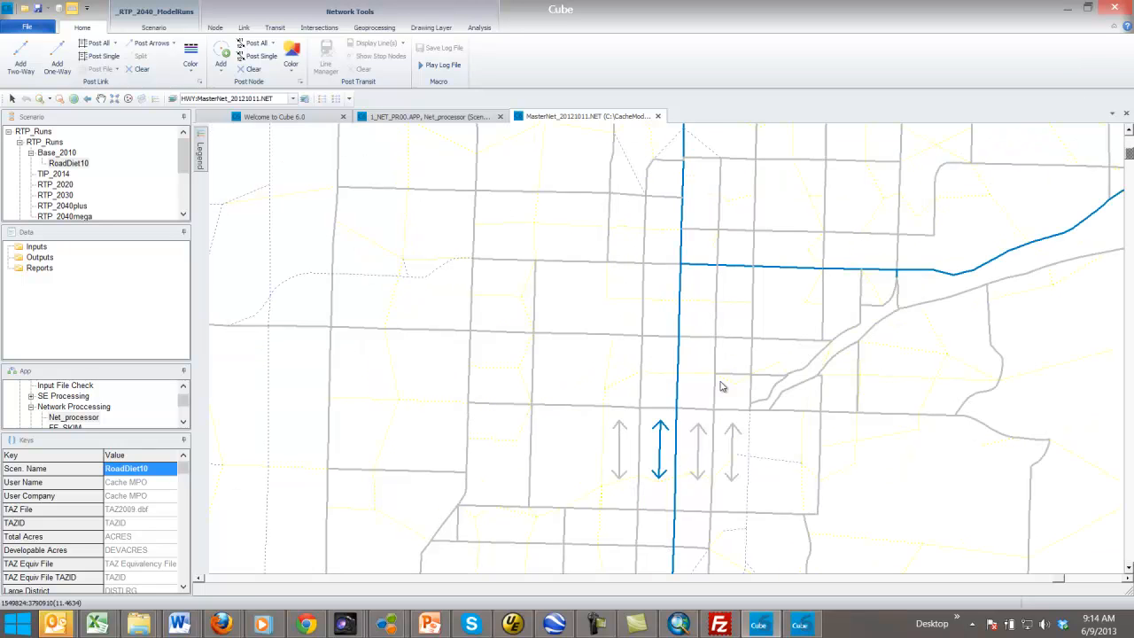
left_click(679, 403)
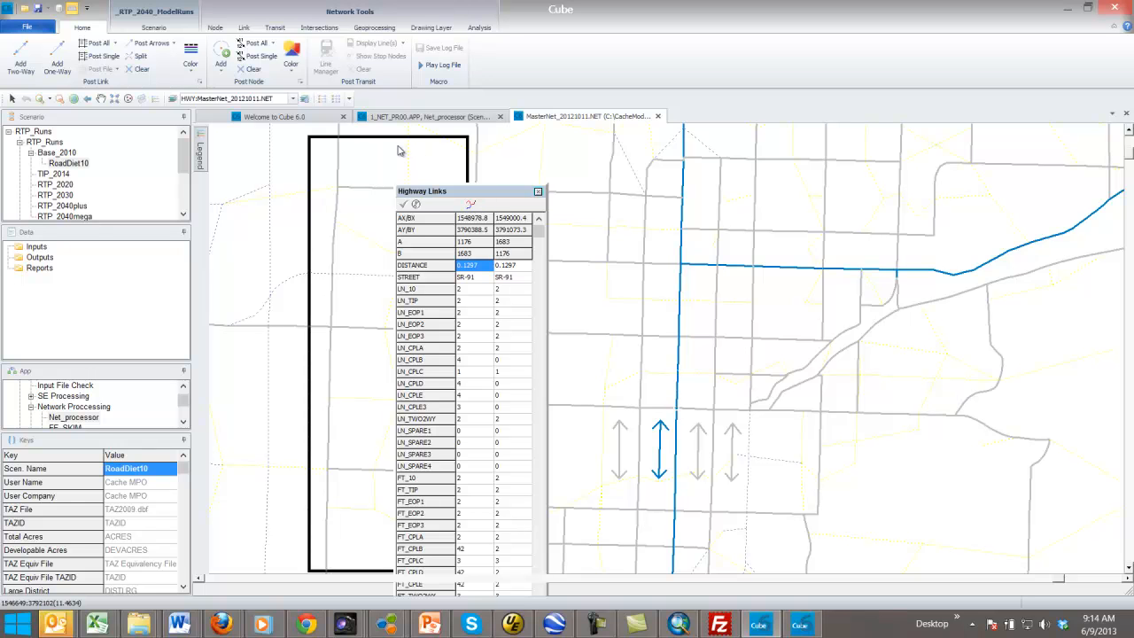
left_click_drag(480, 191, 397, 147)
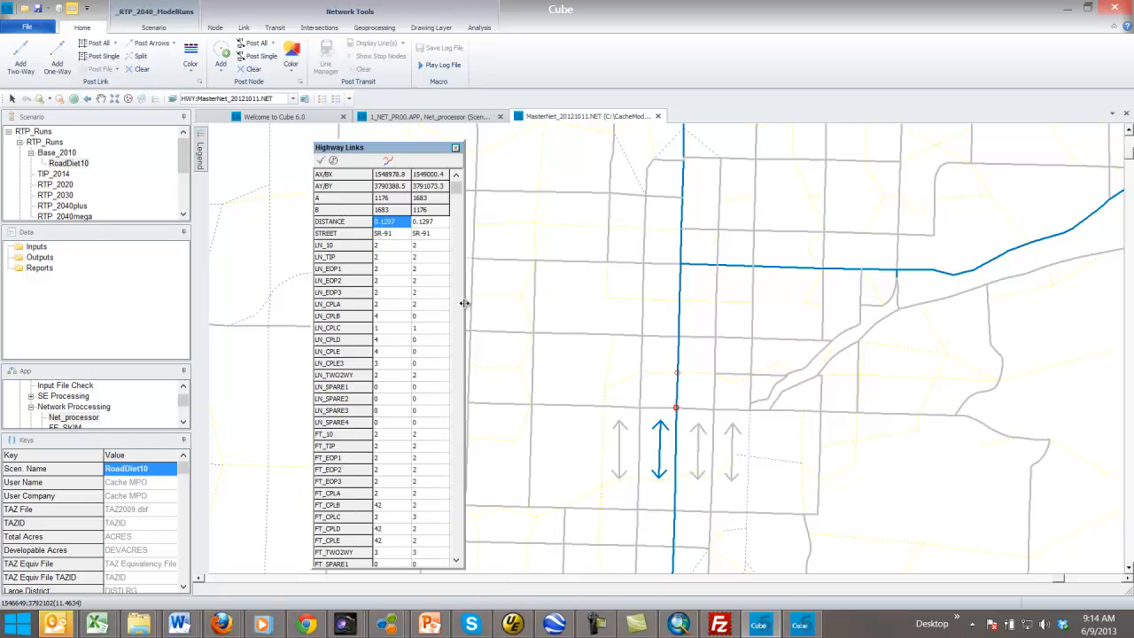
left_click(376, 388)
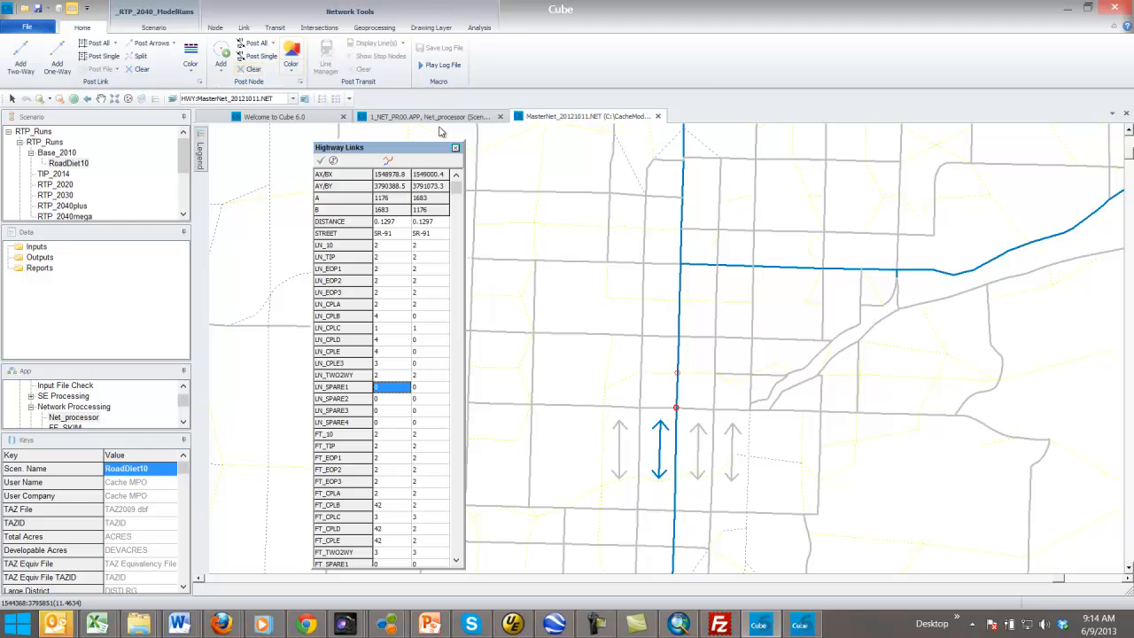
Rename the link attribute LN_SPARE1 to LN_DIET and close the variable list
left_click(244, 29)
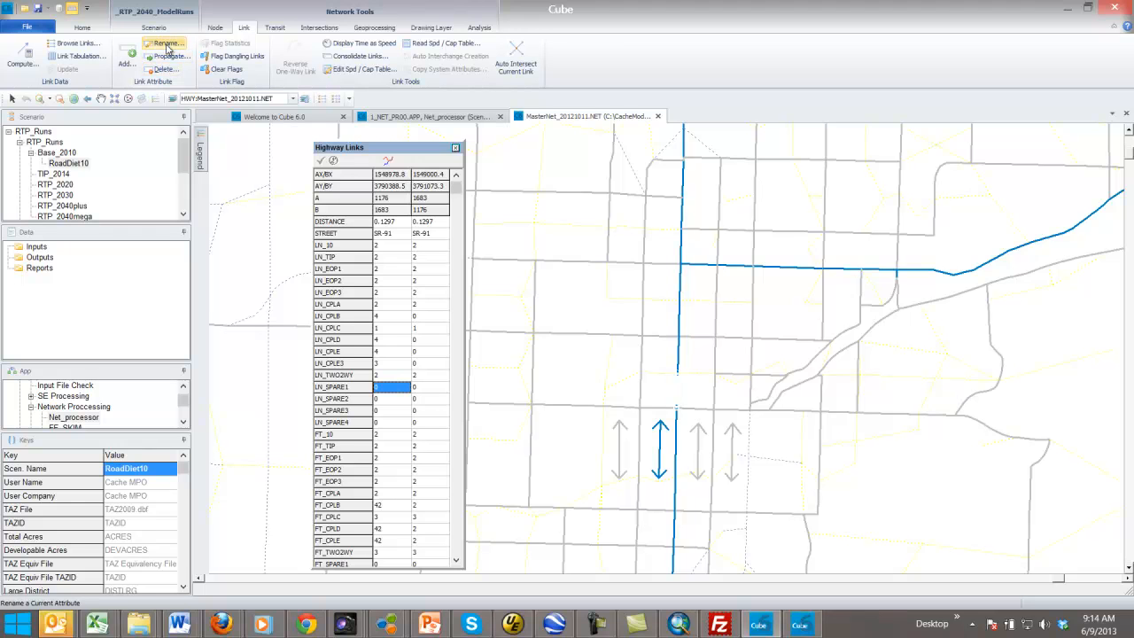
left_click(165, 43)
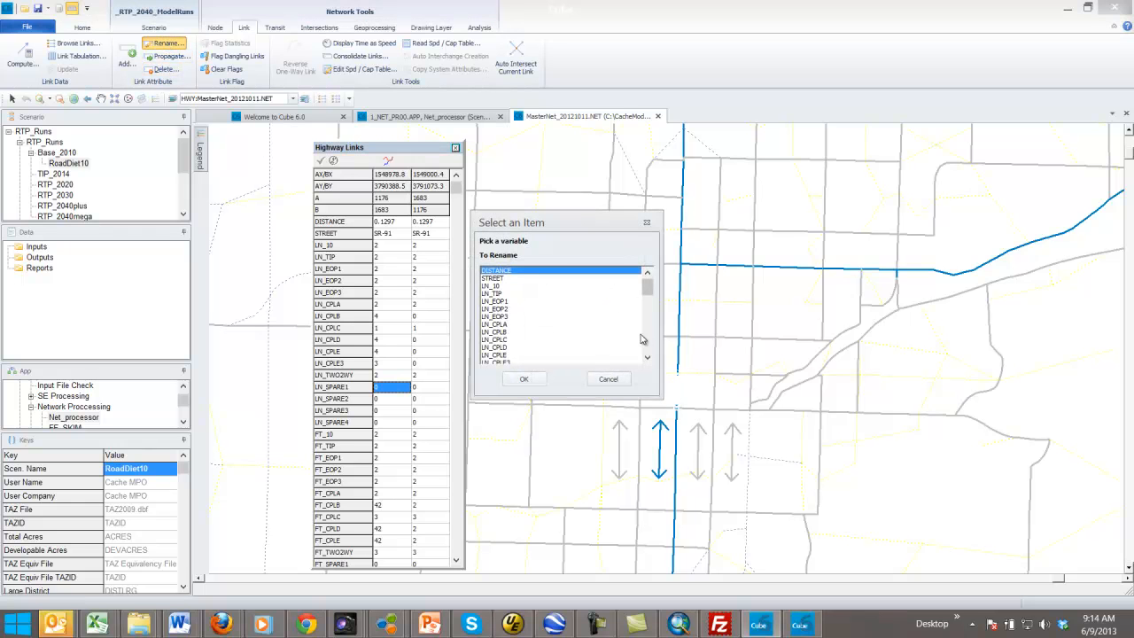
scroll(641, 336, "down", 4)
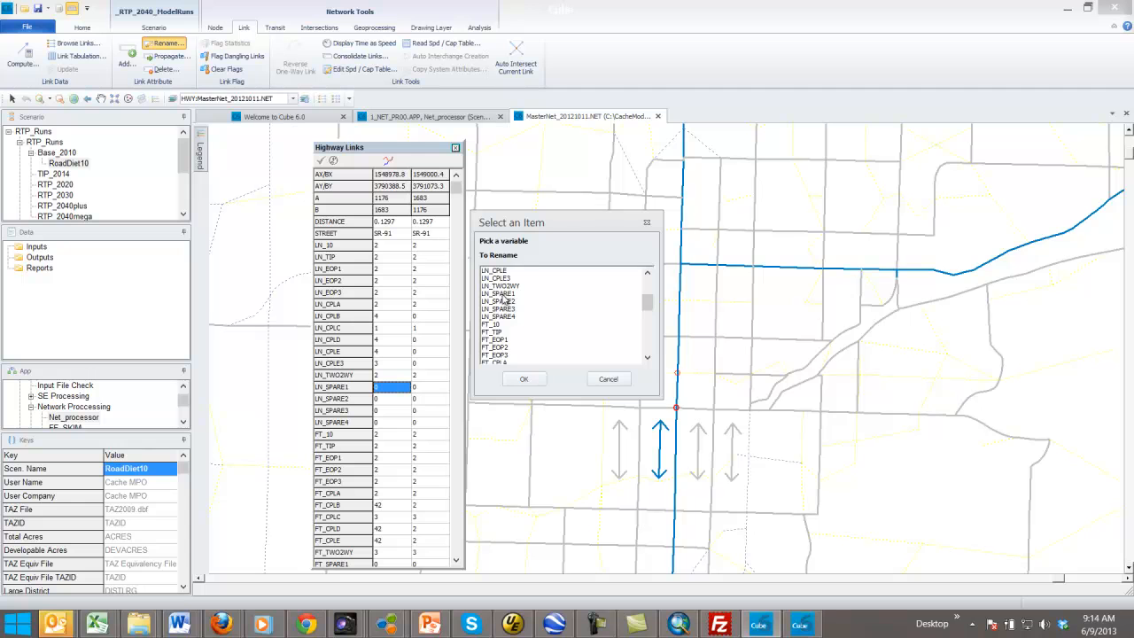
left_click(505, 293)
left_click(525, 379)
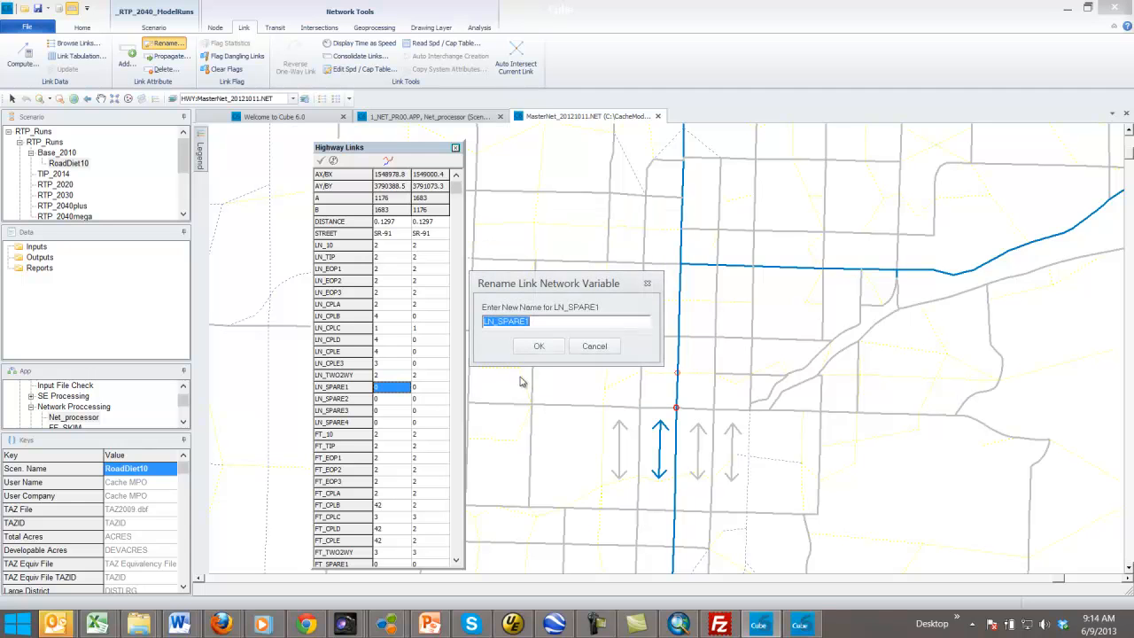
type("LN_DIET")
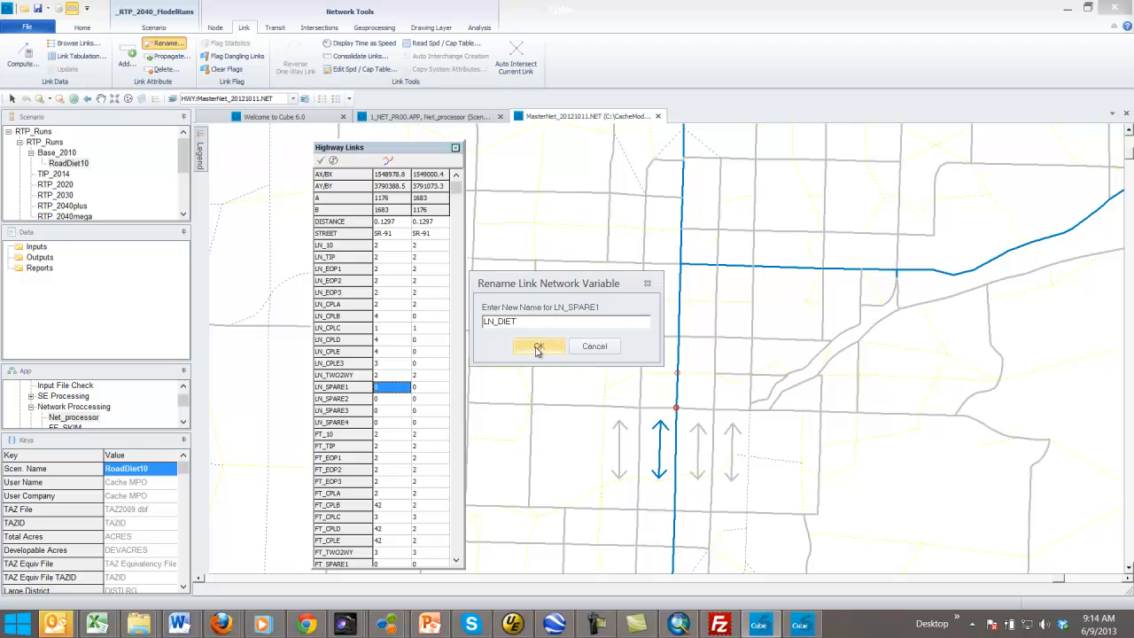
left_click(537, 349)
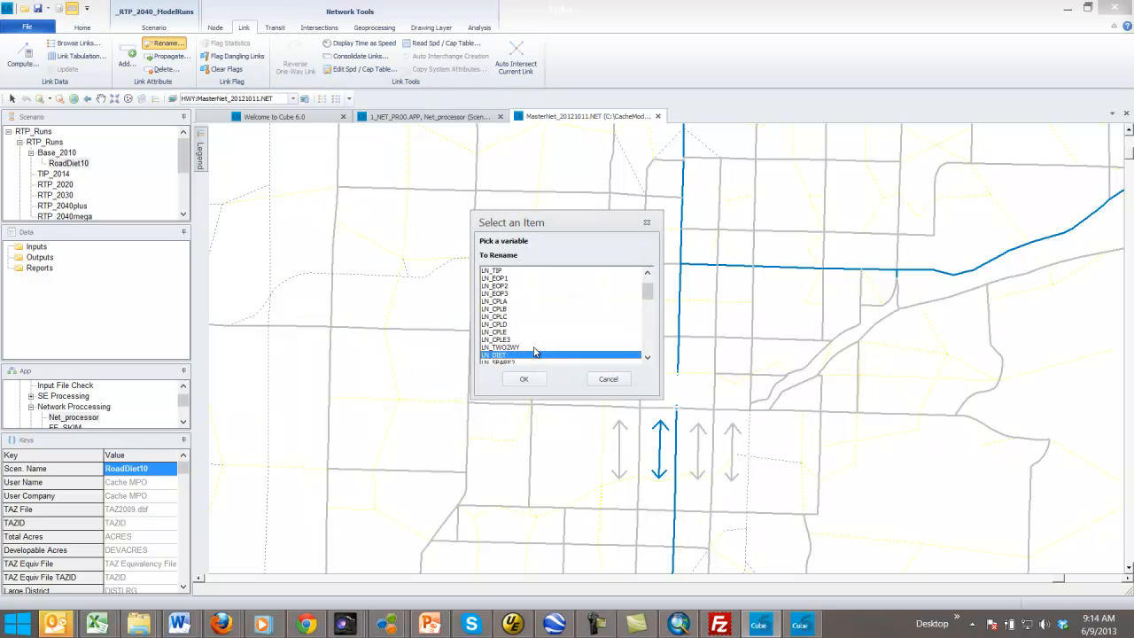
left_click(608, 379)
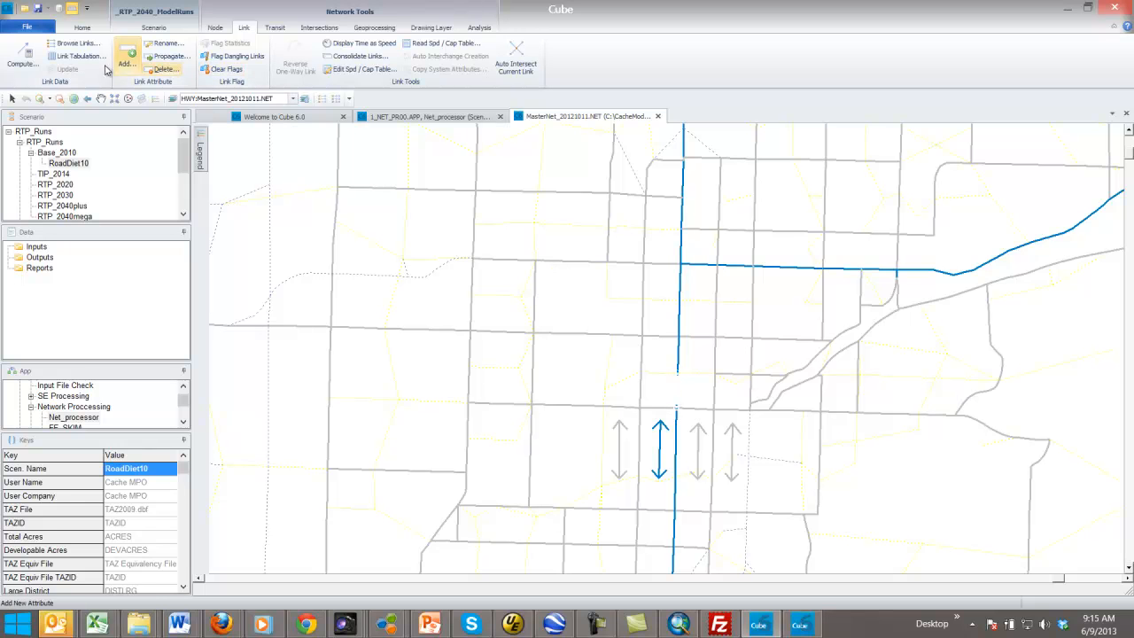
Change the equation in the LN link attribute calculation set to LN_DIET = LN_10
left_click(25, 56)
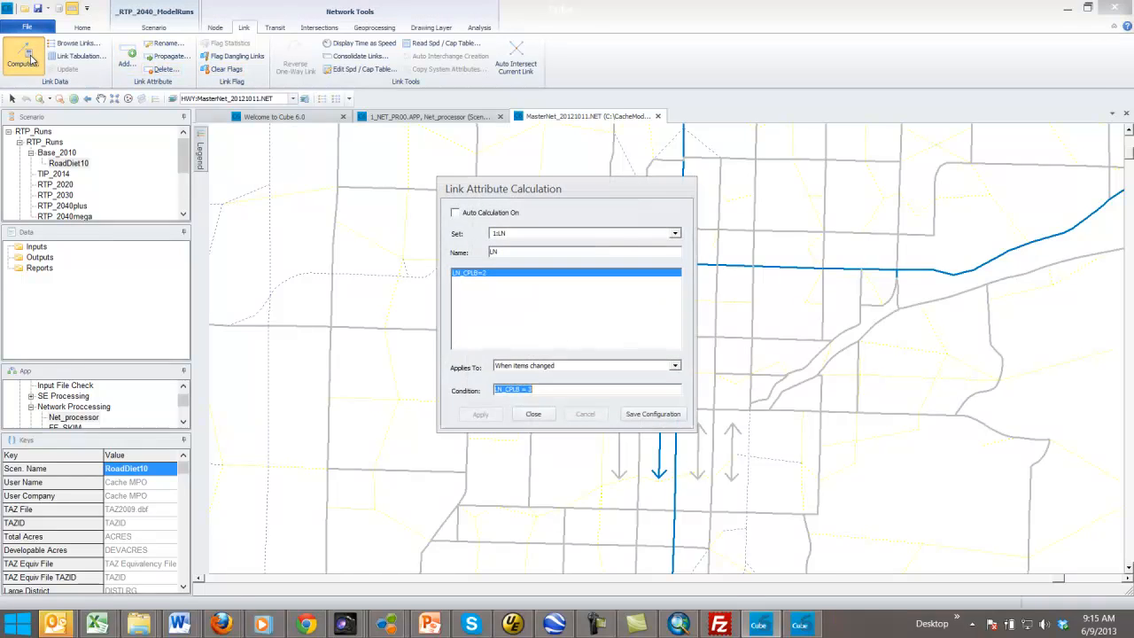
right_click(487, 279)
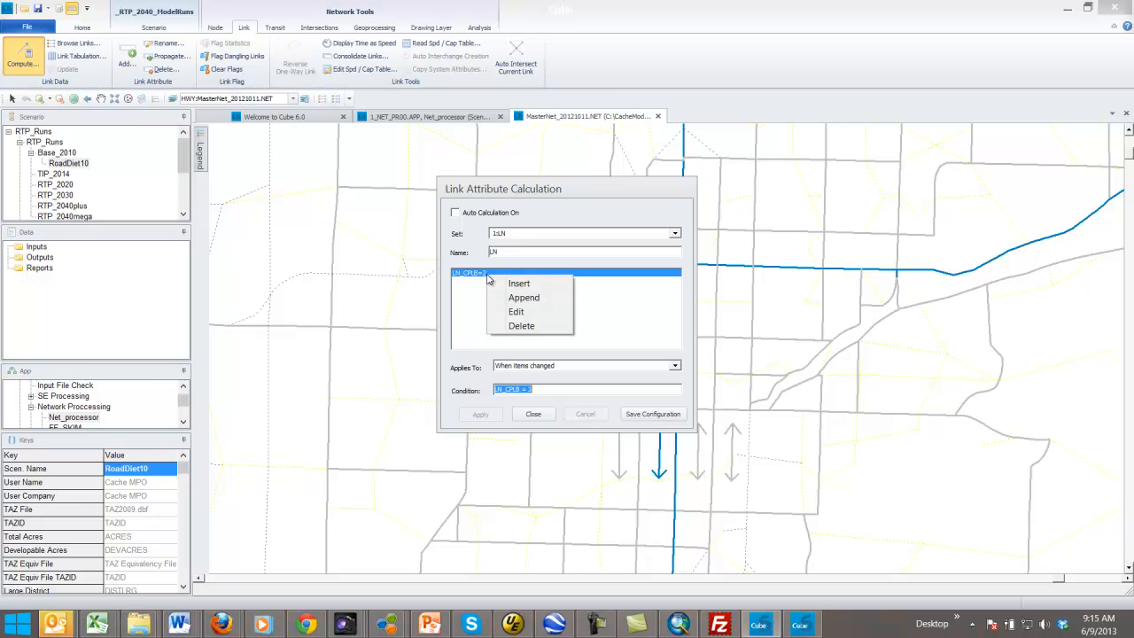
left_click(516, 313)
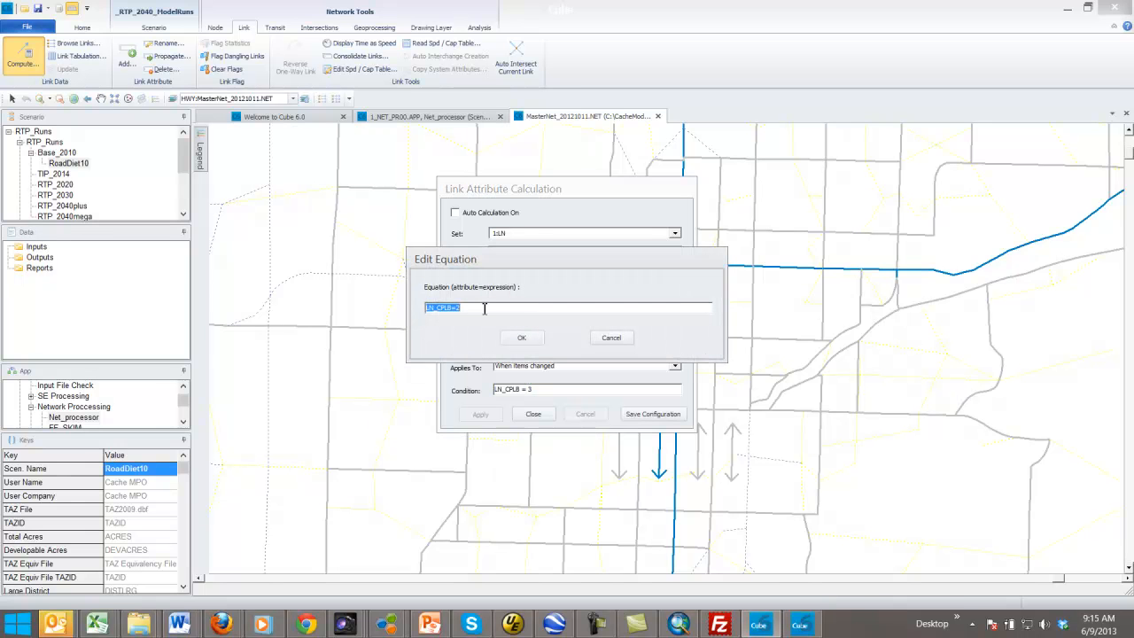
right_click(474, 310)
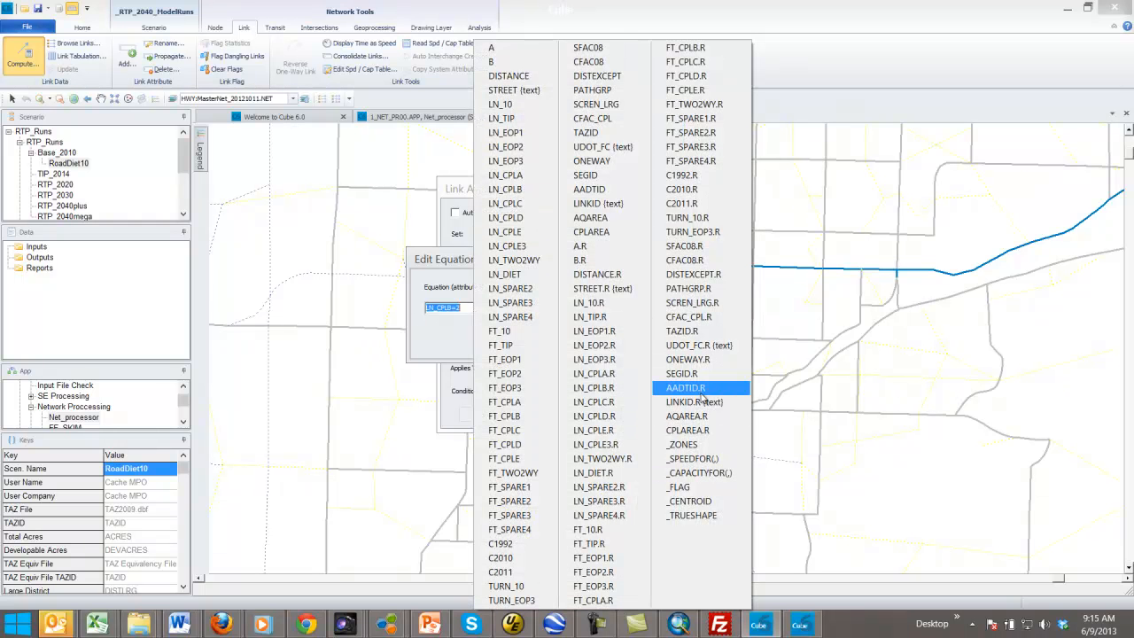
left_click(512, 277)
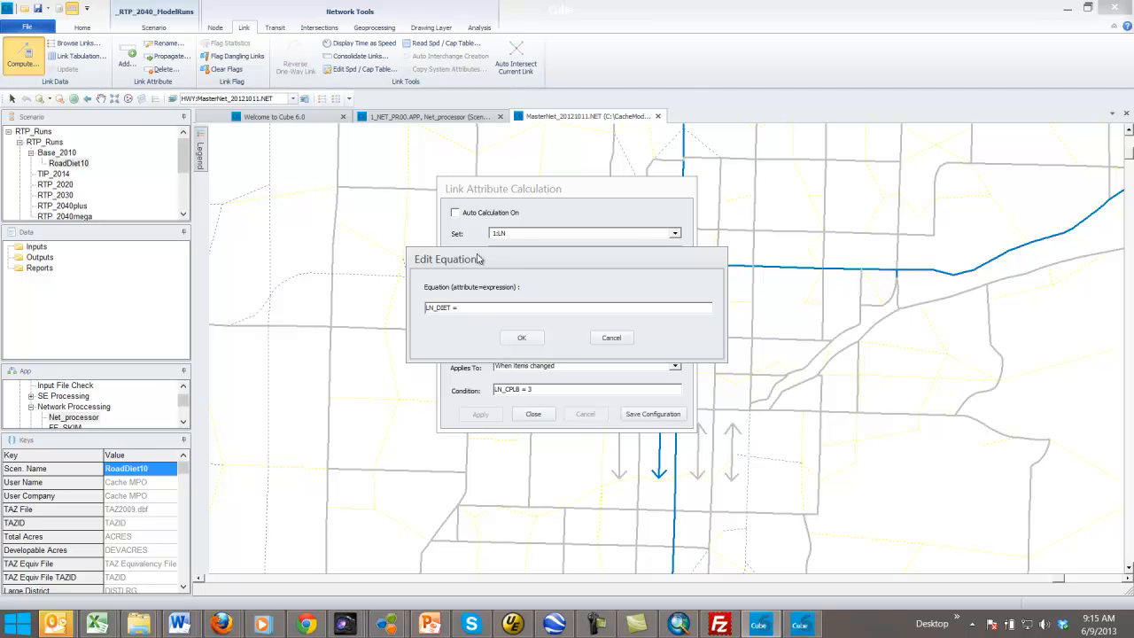
right_click(466, 311)
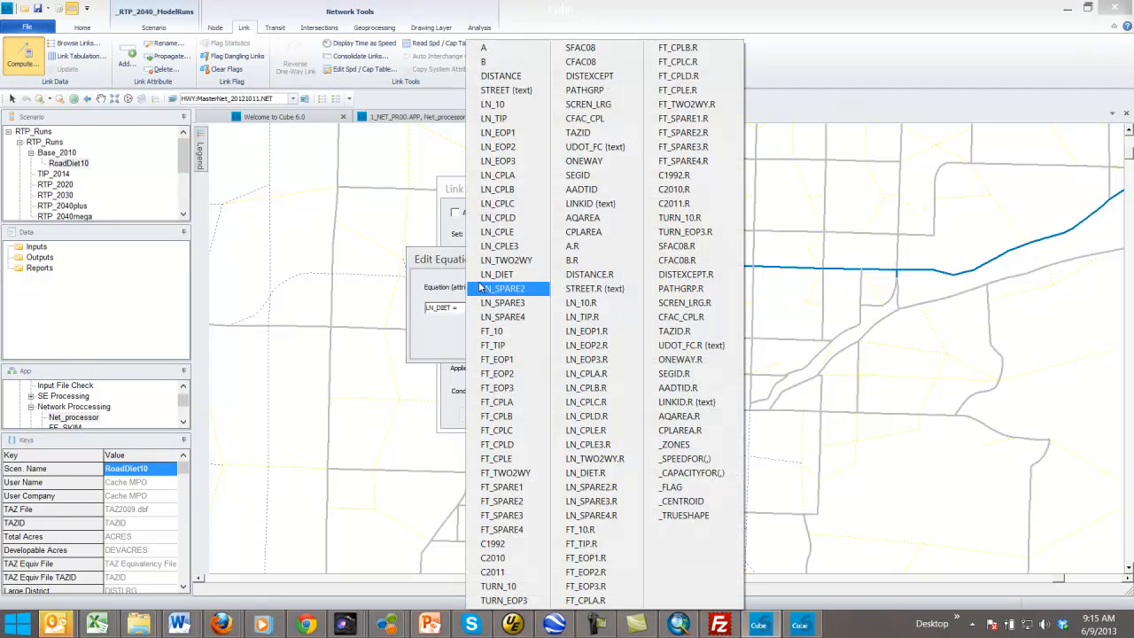
left_click(493, 105)
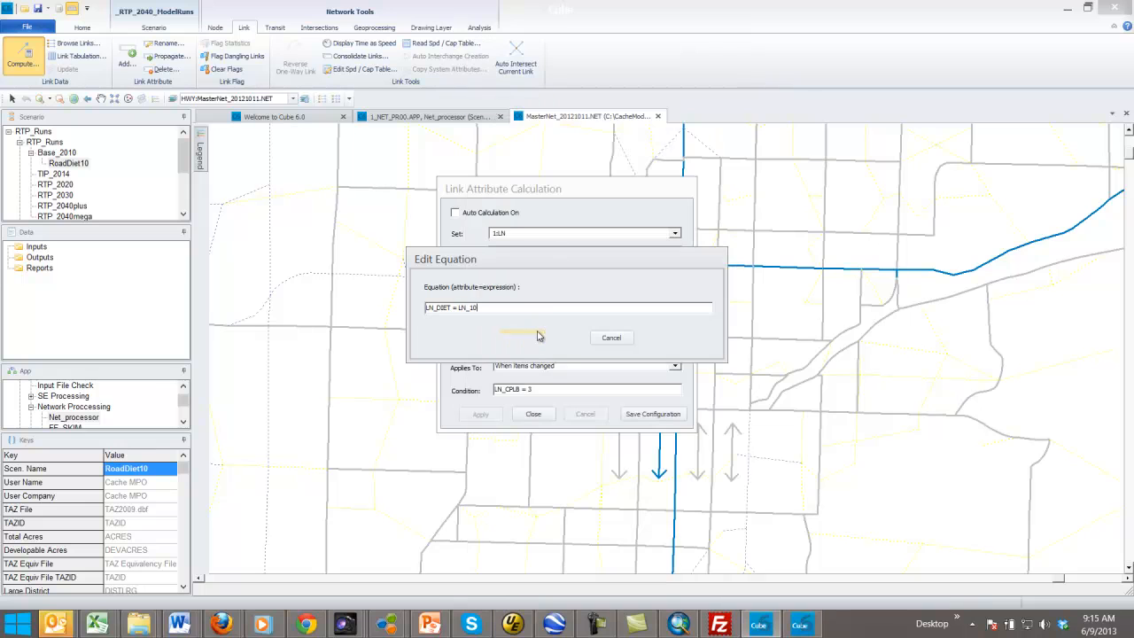
left_click(522, 341)
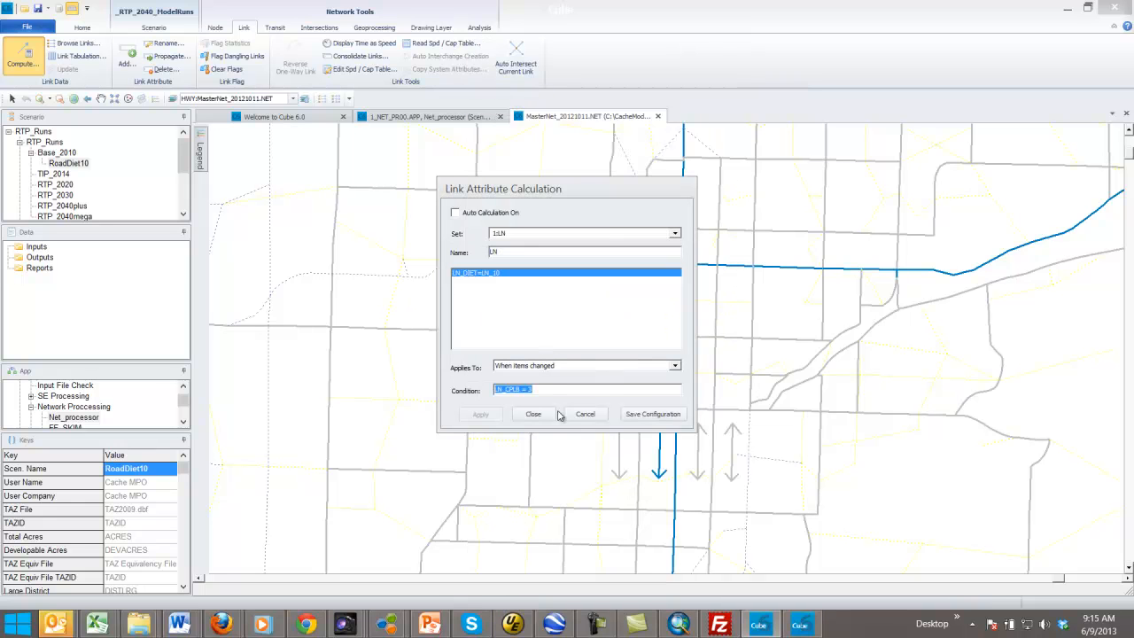
Apply the LN_DIET calculation to All items NOW with an empty condition, then close the calculation
left_click(676, 366)
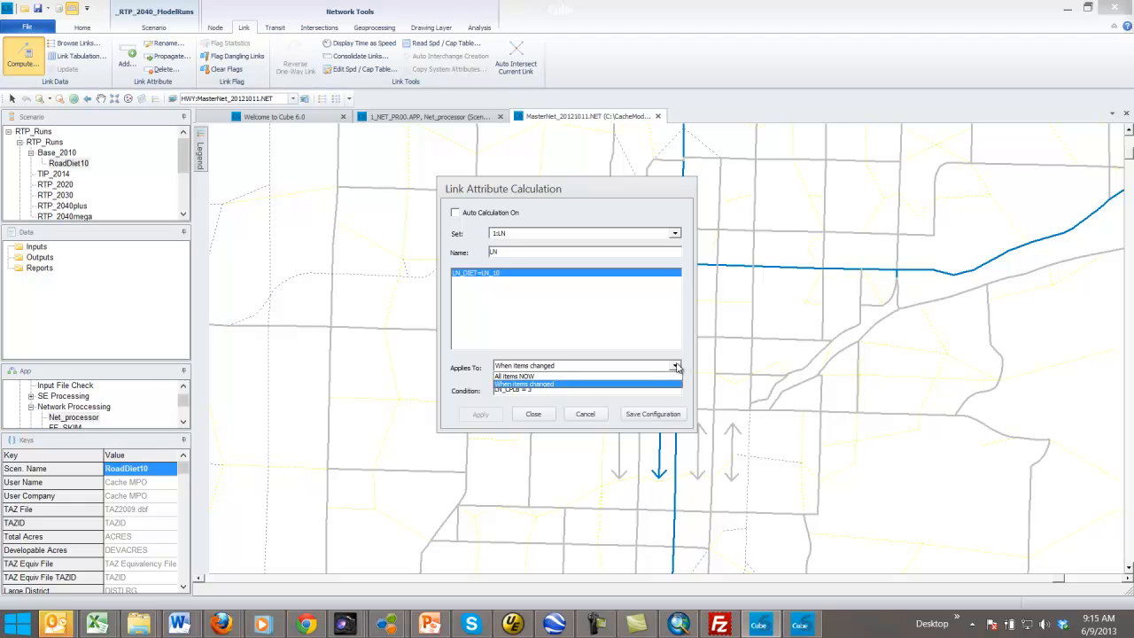
left_click(542, 378)
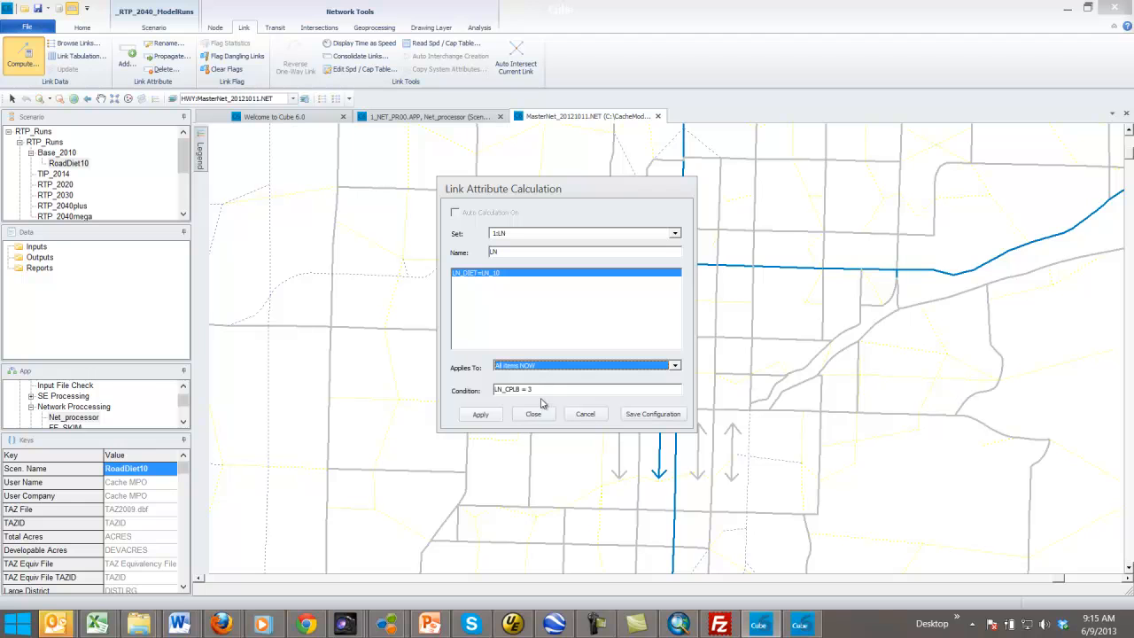
left_click_drag(562, 392, 450, 376)
key("Delete")
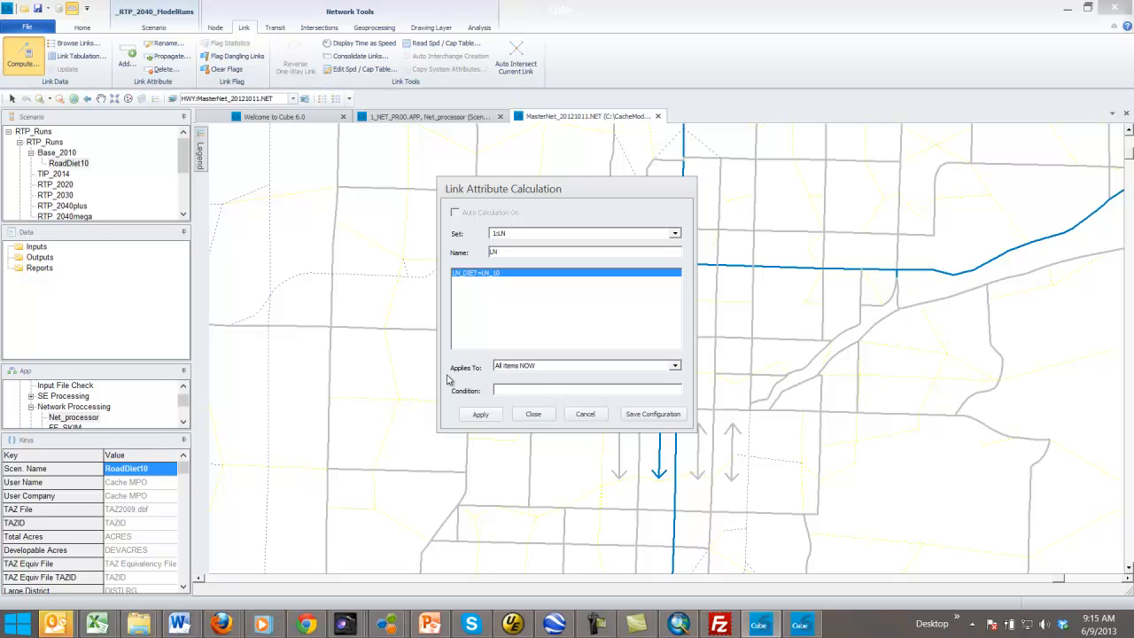
left_click(479, 417)
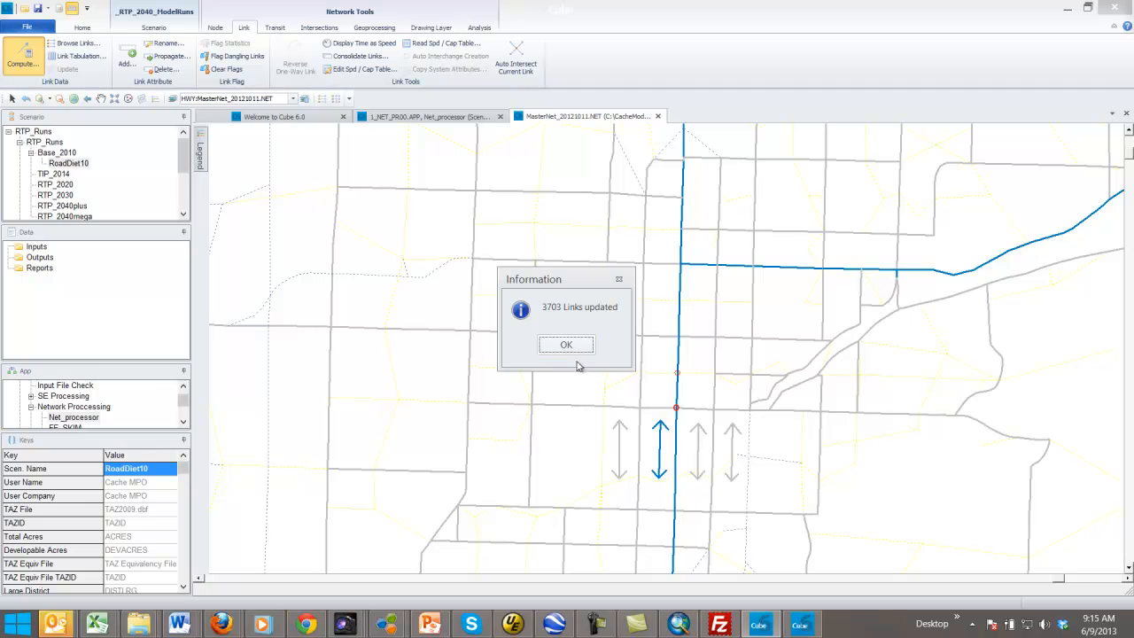
left_click(568, 346)
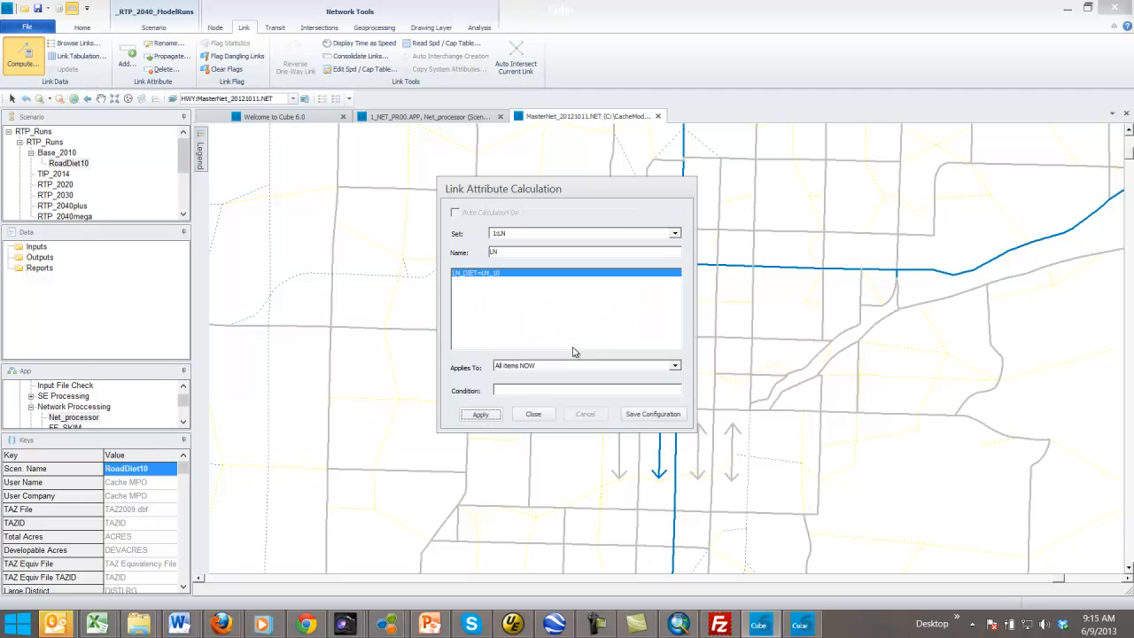
left_click(535, 415)
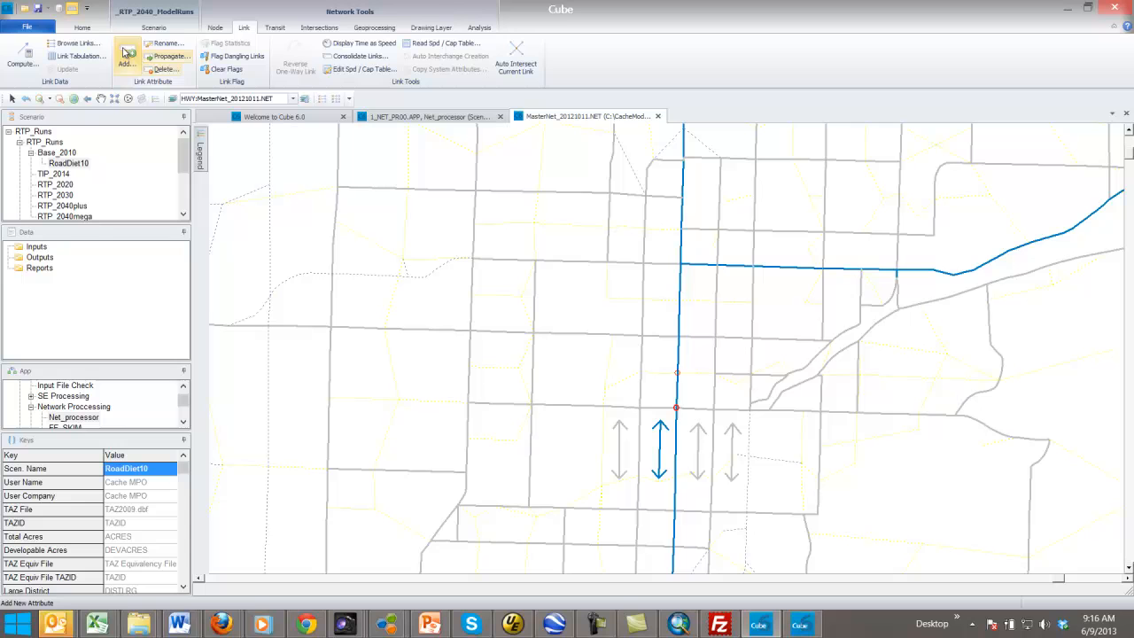
Open the LN_10 link color specifications and change the first criterion to LN_DIET >=5
left_click(82, 27)
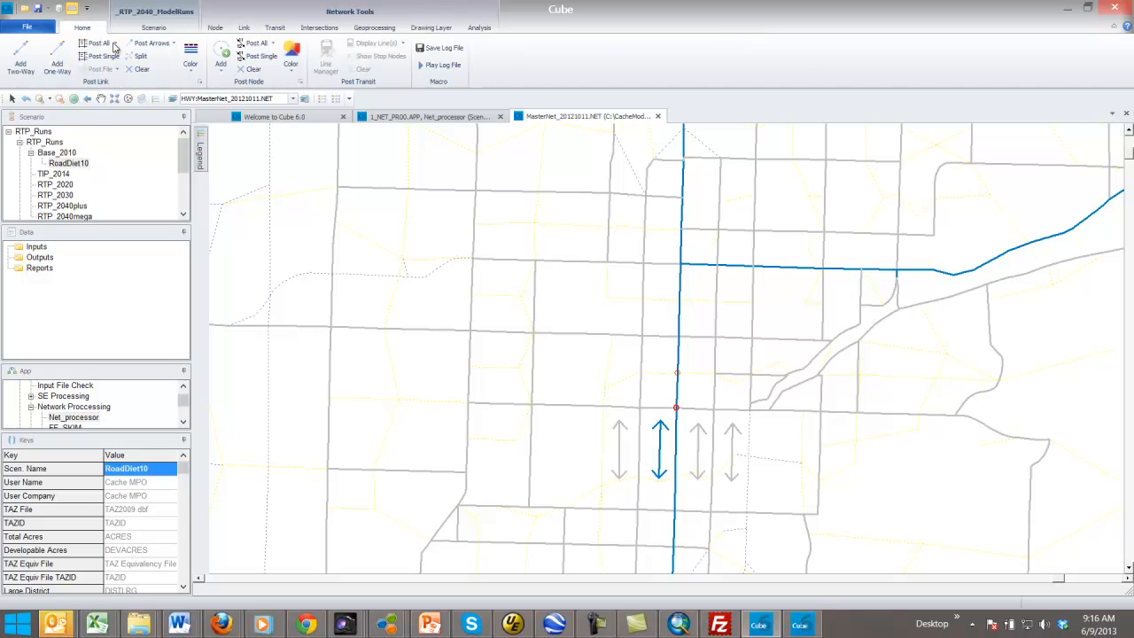
left_click(190, 71)
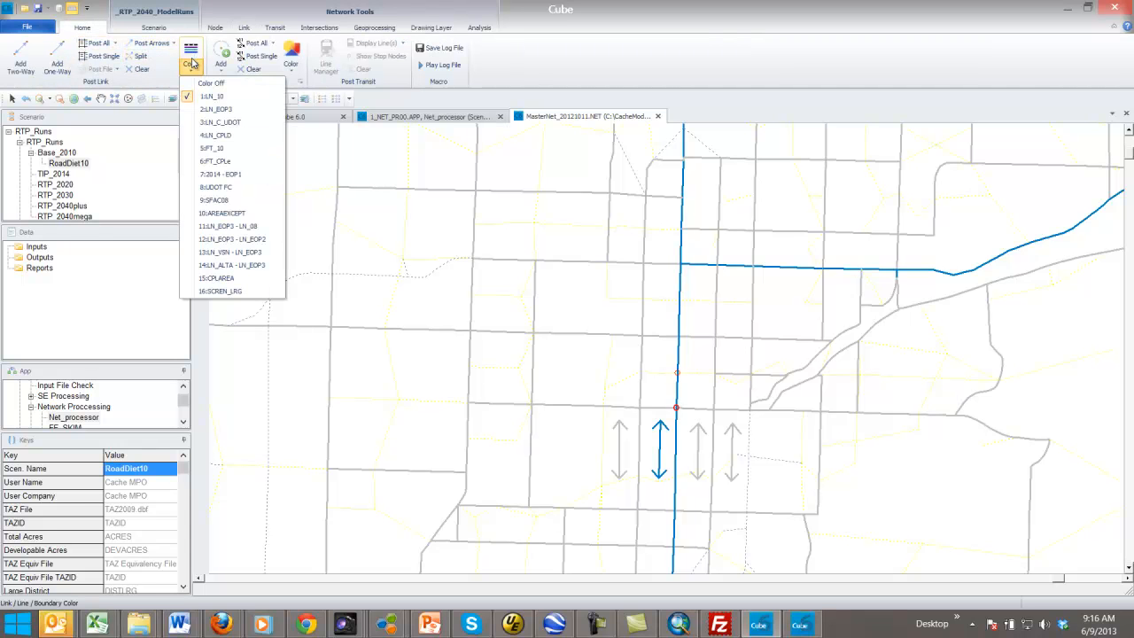
left_click(191, 55)
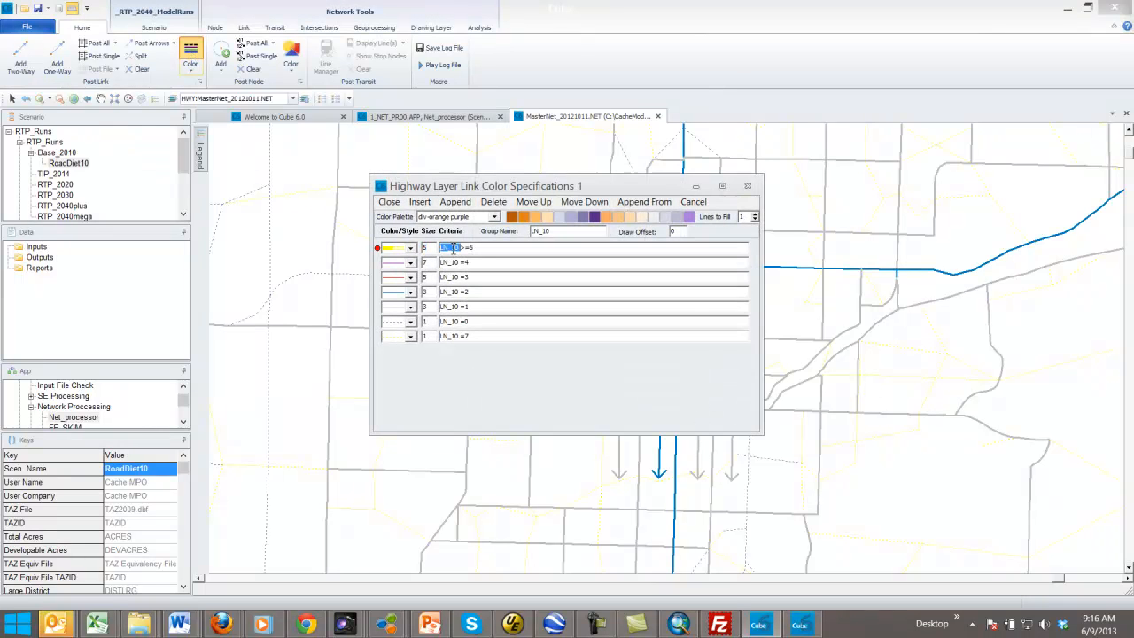
right_click(452, 248)
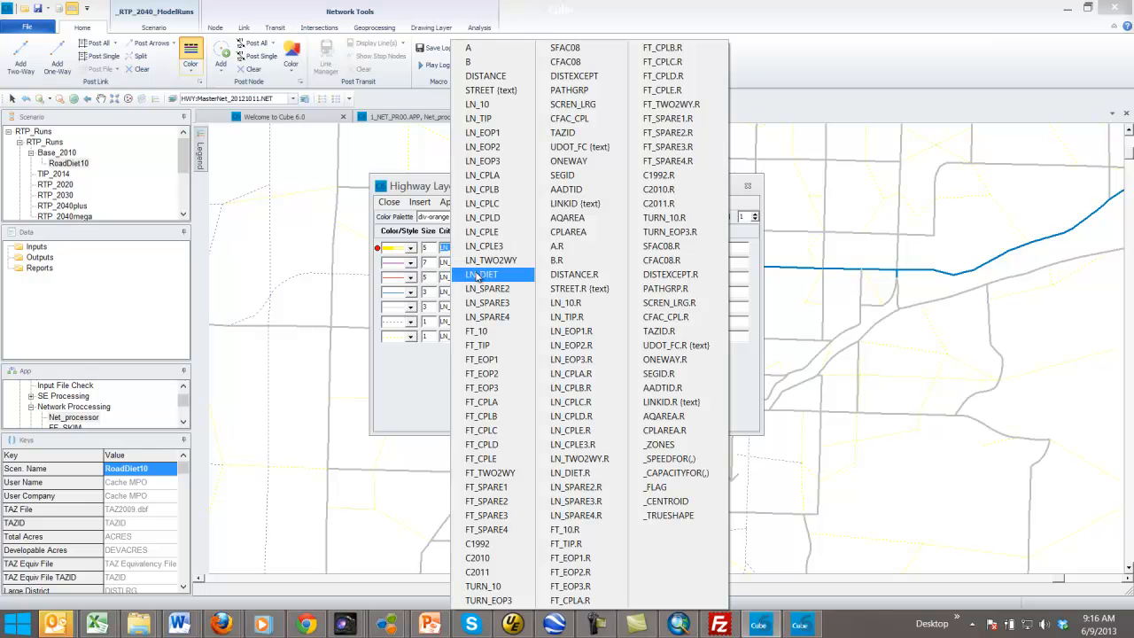
left_click(480, 277)
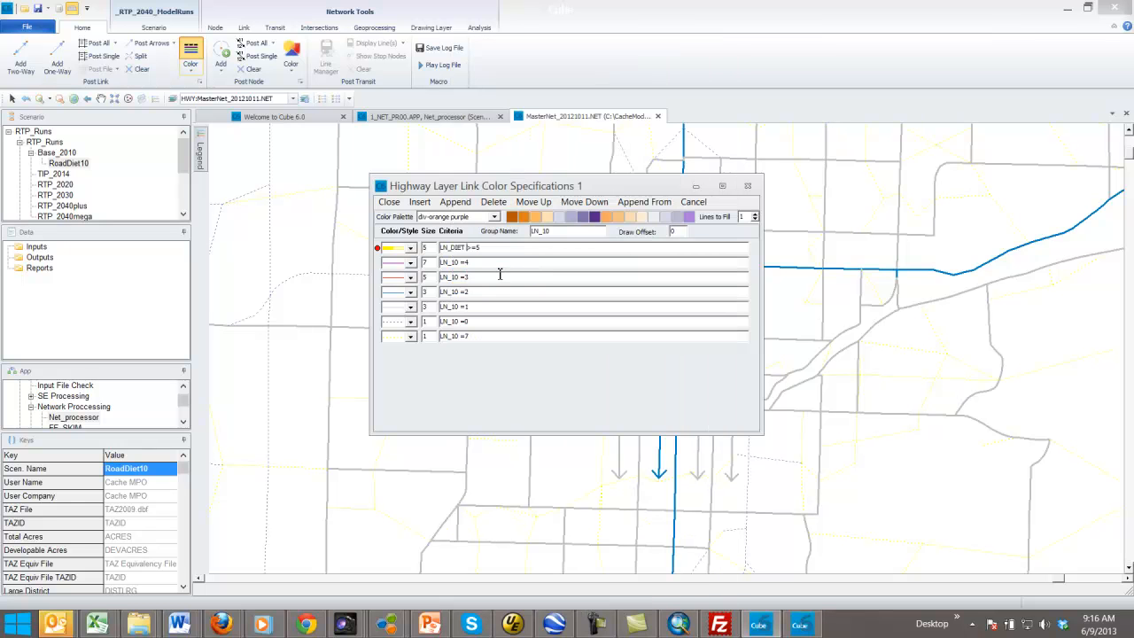
Replace LN_10 with LN_DIET in the remaining link color criteria, from the 4-lane row down
double_click(457, 248)
key("ctrl+c")
double_click(455, 263)
key("ctrl+v")
double_click(454, 277)
key("ctrl+v")
double_click(453, 292)
key("ctrl+v")
double_click(453, 306)
key("ctrl+v")
double_click(454, 321)
key("ctrl+v")
key("ctrl+v")
Rename the link color group to LN_DIET and close the color specifications
double_click(539, 231)
key("ctrl+v")
left_click(389, 202)
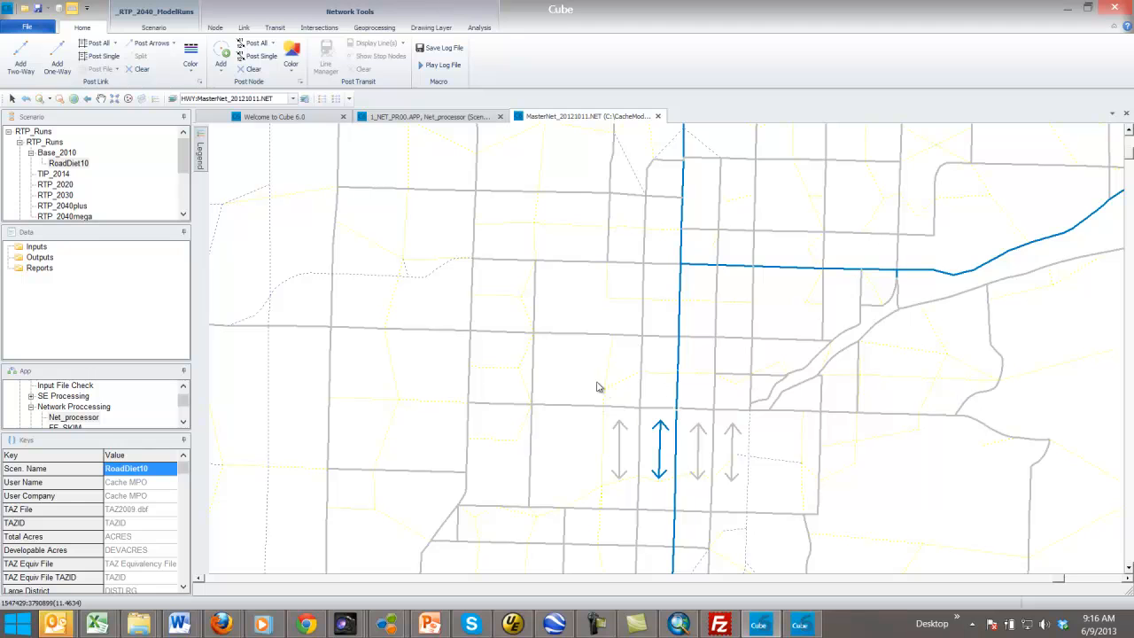
Set LN_DIET to 1 in both directions on the SR-91 link between nodes 1176 and 1683 and save the link
left_click(679, 400)
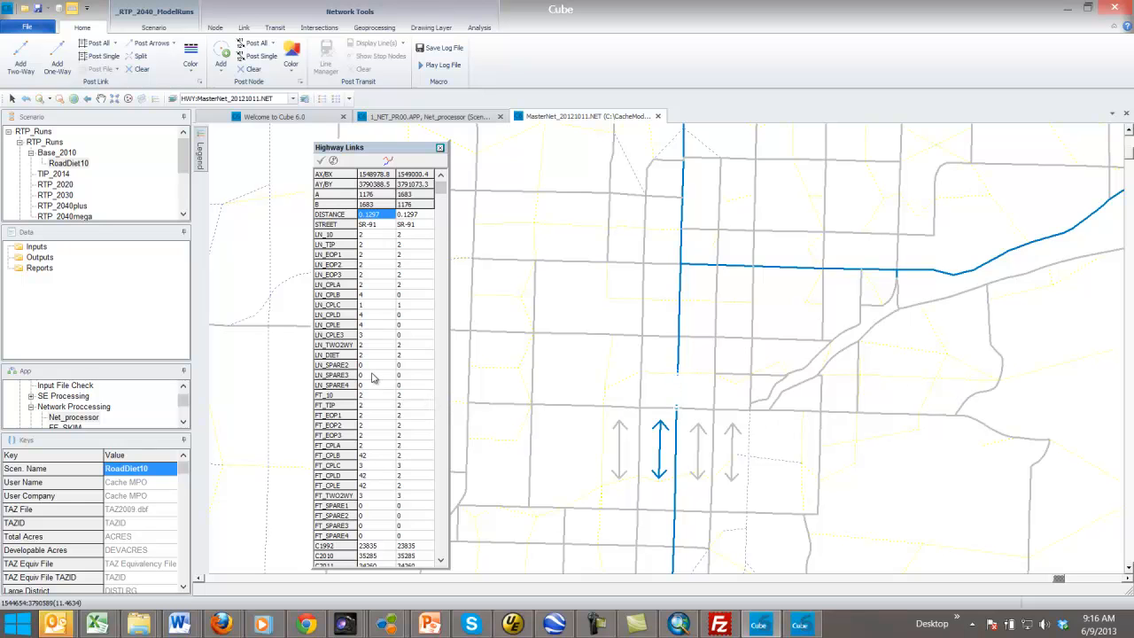
left_click(372, 358)
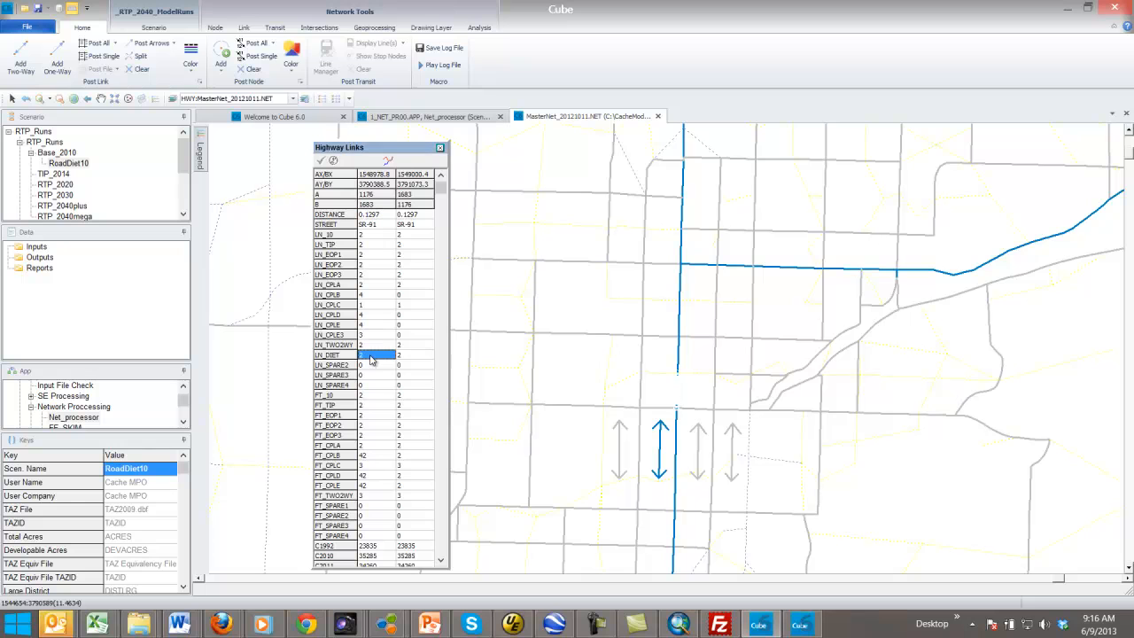
type("1")
left_click(400, 358)
type("1")
left_click(320, 161)
left_click(698, 395)
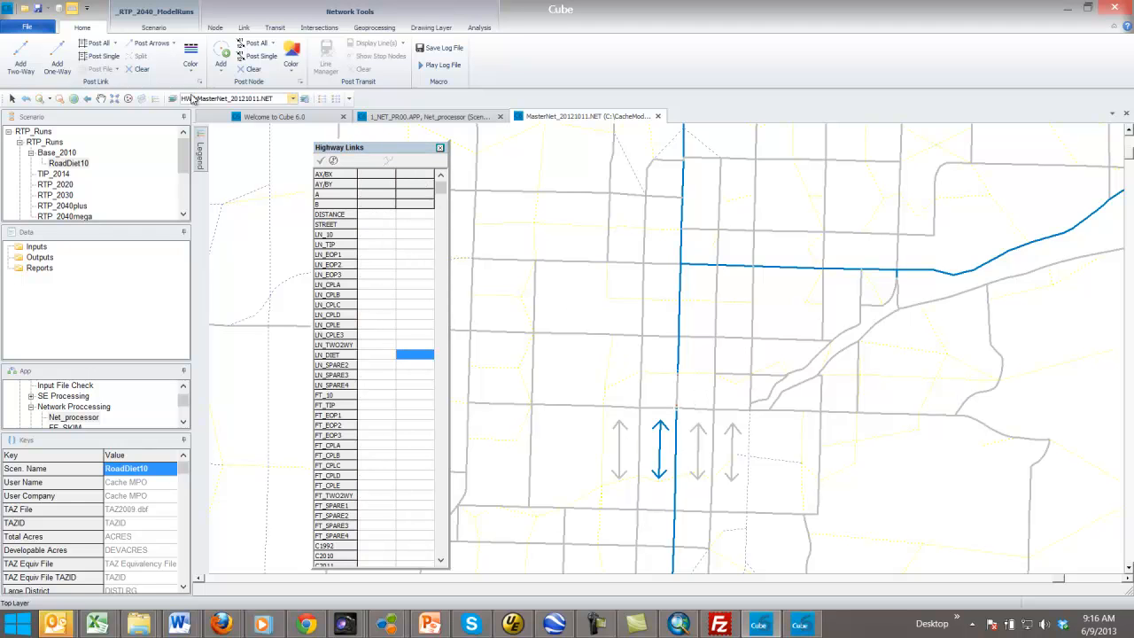
Change the draw offset in the LN_DIET link color specifications so opposite directions draw as separate lines, and close the specifications
left_click(190, 60)
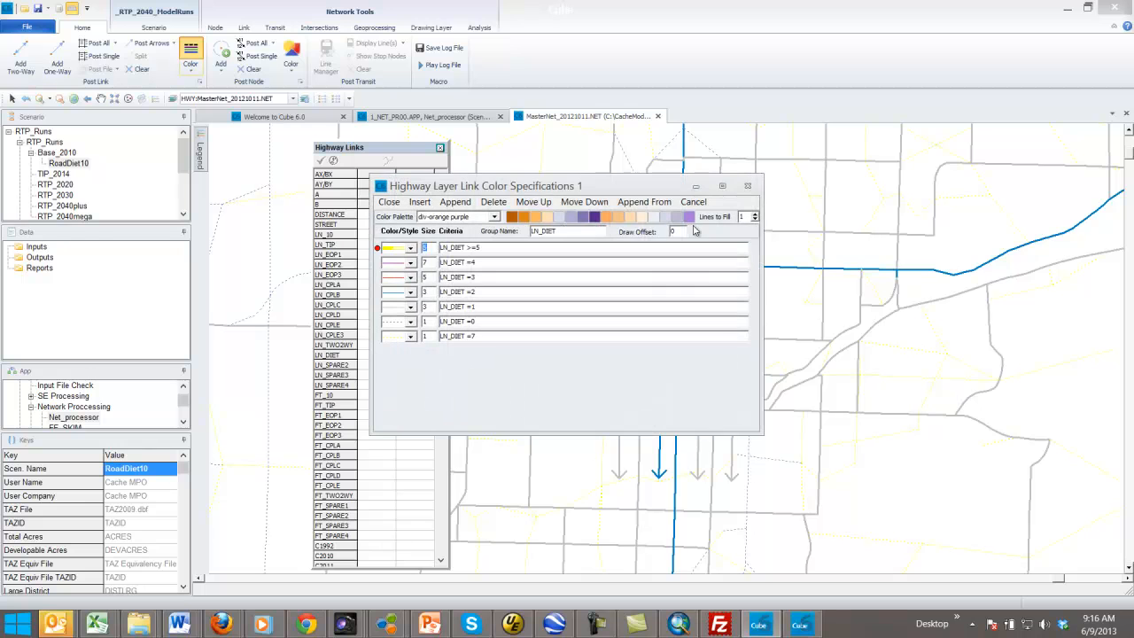
double_click(683, 232)
left_click(388, 202)
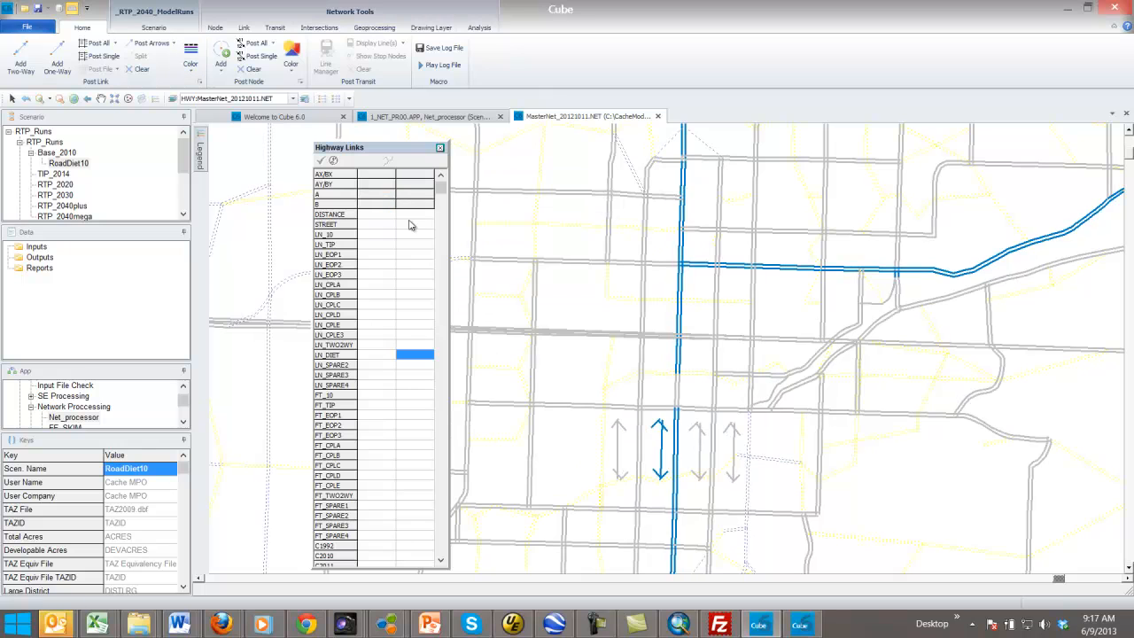
Set LN_DIET to 1 in both directions on the SR-91 link between nodes 1683 and 1179, save it and close the link attributes
left_click(679, 365)
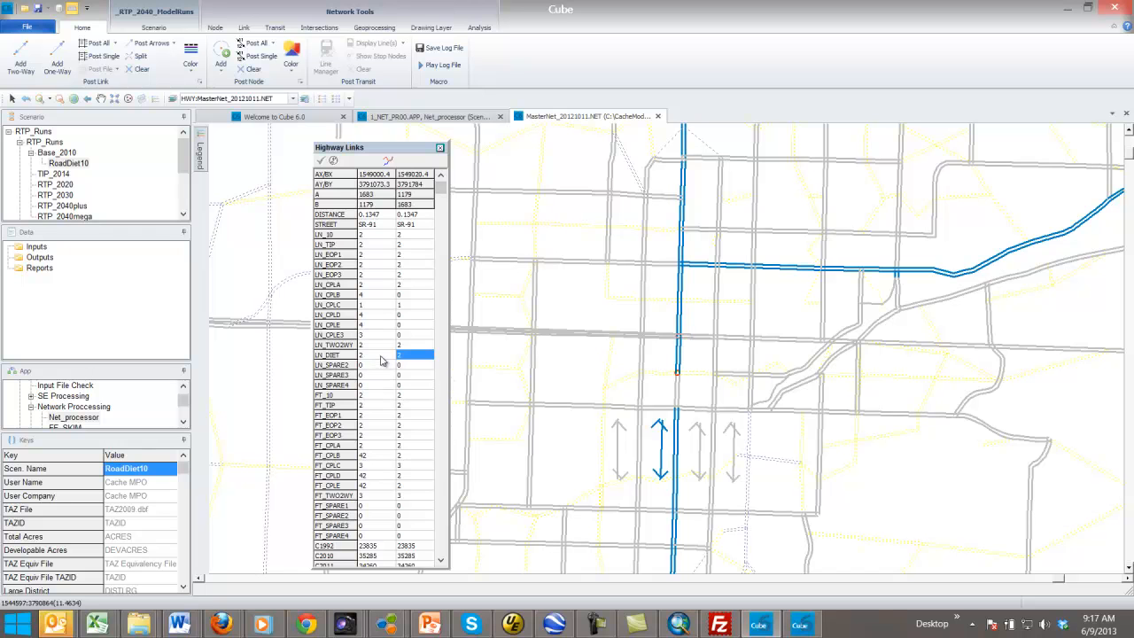
left_click(366, 357)
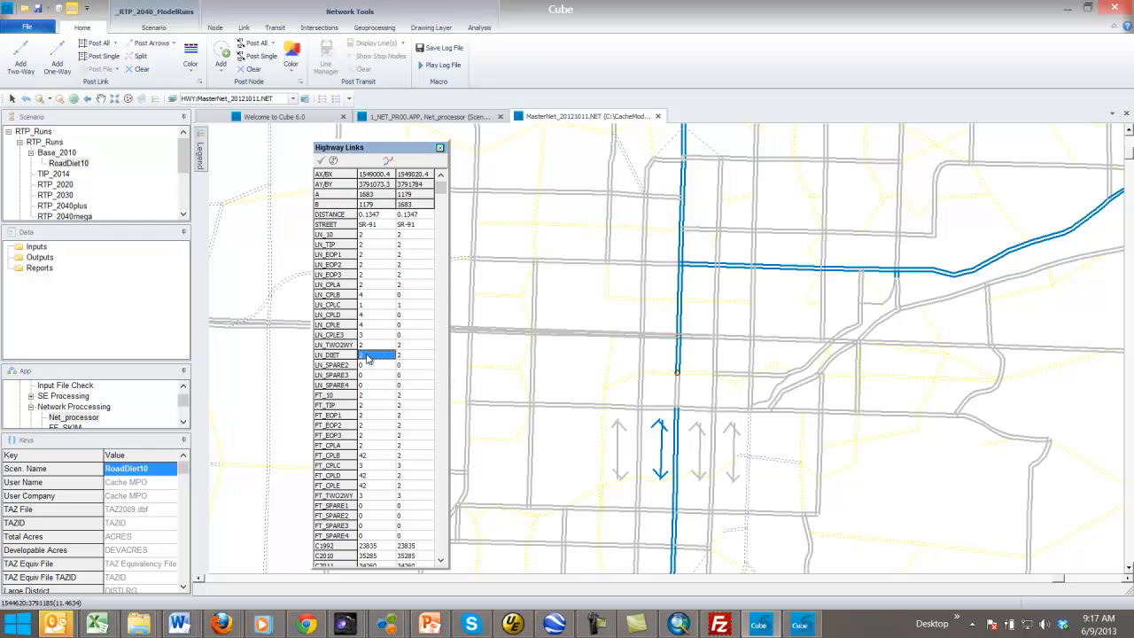
type("1")
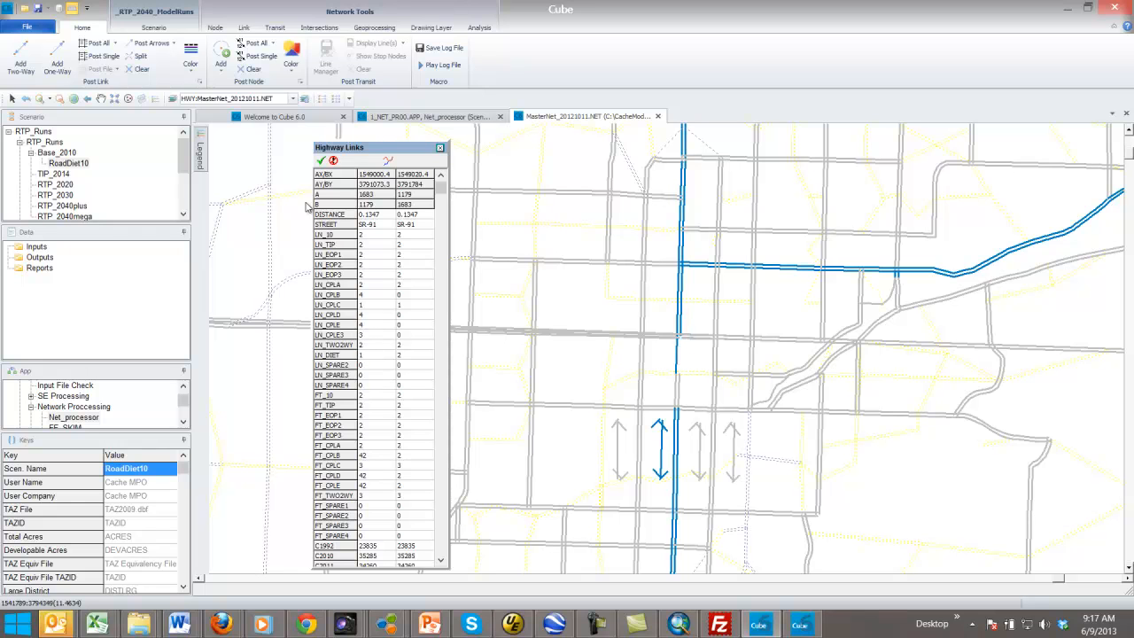
left_click(320, 162)
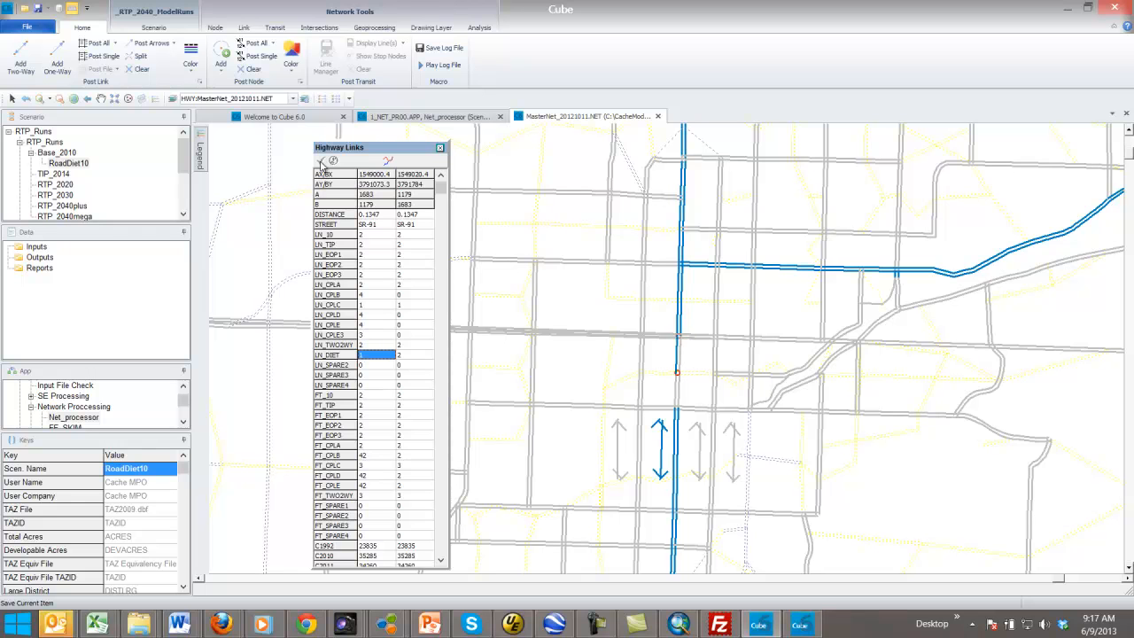
left_click(411, 357)
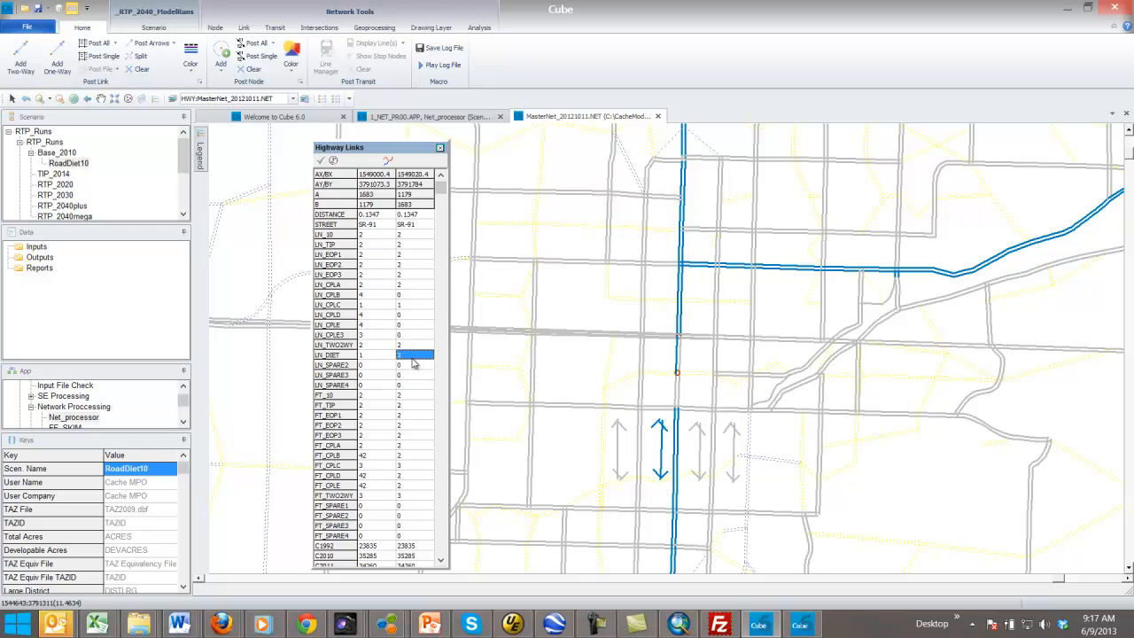
type("1")
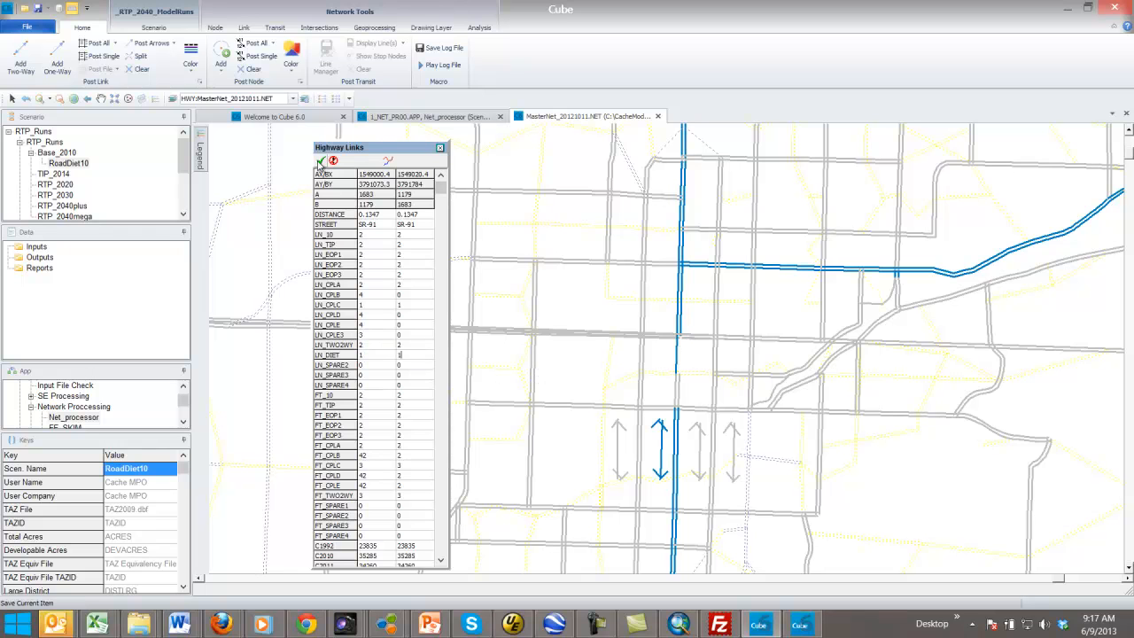
left_click(321, 160)
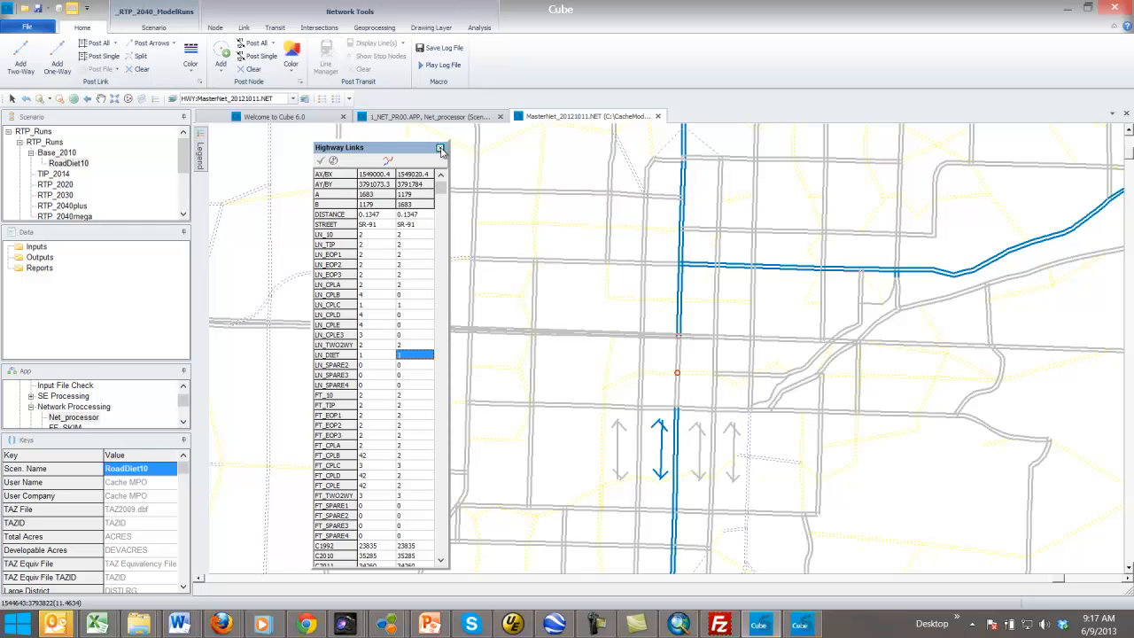
left_click(440, 149)
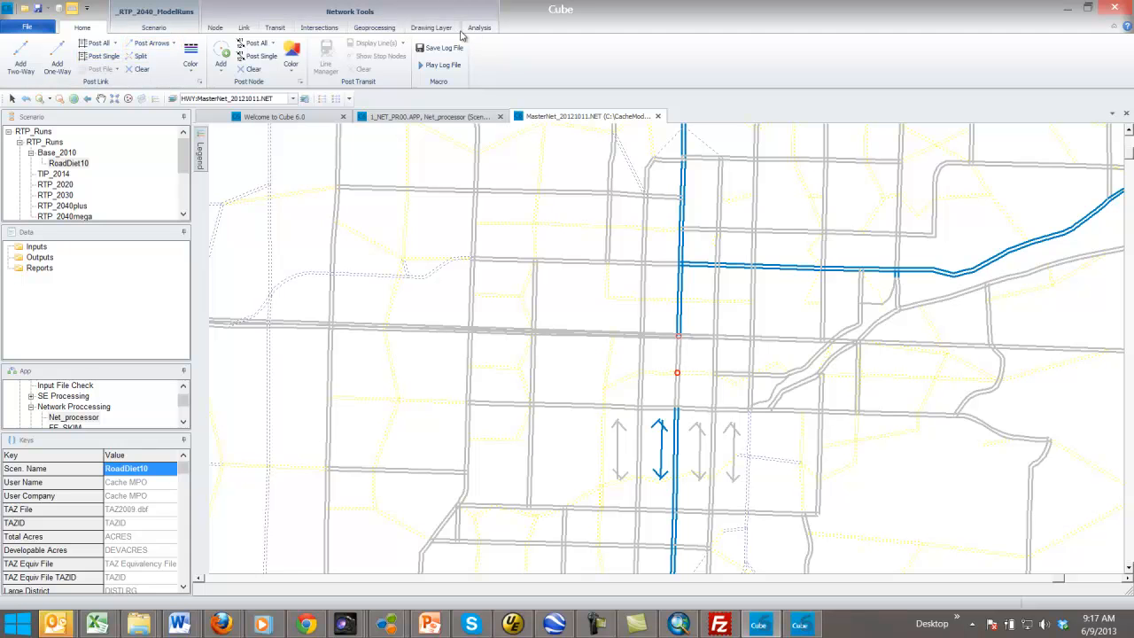
Define a new narrow rectangular polygon around the SR-91 corridor, from just below node 1176 to just above the northernmost visible cross street
left_click(373, 29)
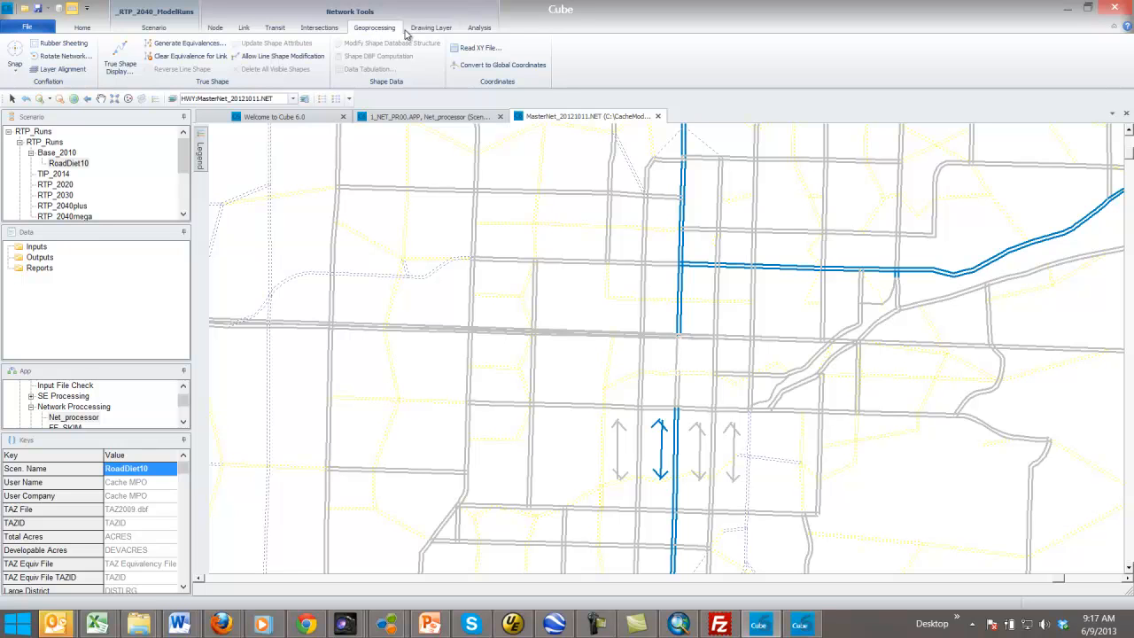
left_click(424, 29)
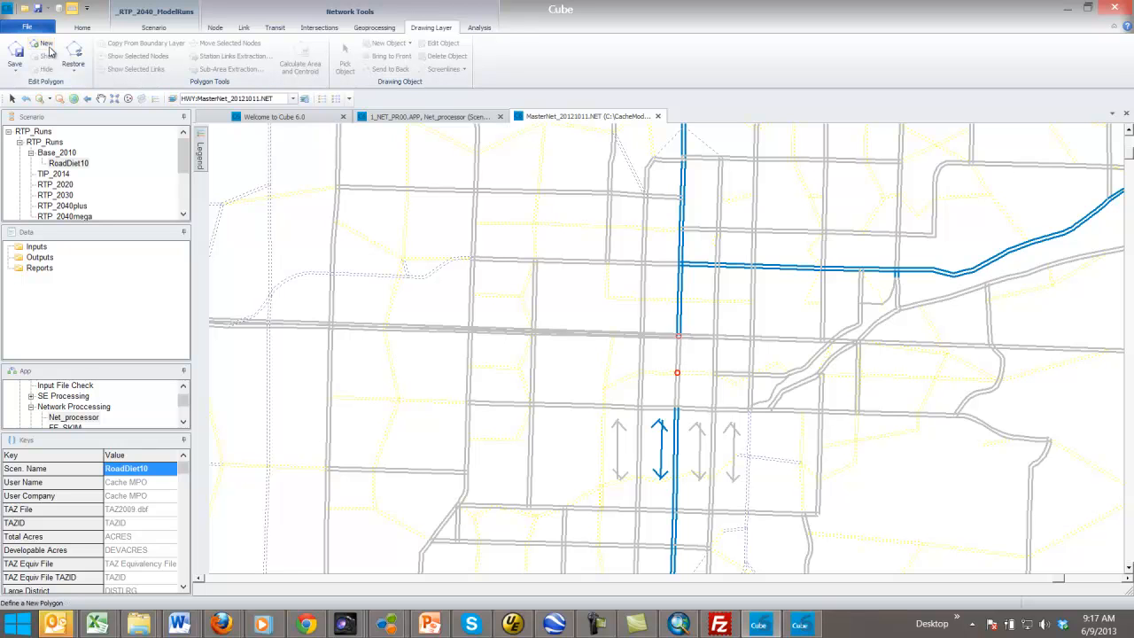
left_click(42, 49)
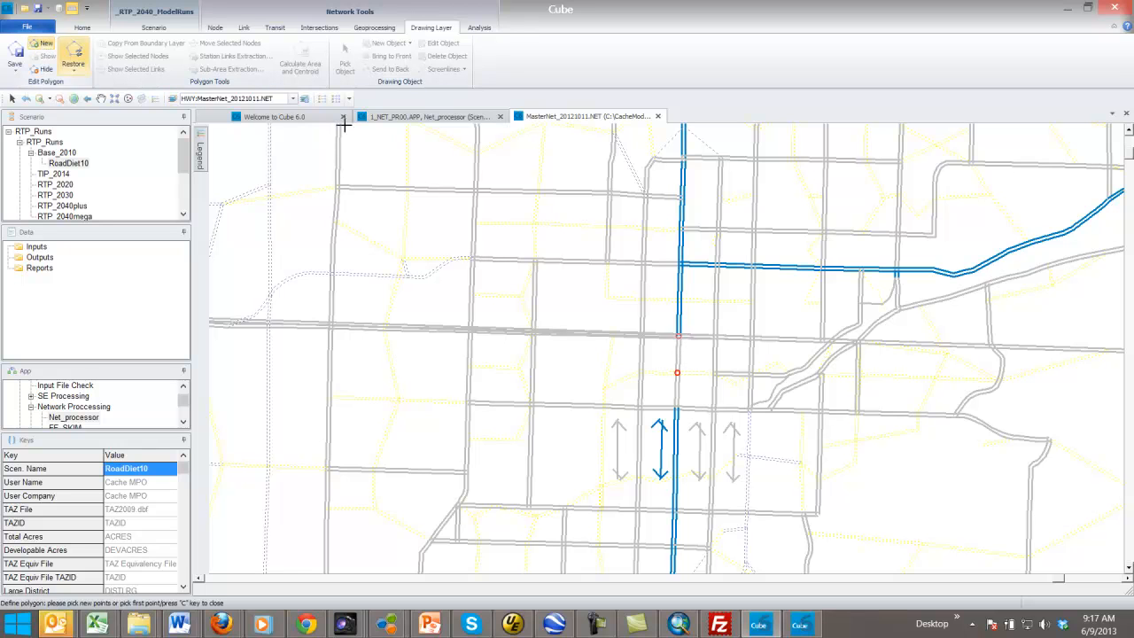
left_click(677, 151)
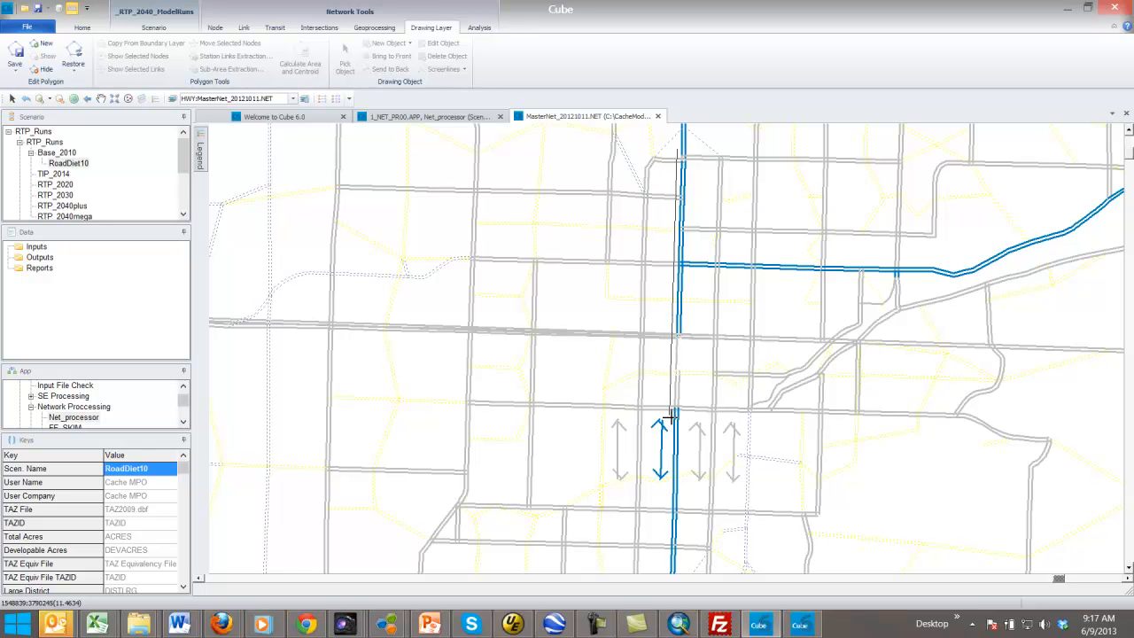
left_click(673, 413)
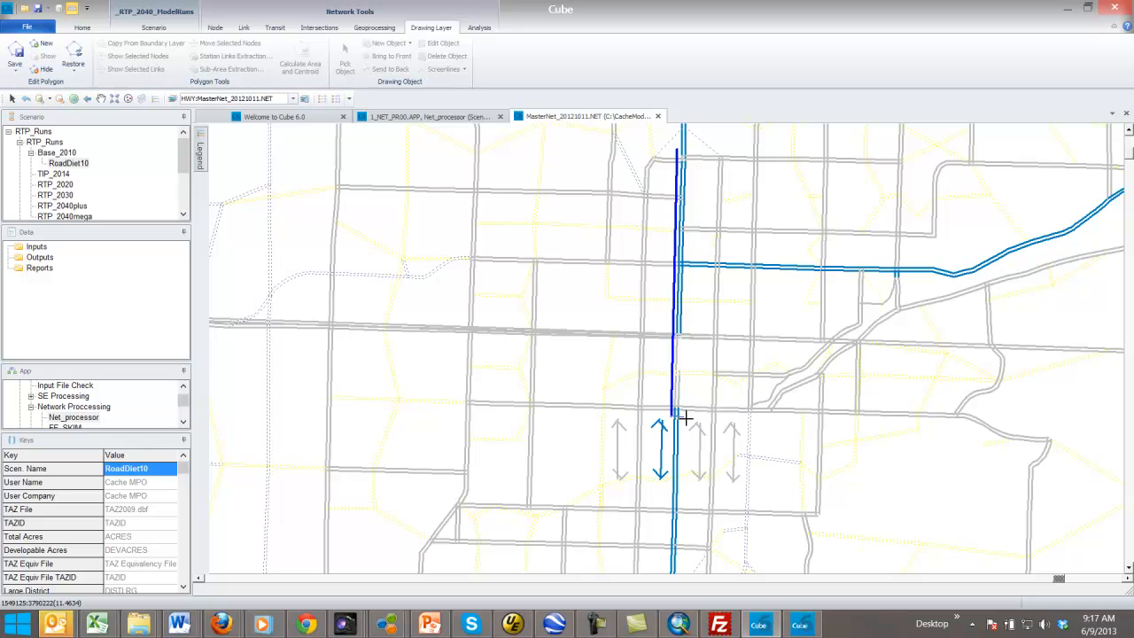
left_click(684, 416)
double_click(691, 152)
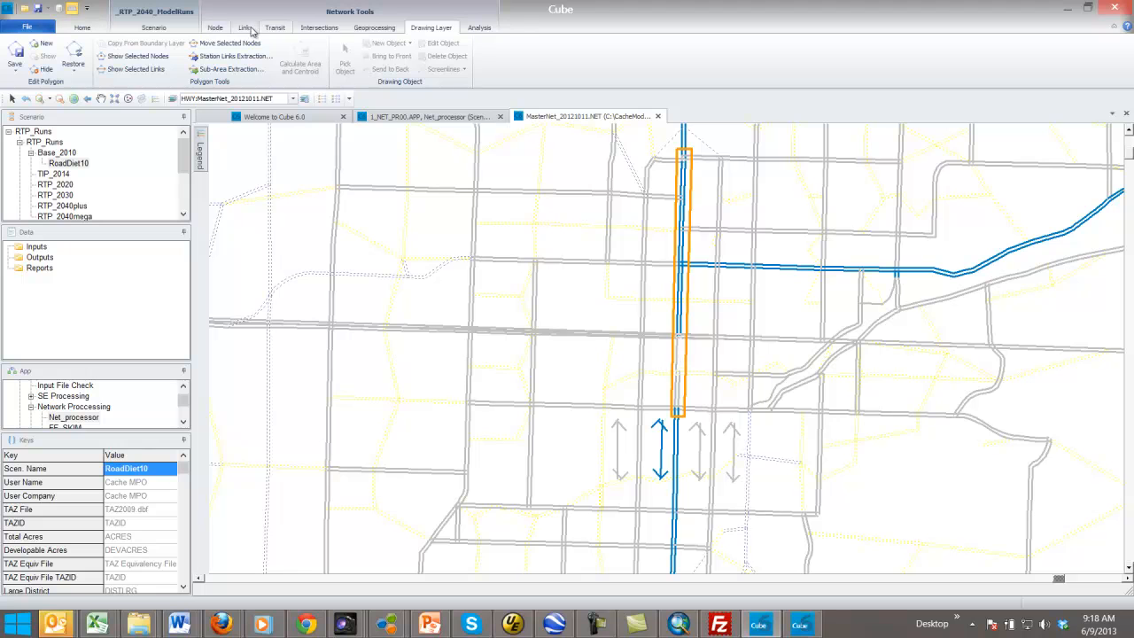
Apply the LN_DIET=LN_10 link calculation to All items inside polygon NOW with the condition FT_10 = 2
left_click(243, 28)
left_click(21, 60)
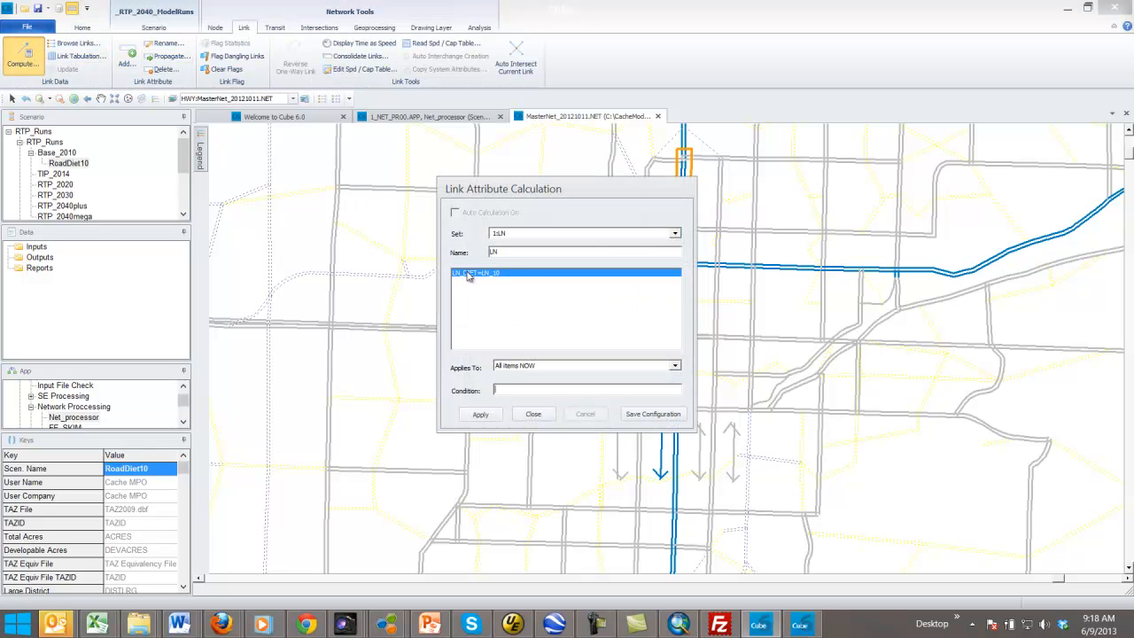
left_click(675, 367)
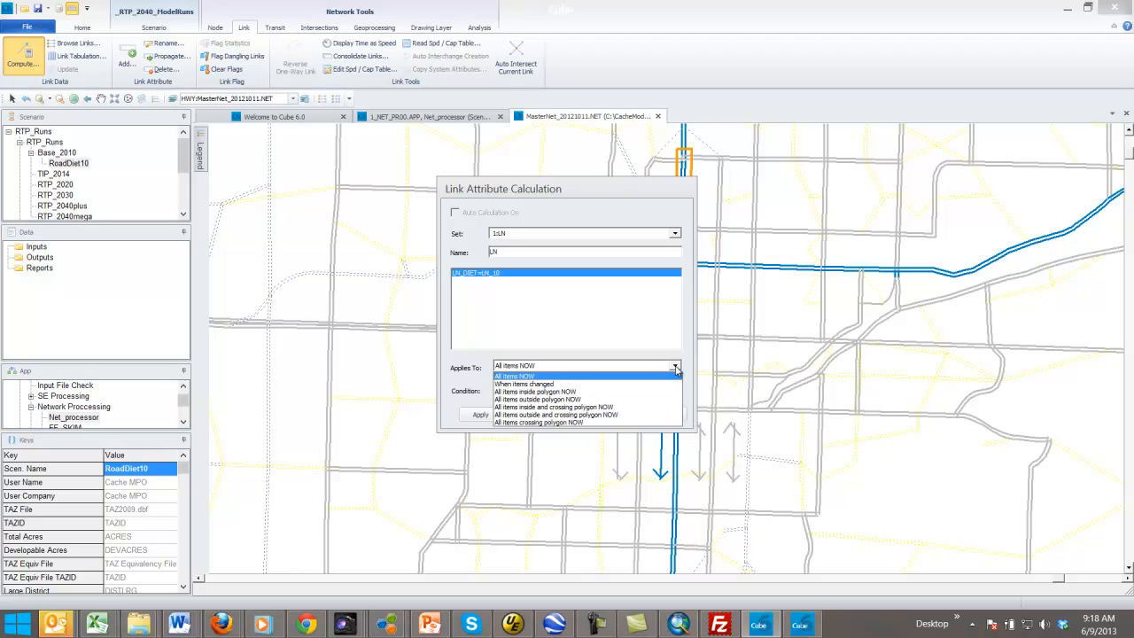
left_click(531, 392)
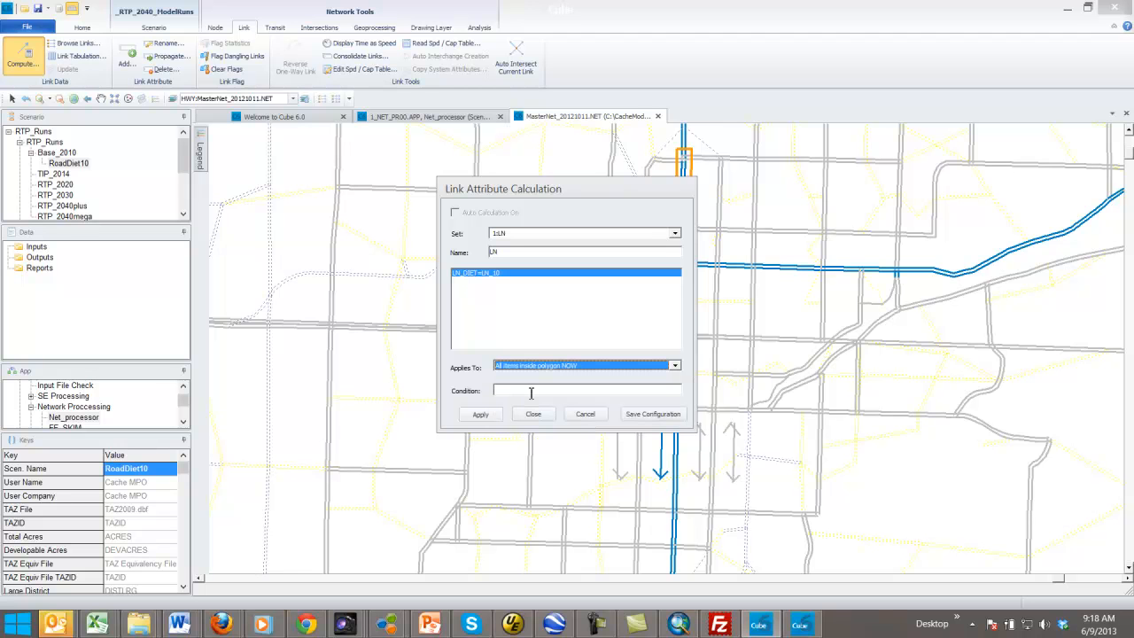
left_click(528, 389)
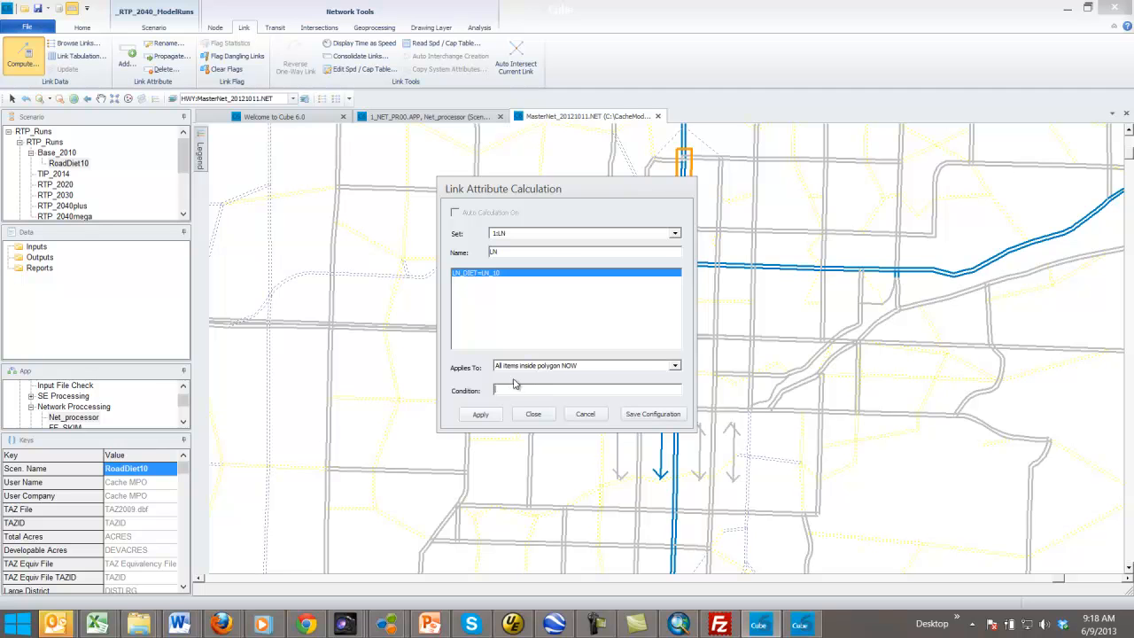
left_click_drag(592, 194, 406, 178)
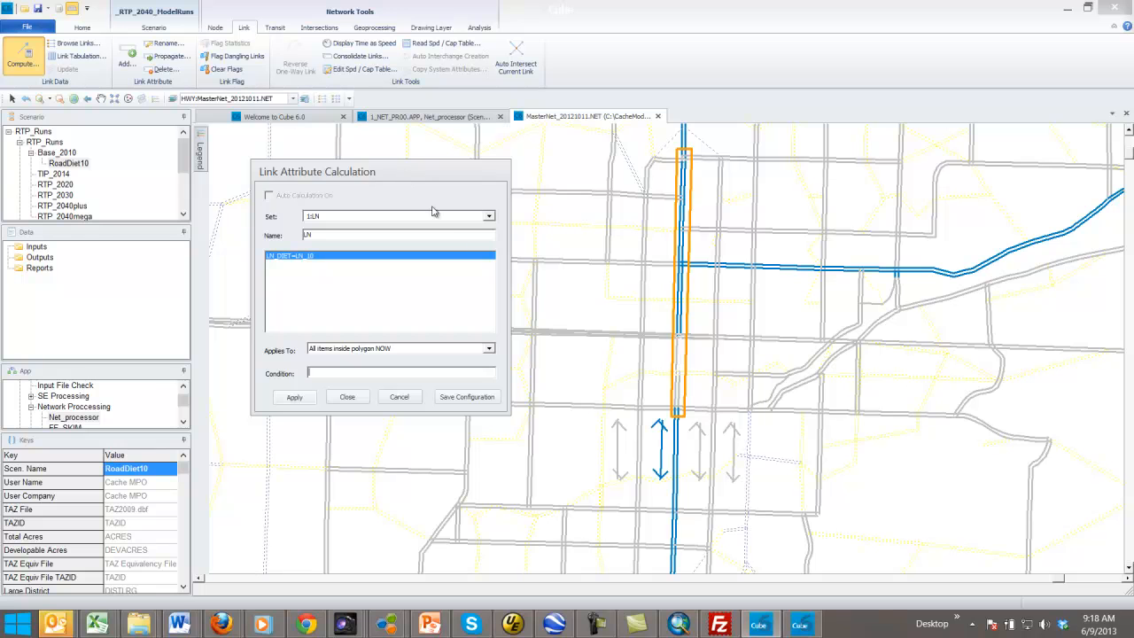
right_click(321, 379)
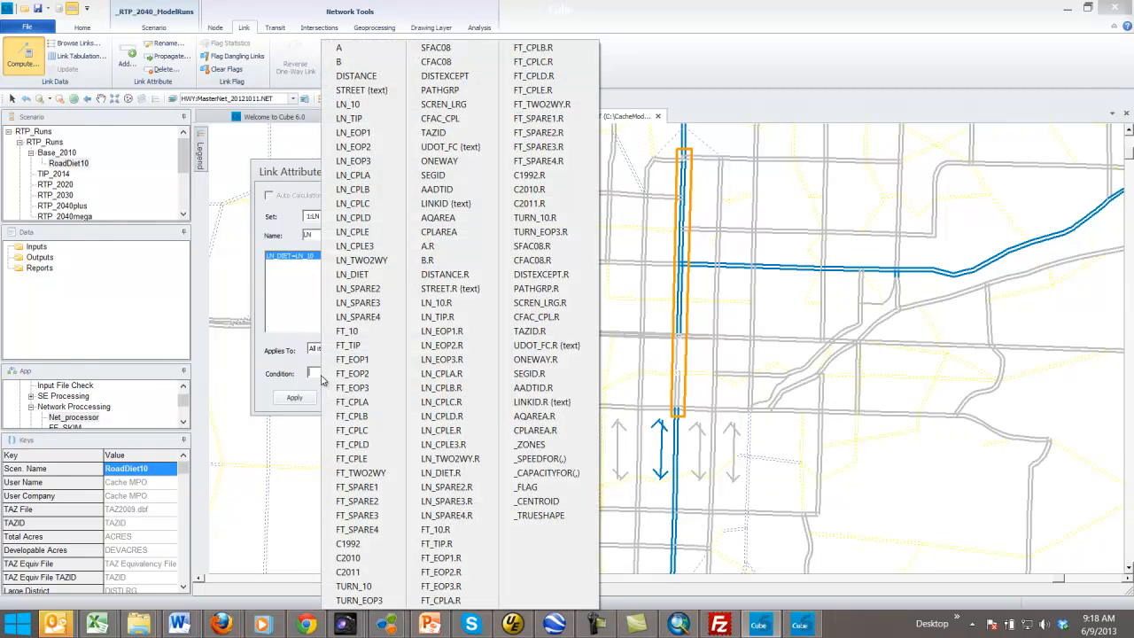
left_click(347, 333)
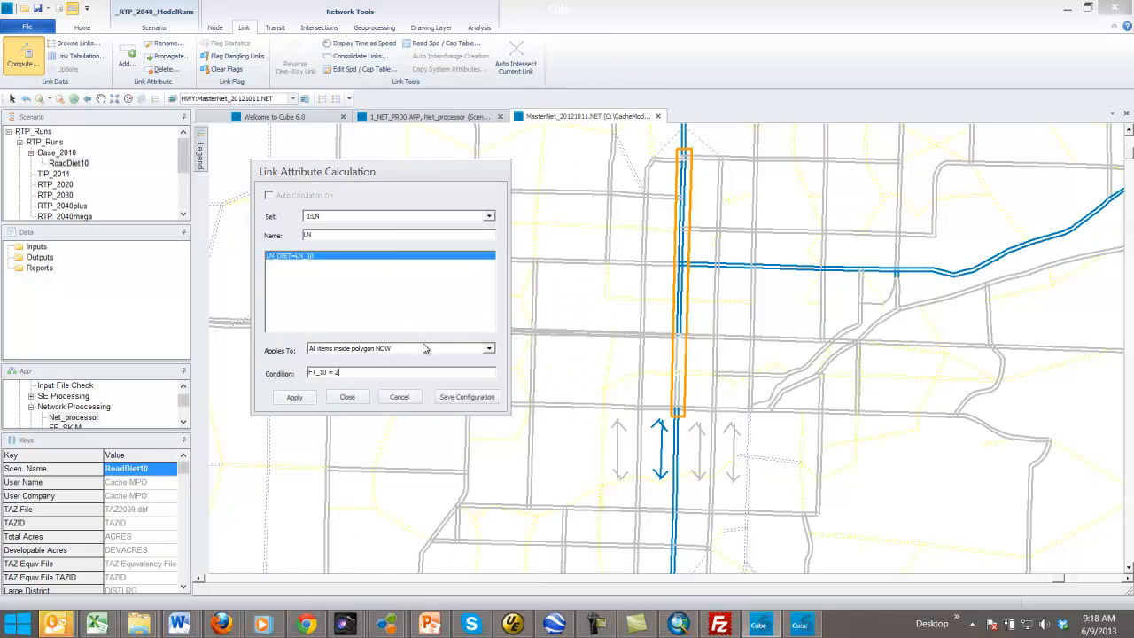
left_click(299, 398)
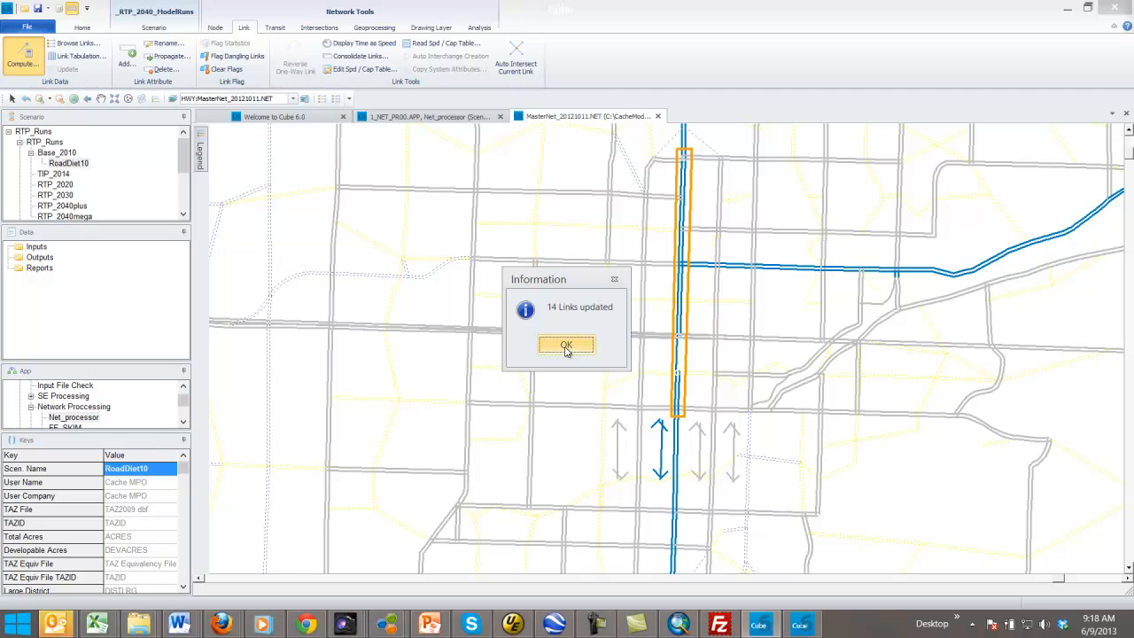
left_click(566, 346)
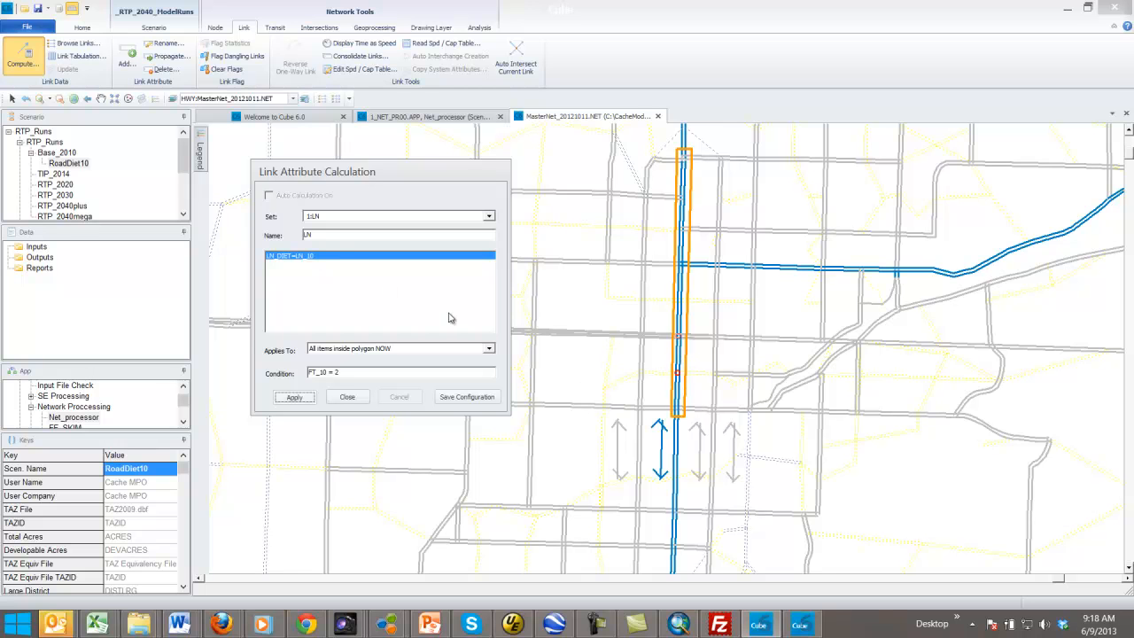
Change the link equation to LN_DIET=1, apply it to the links inside the polygon and close the calculation
right_click(322, 260)
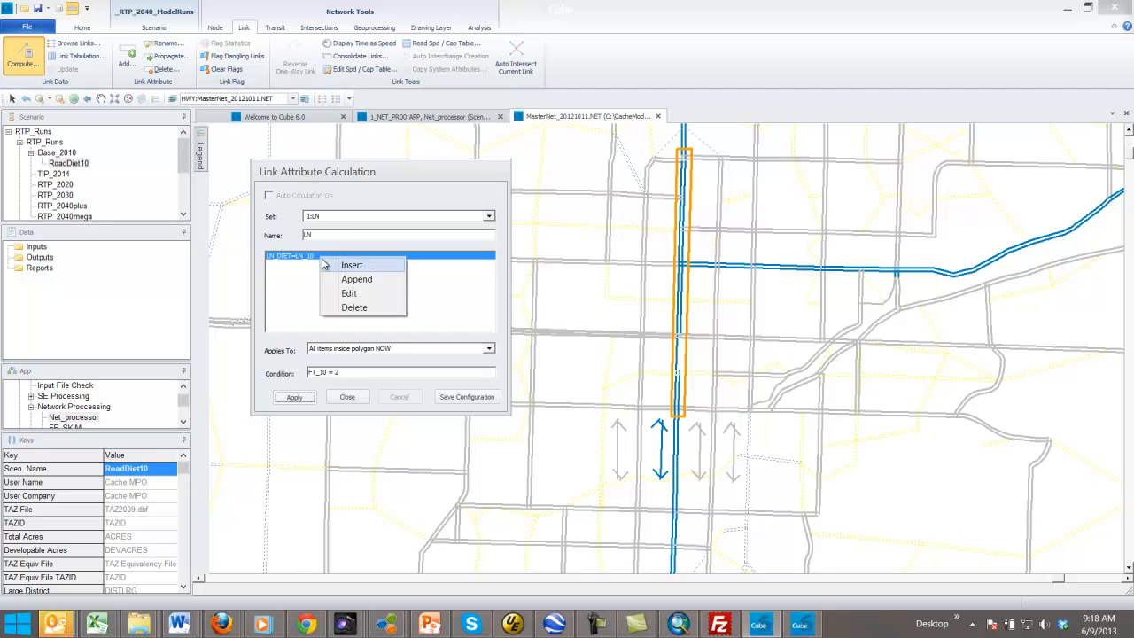
left_click(350, 295)
left_click(492, 307)
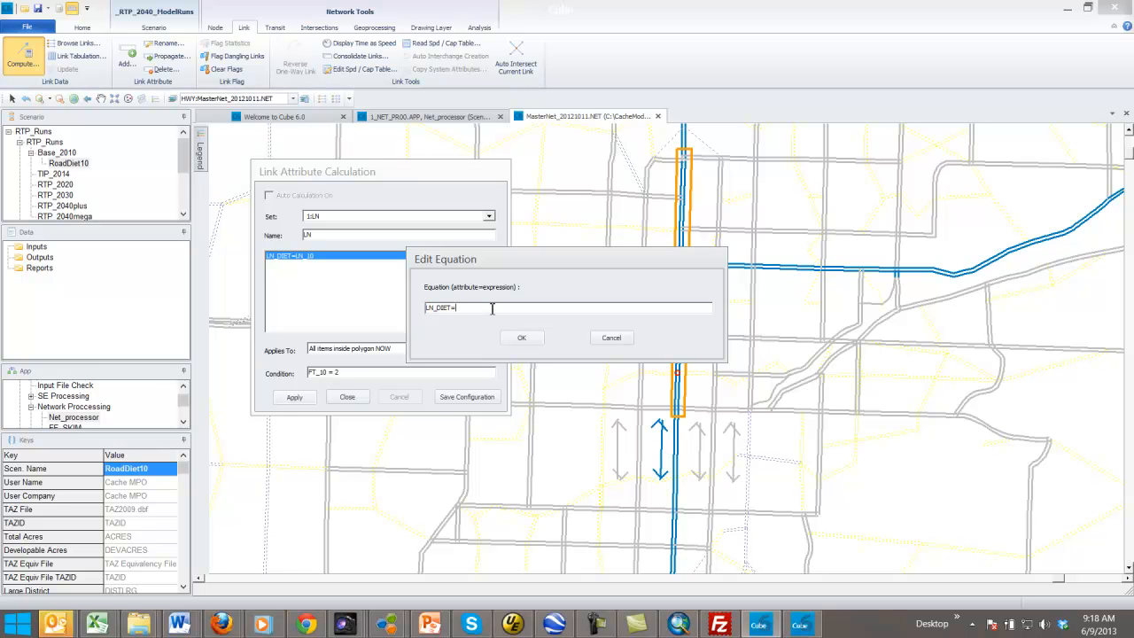
left_click(526, 341)
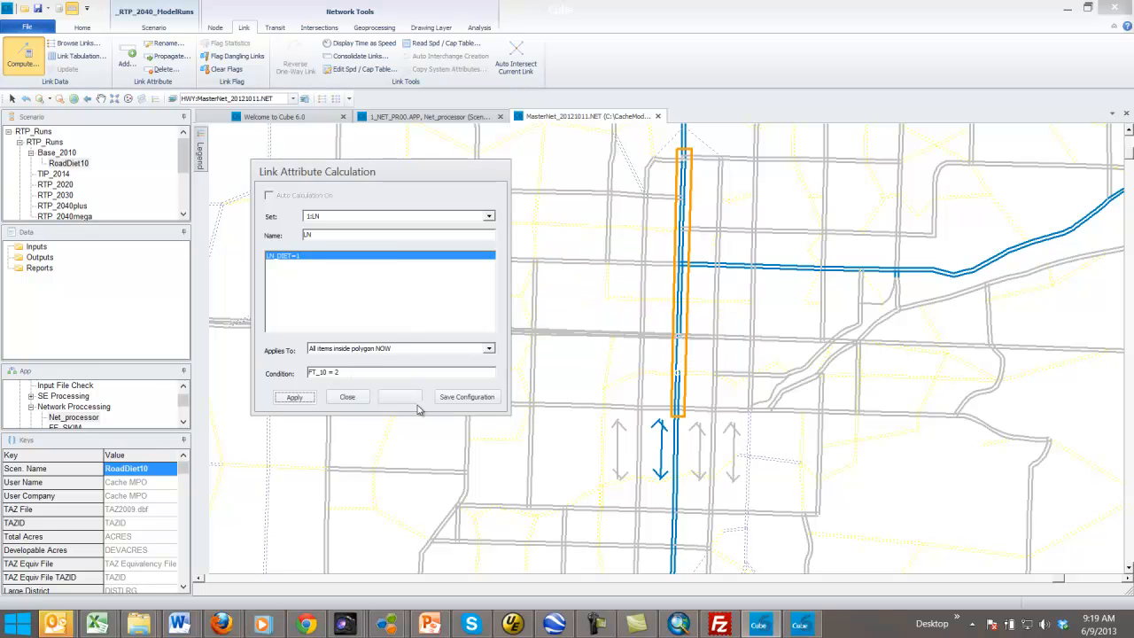
left_click(295, 397)
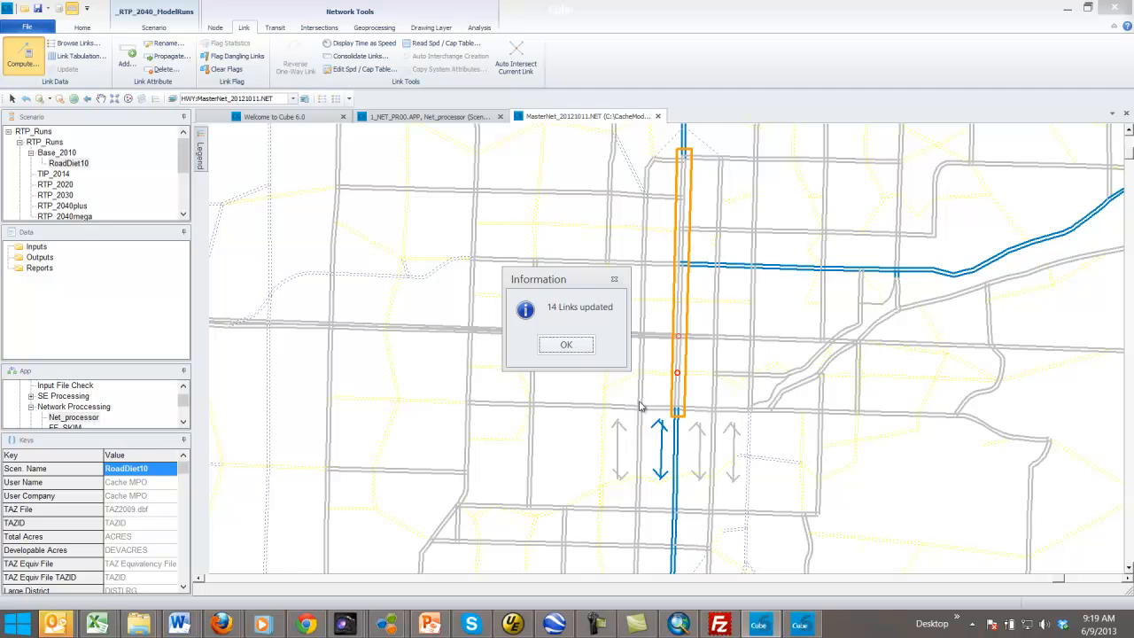
left_click(576, 347)
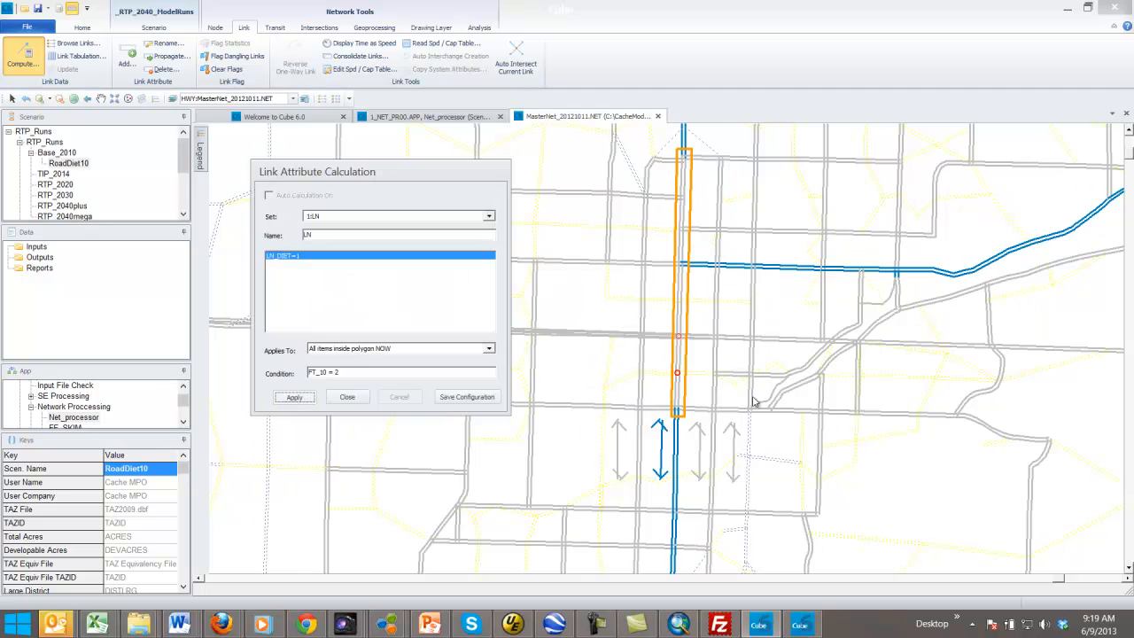
left_click(355, 401)
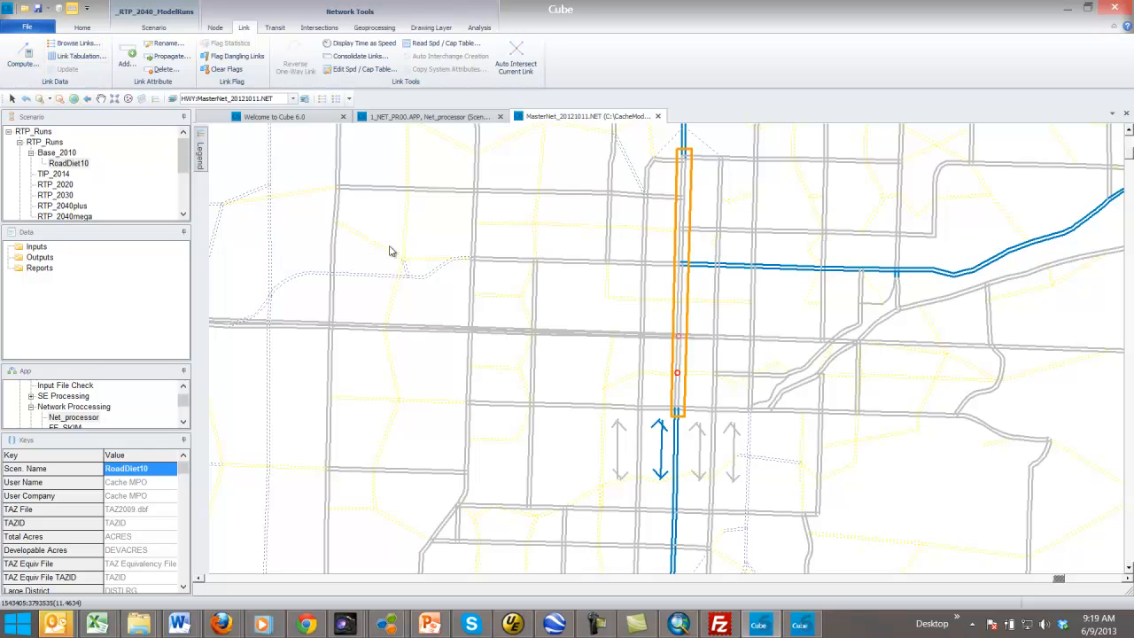
Save all open files, including the edited master network
left_click(32, 27)
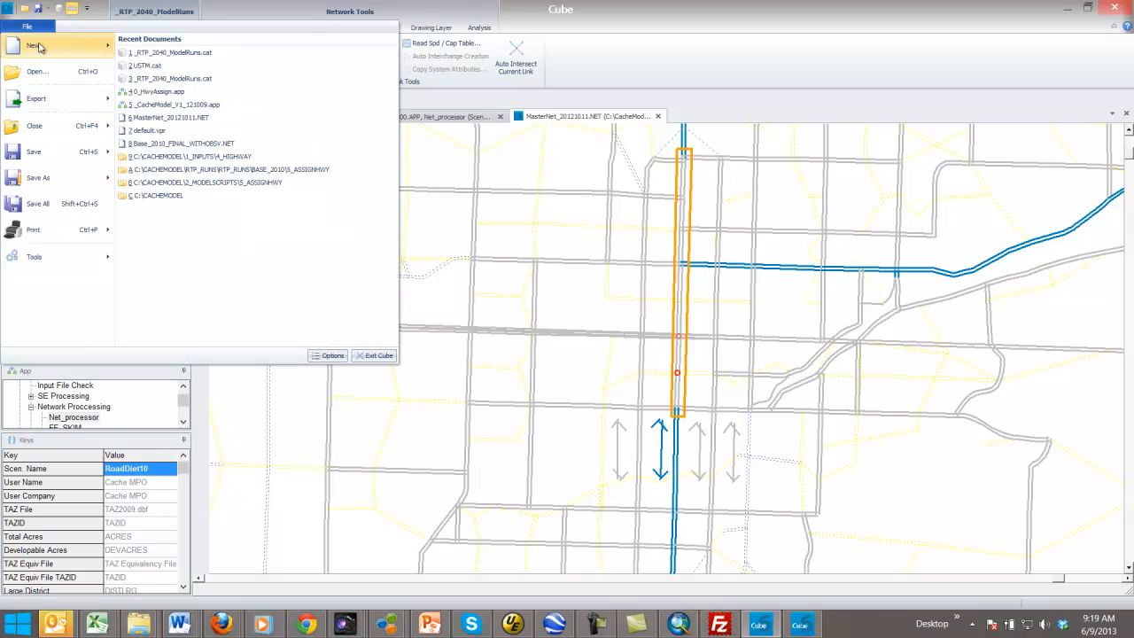
mouse_move(49, 182)
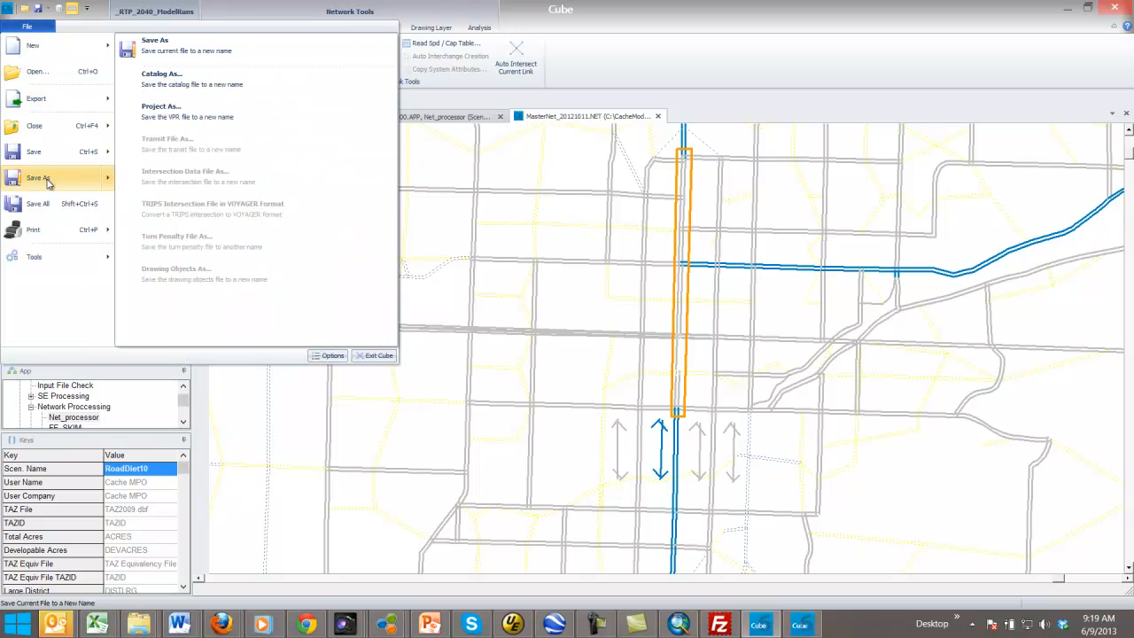
mouse_move(39, 157)
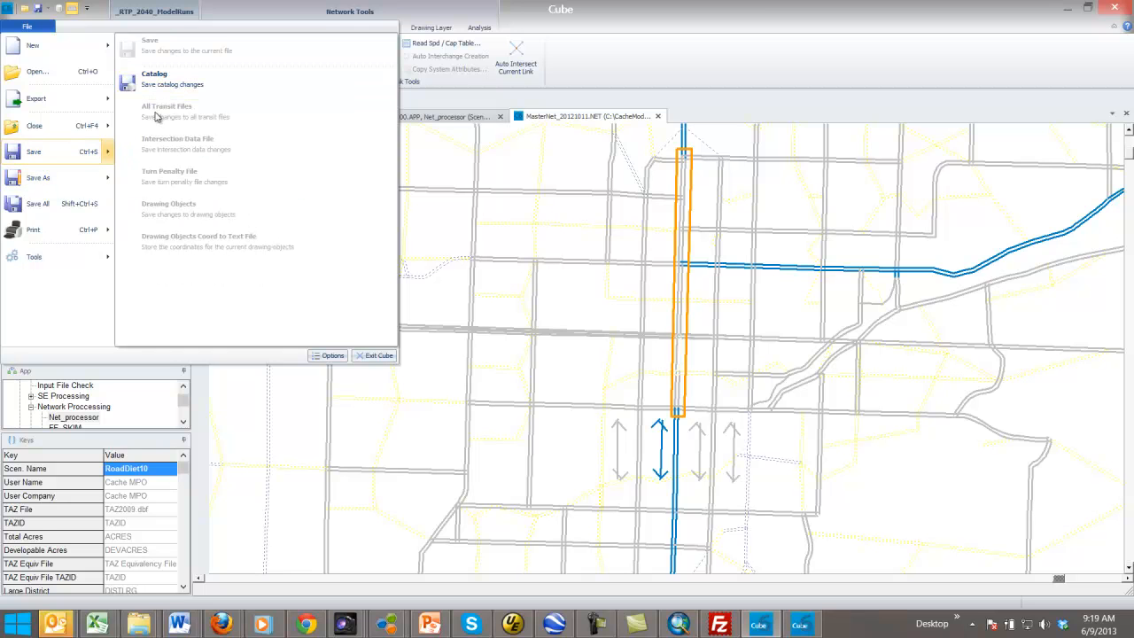
left_click(37, 209)
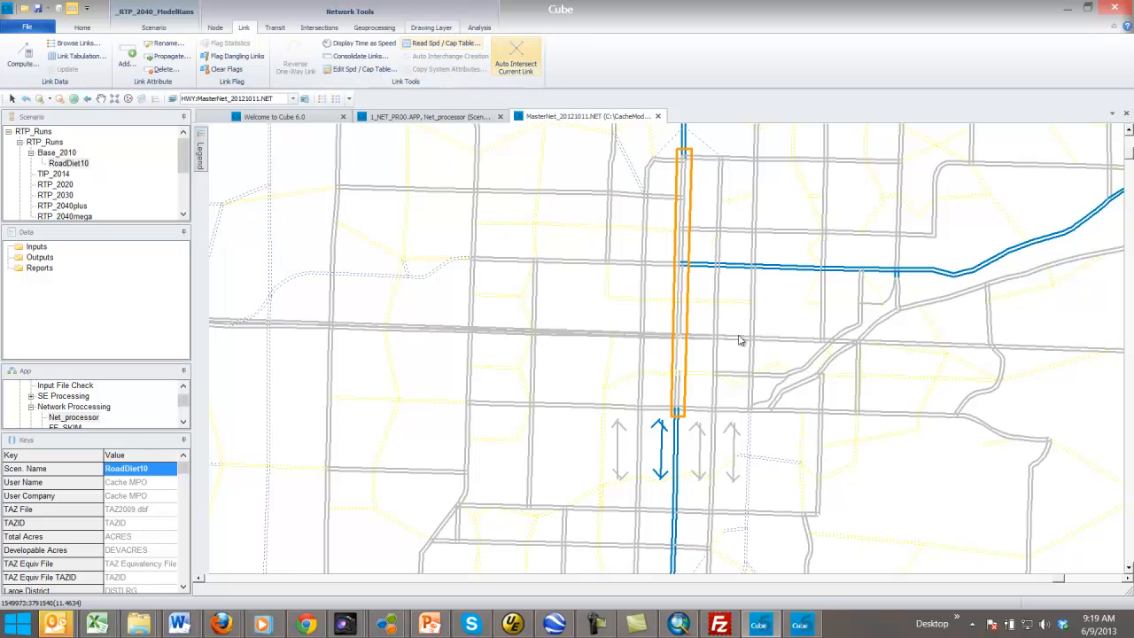
Hide the polygon drawn around the SR-91 corridor in the master network
left_click(434, 28)
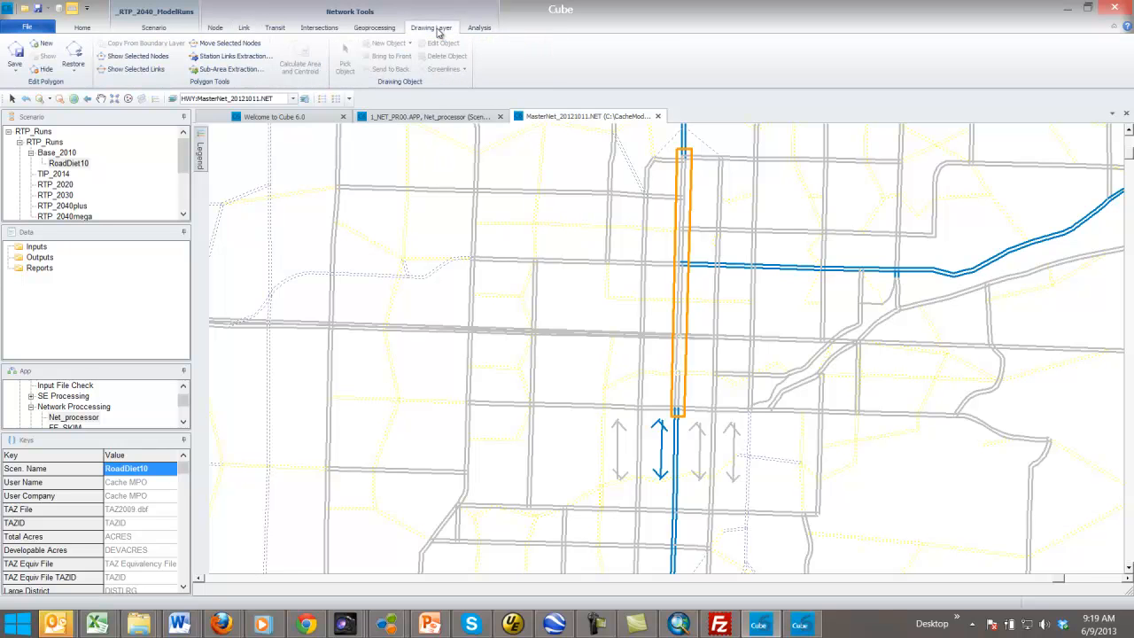
left_click(43, 71)
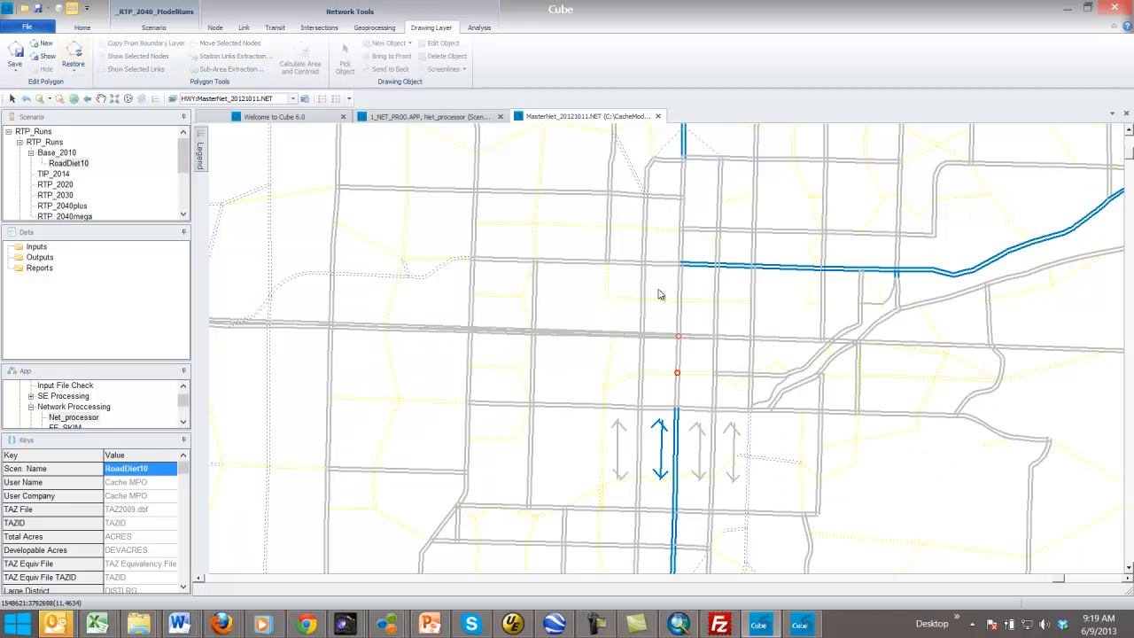
scroll(658, 293, "down", 3)
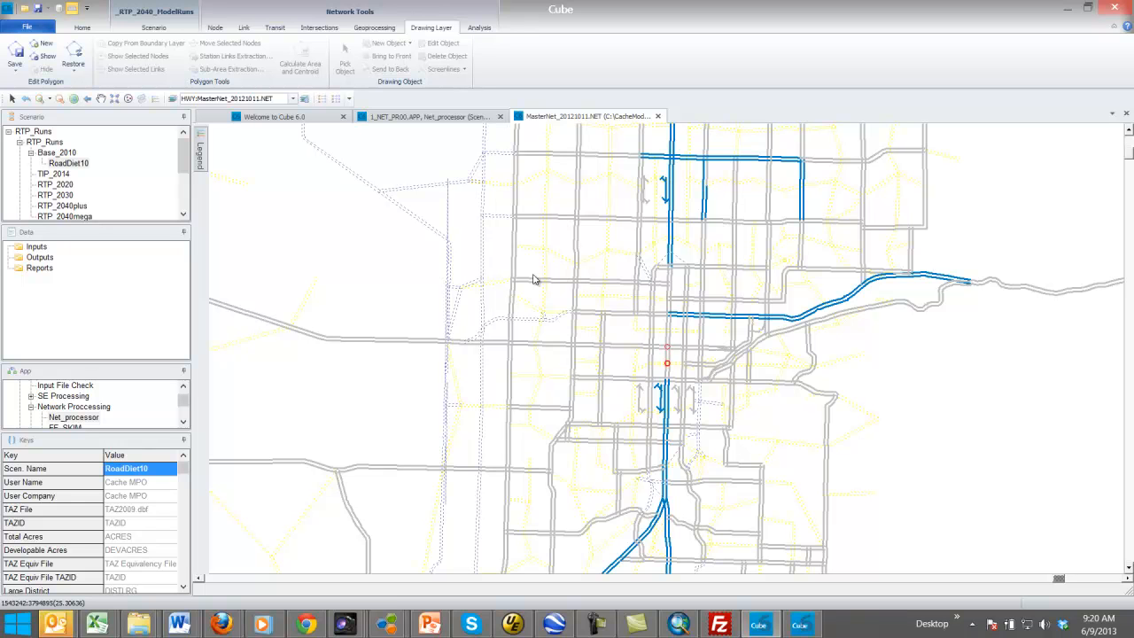
Open the RoadDiet10 scenario, set its Lane Field to LN_DIET, save the scenario and run it
left_click(596, 624)
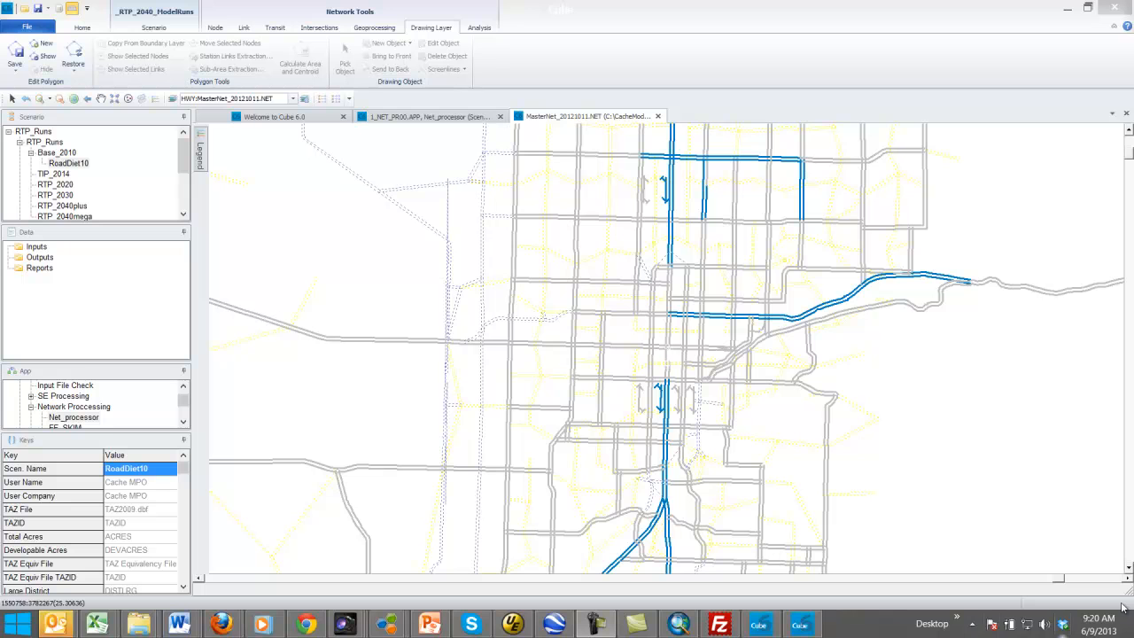
left_click(69, 166)
double_click(70, 168)
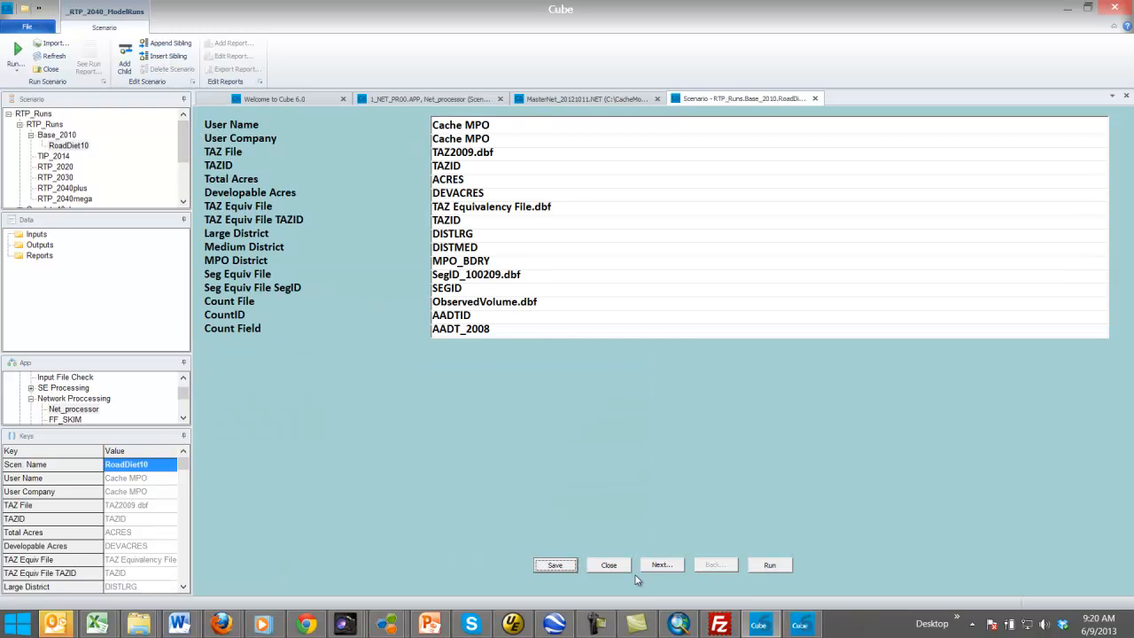
left_click(673, 567)
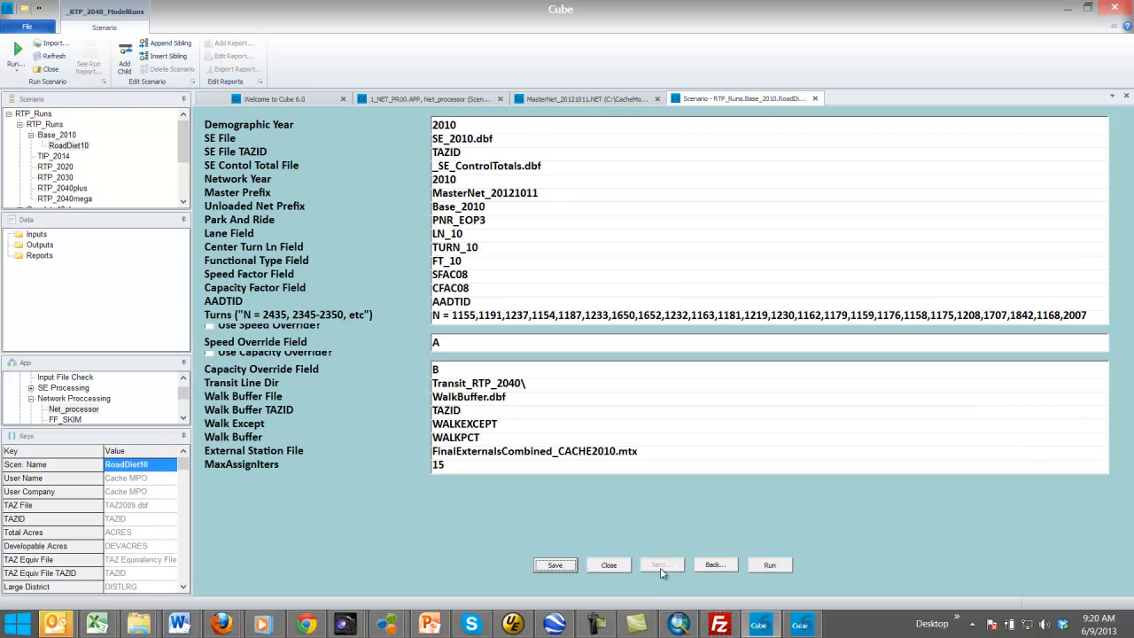
left_click(479, 234)
left_click(571, 568)
left_click(776, 569)
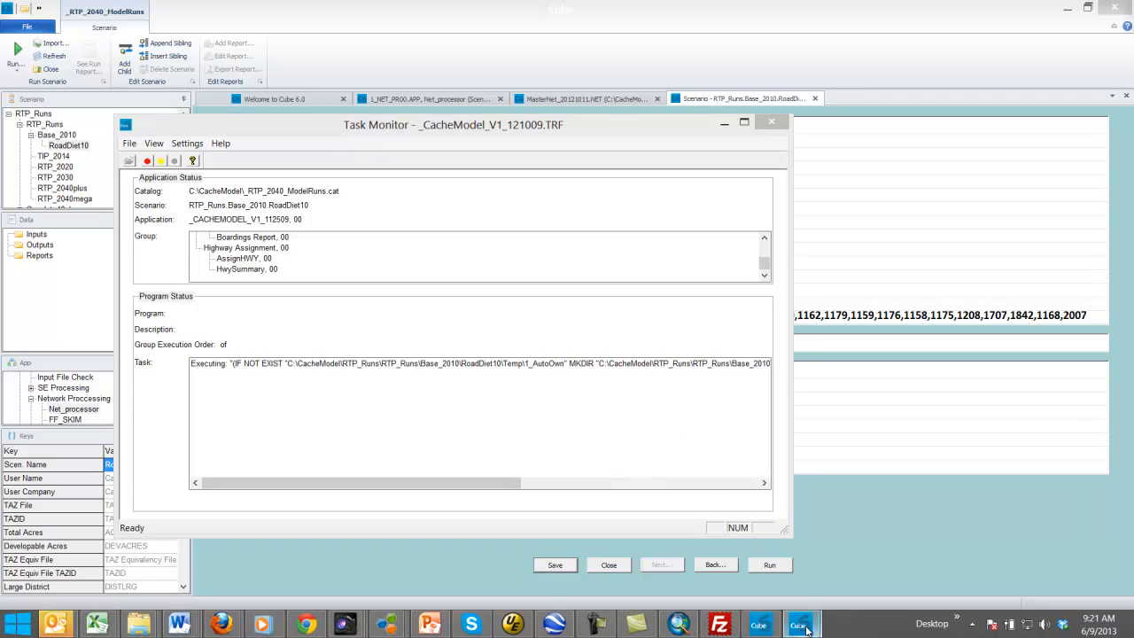
Check the running model tasks, dismiss the Base_2010 run result and close the RoadDiet10 scenario page
mouse_move(800, 625)
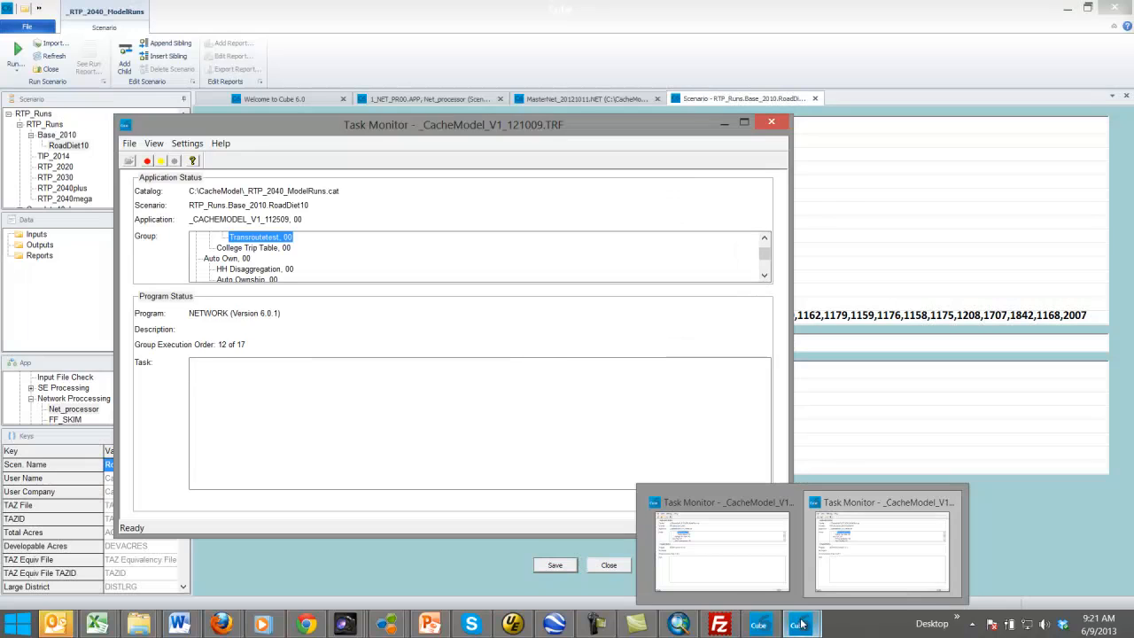
left_click(728, 565)
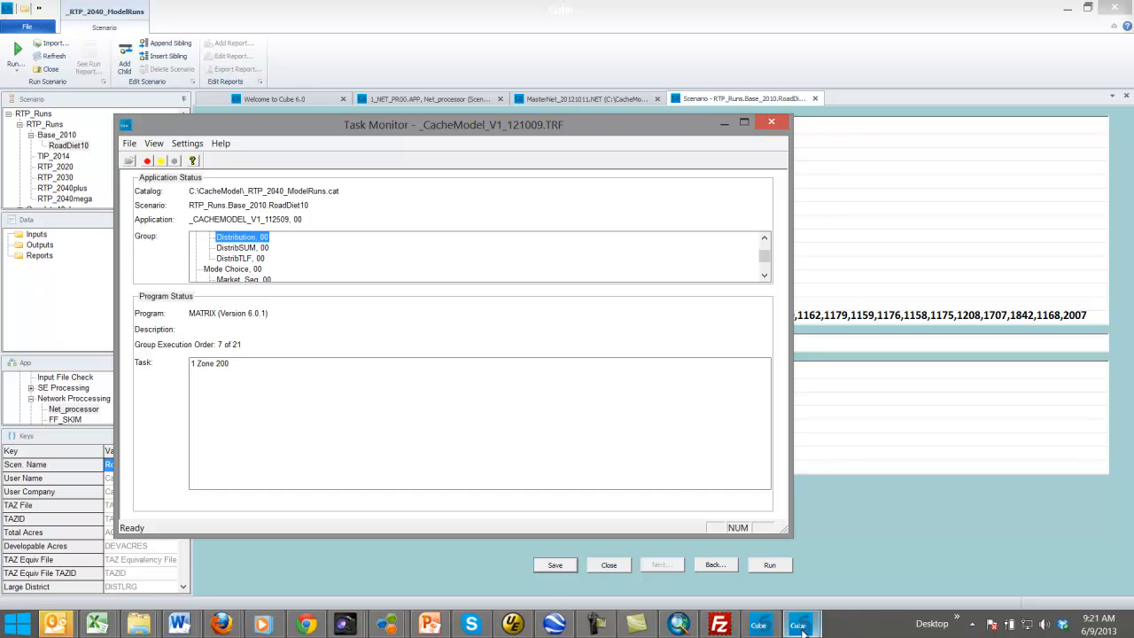
left_click(734, 558)
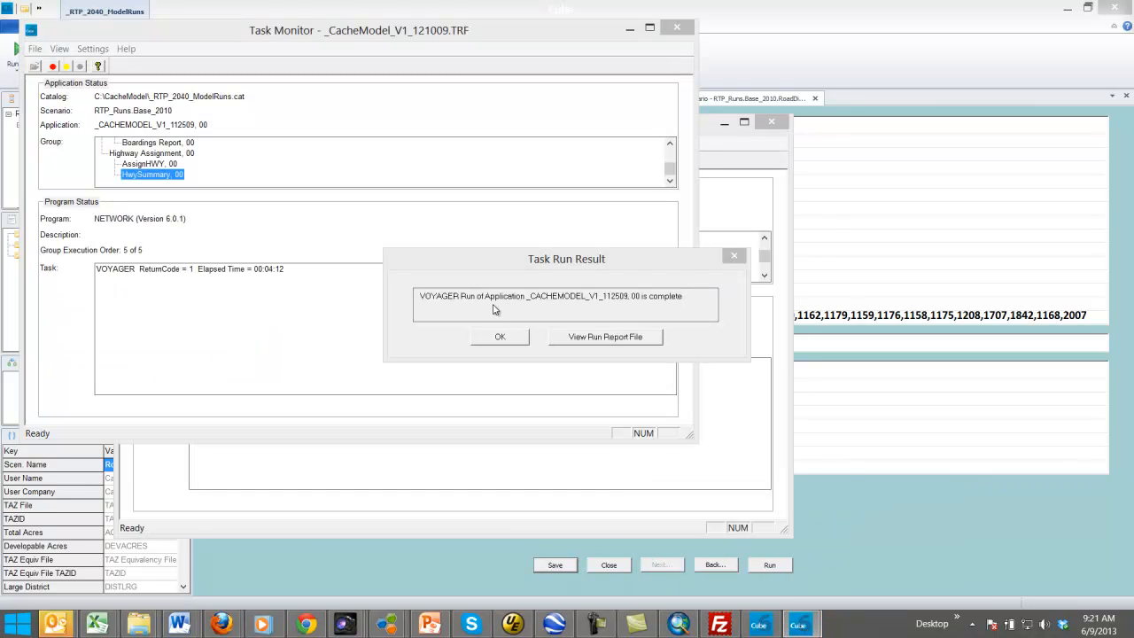
left_click(500, 338)
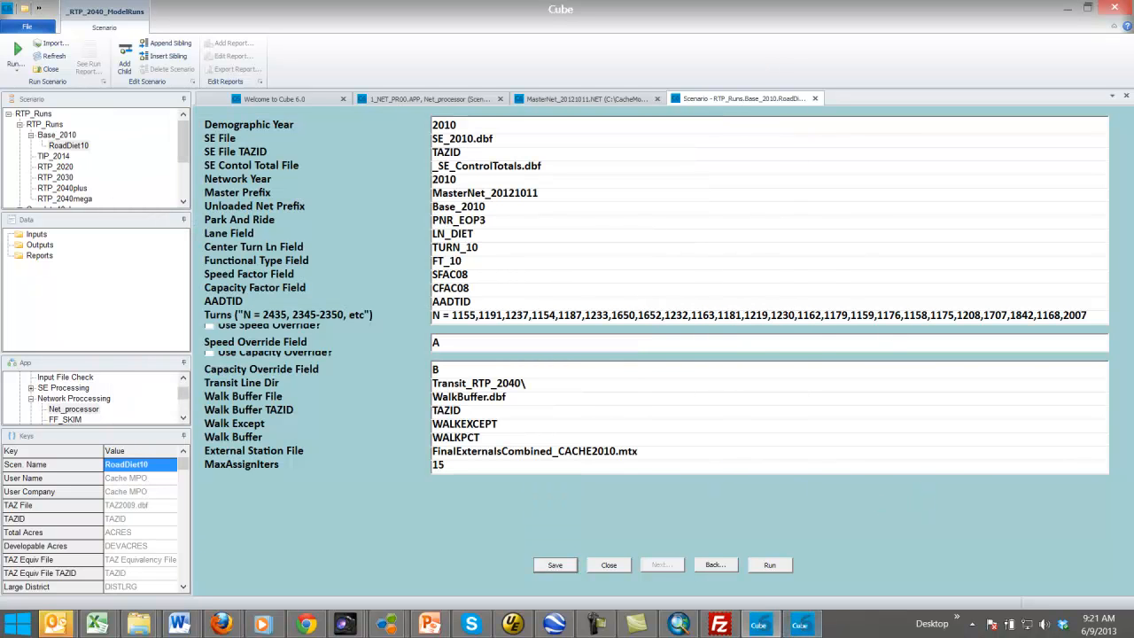
left_click(815, 98)
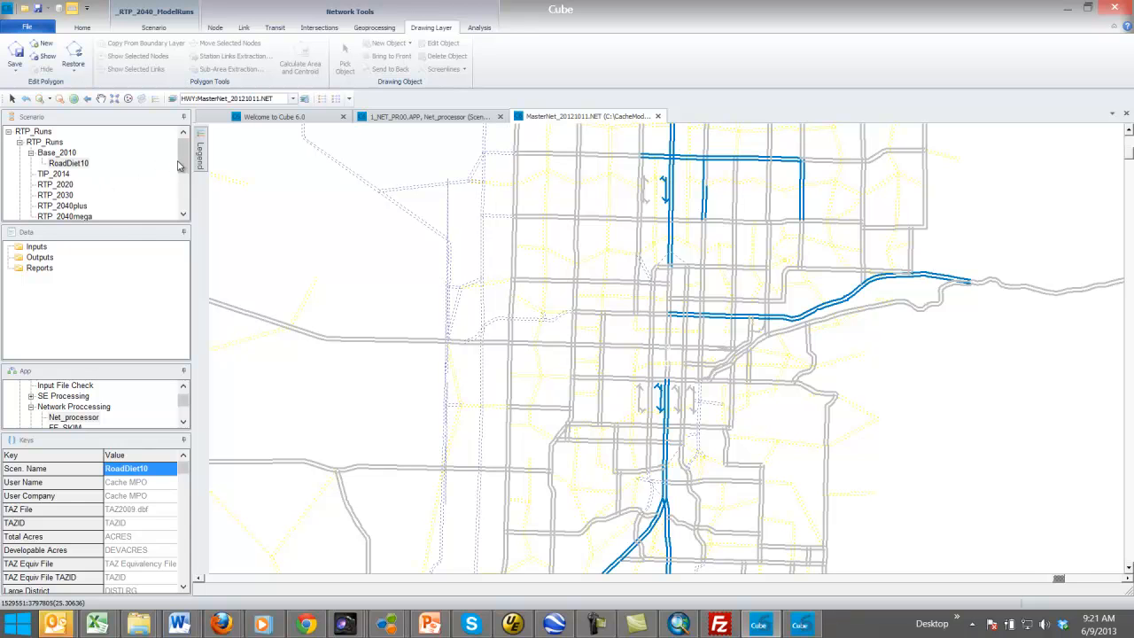
Select the Base_2010 scenario, enlarge the application tree and open the top-level _CACHEMODEL_V1_112509 application
left_click(68, 154)
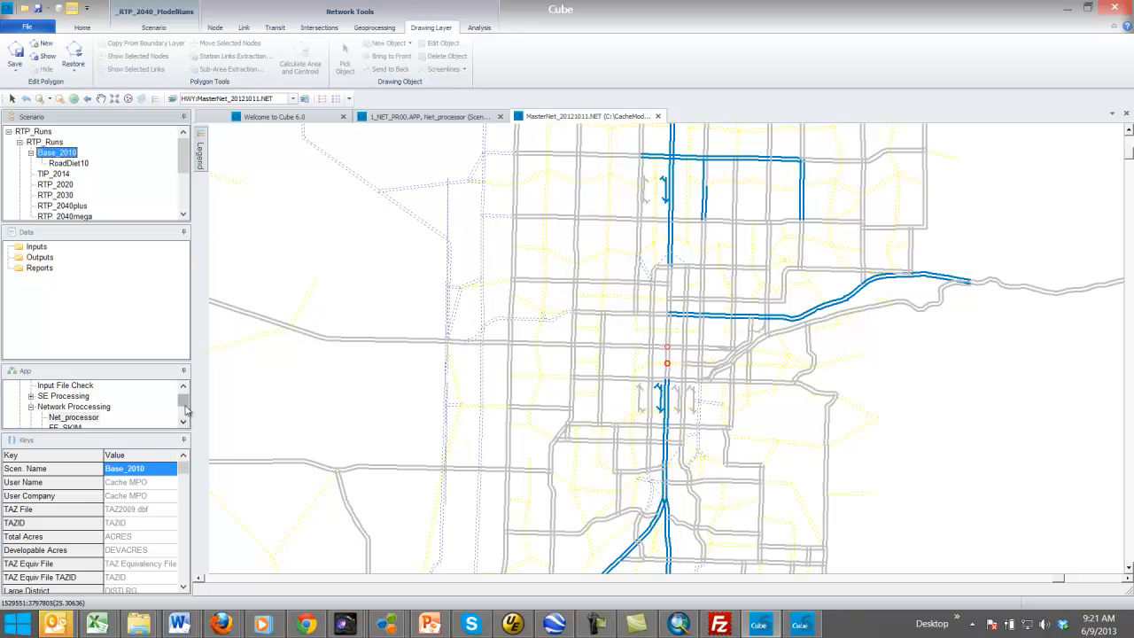
left_click(140, 342)
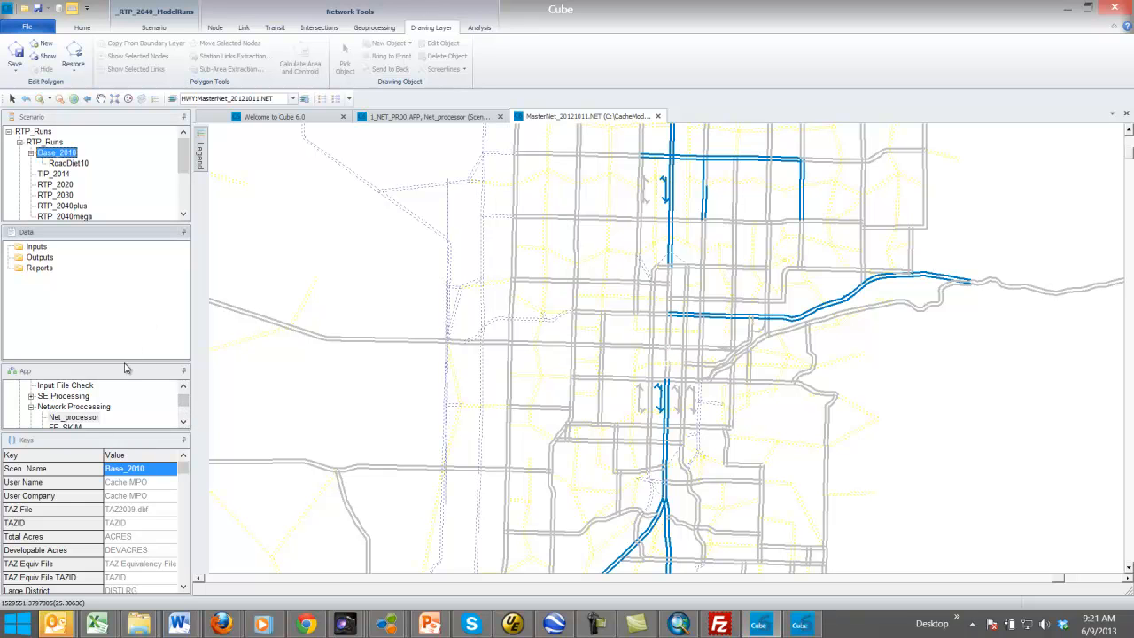
left_click_drag(131, 315, 131, 315)
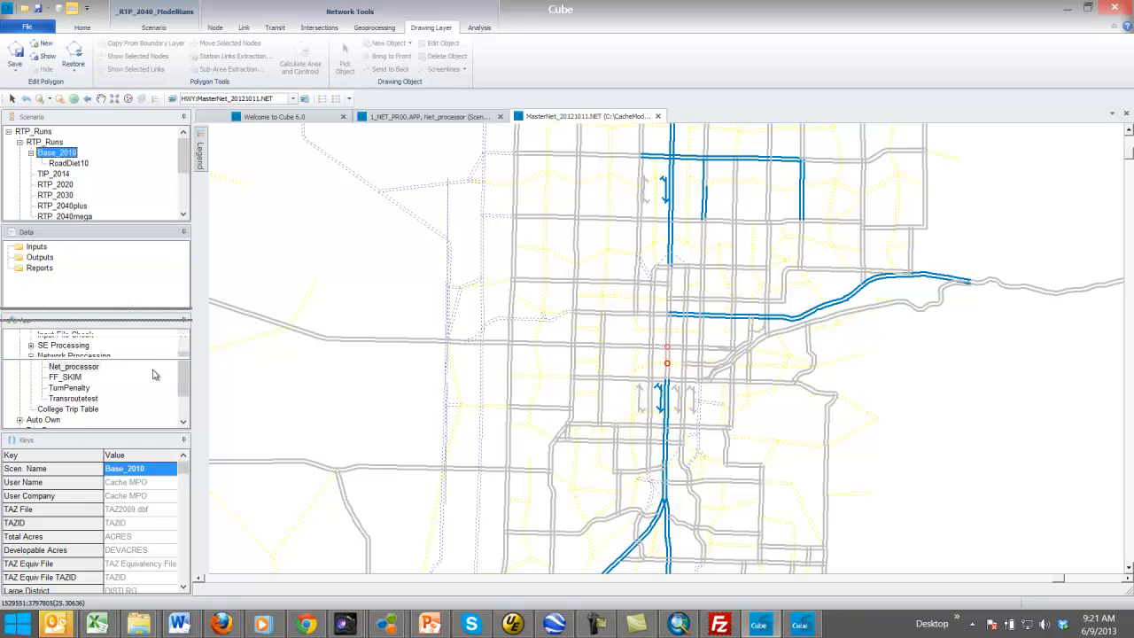
left_click_drag(185, 380, 200, 345)
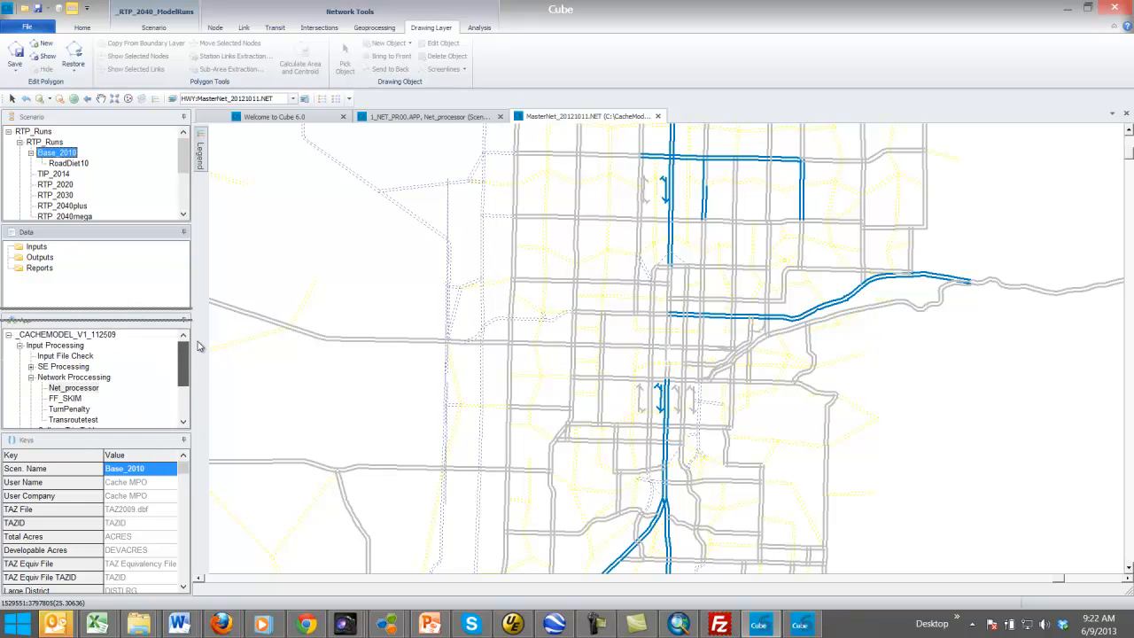
double_click(58, 337)
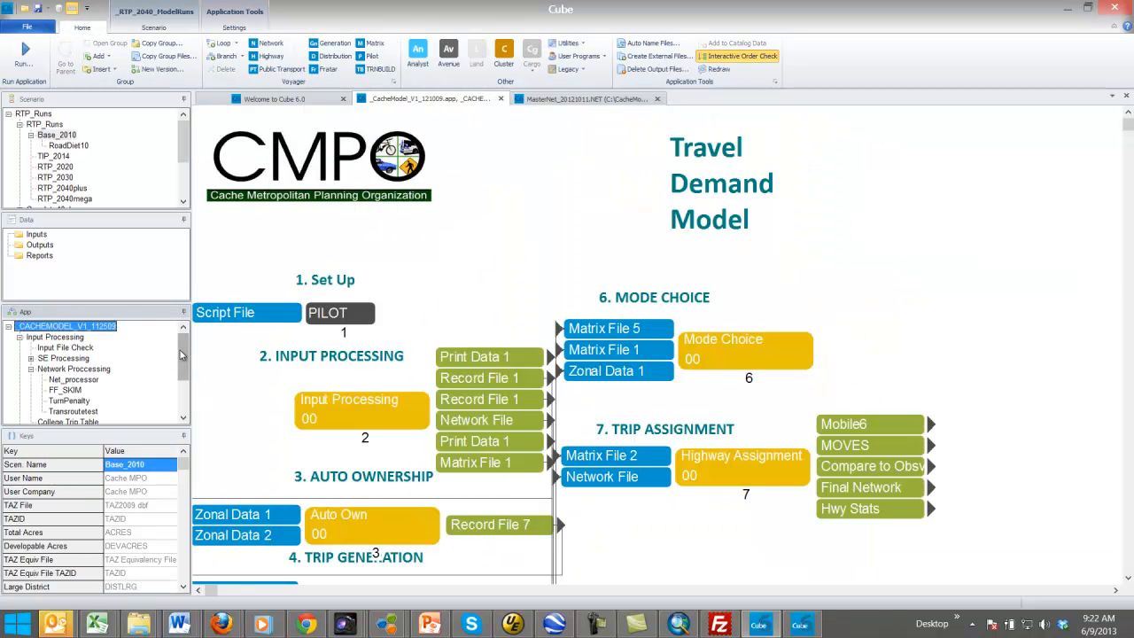
Expand Highway Assignment in the application tree and open the HwySummary application
left_click_drag(186, 360, 183, 388)
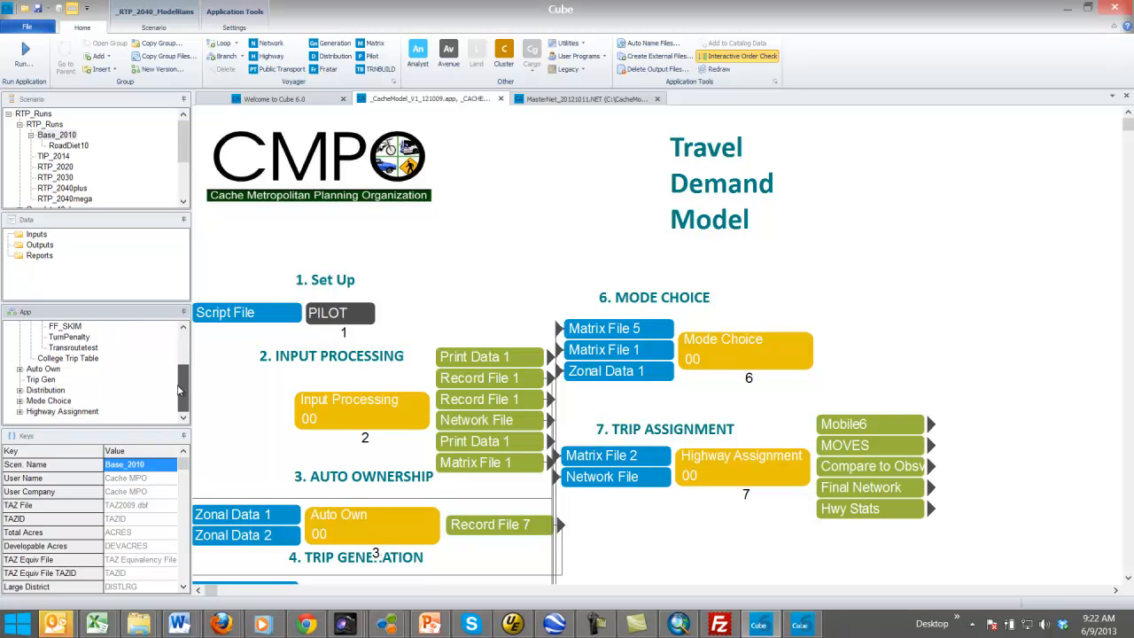
left_click(19, 412)
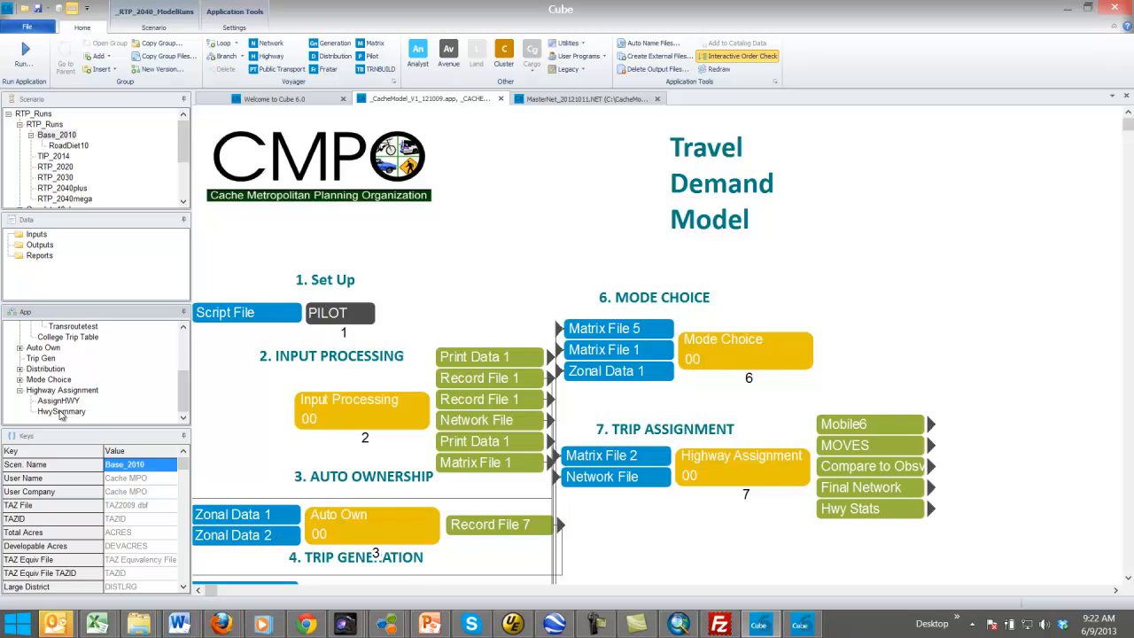
double_click(60, 412)
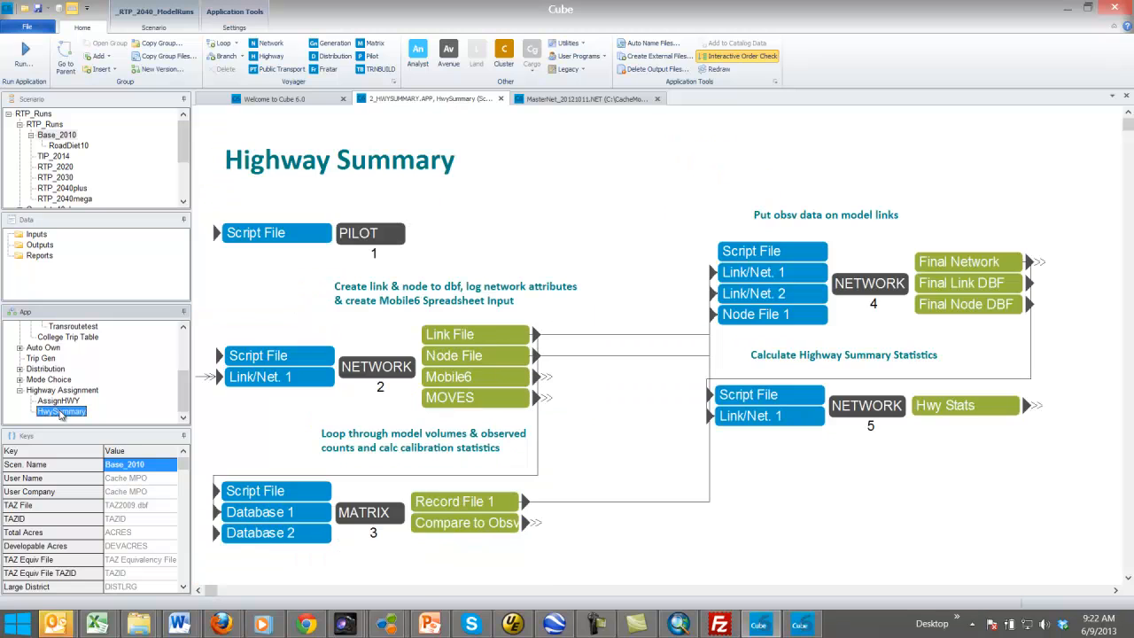
Open the Final Network output of the Highway Summary for Base_2010 and dismiss the missing-layer error
left_click(946, 264)
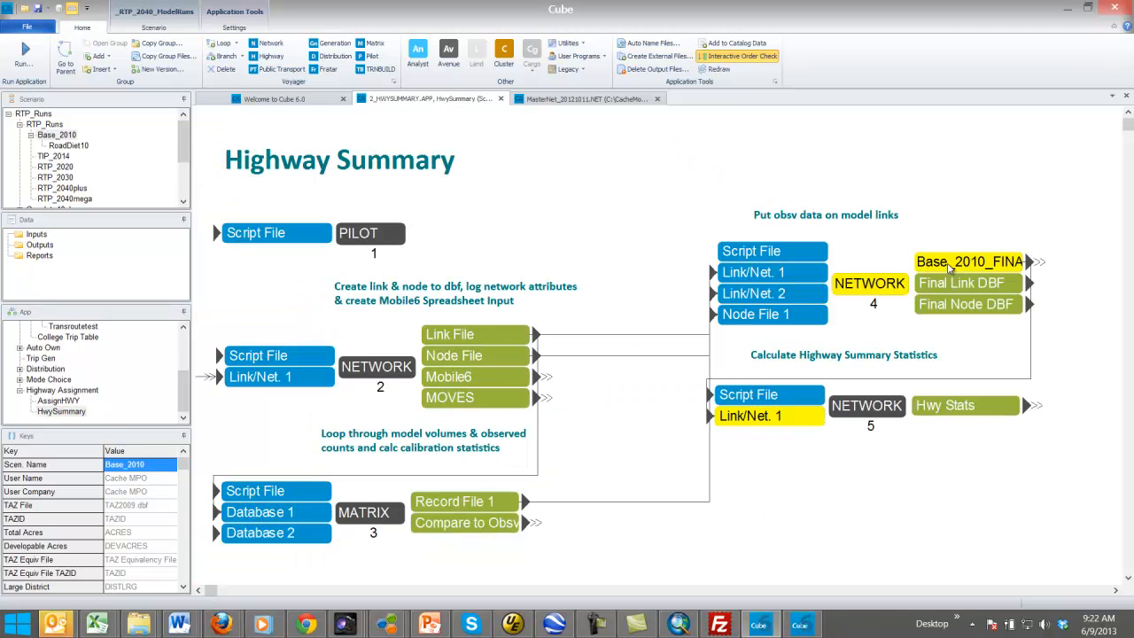
double_click(950, 268)
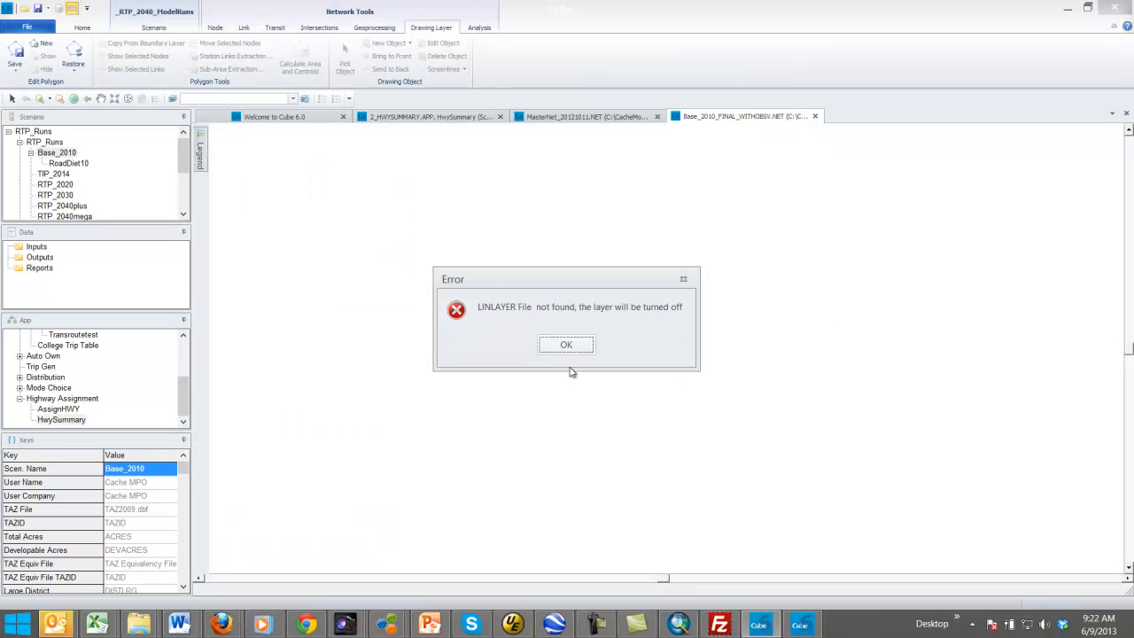
left_click(571, 350)
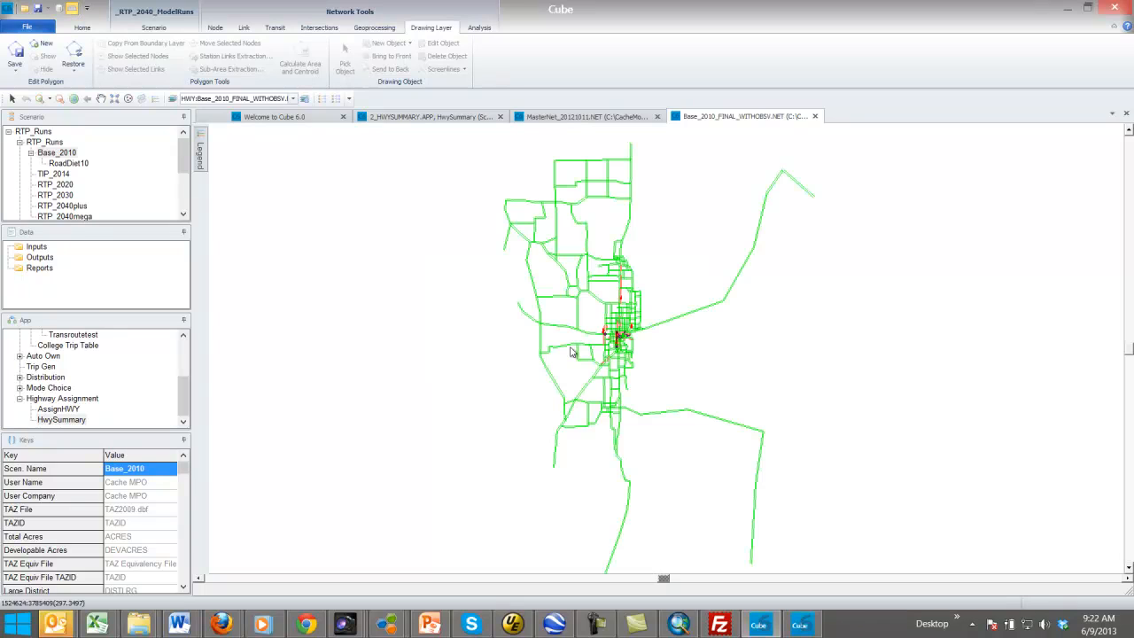
Open the attributes of the SR-91 link between nodes 1169 and 1168 in the Base_2010 final network
left_click(39, 101)
left_click(629, 362)
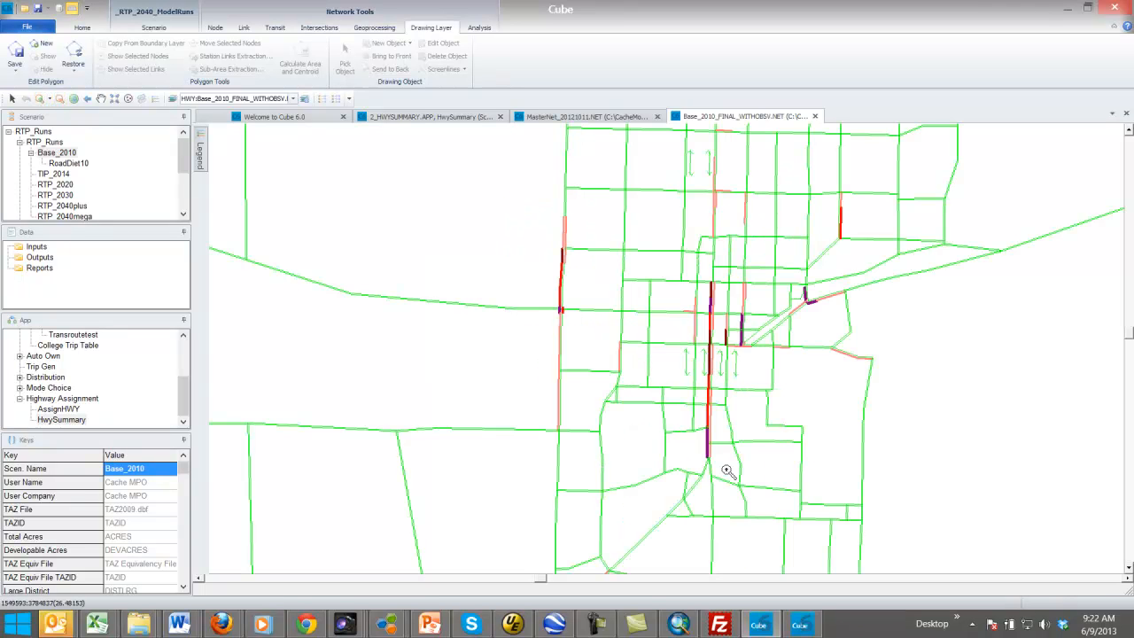
left_click(700, 410)
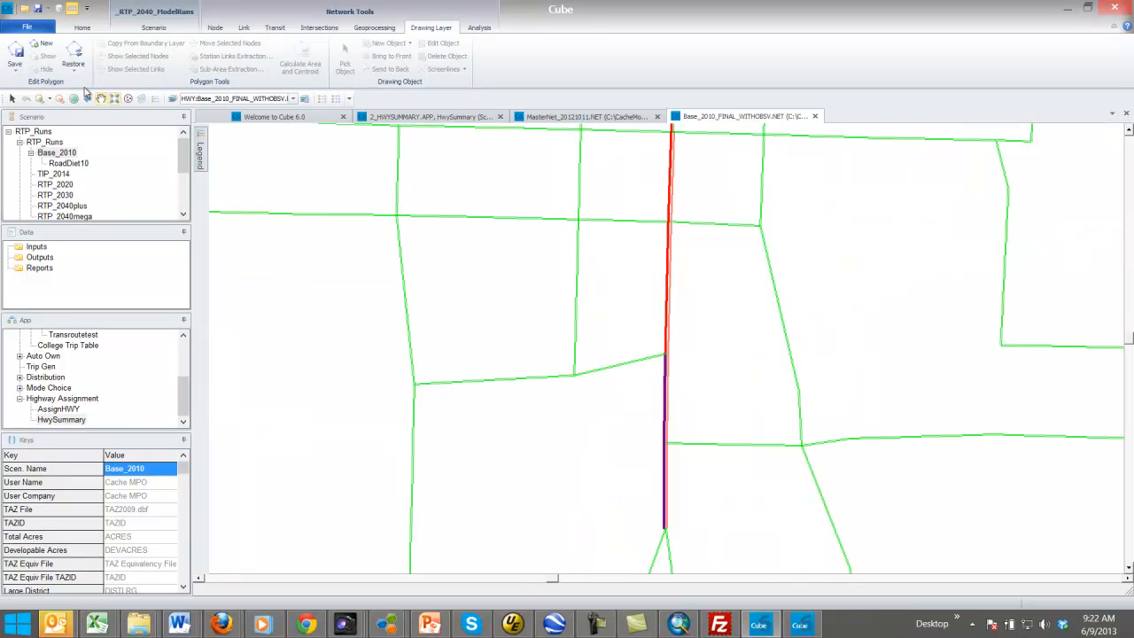
left_click(12, 99)
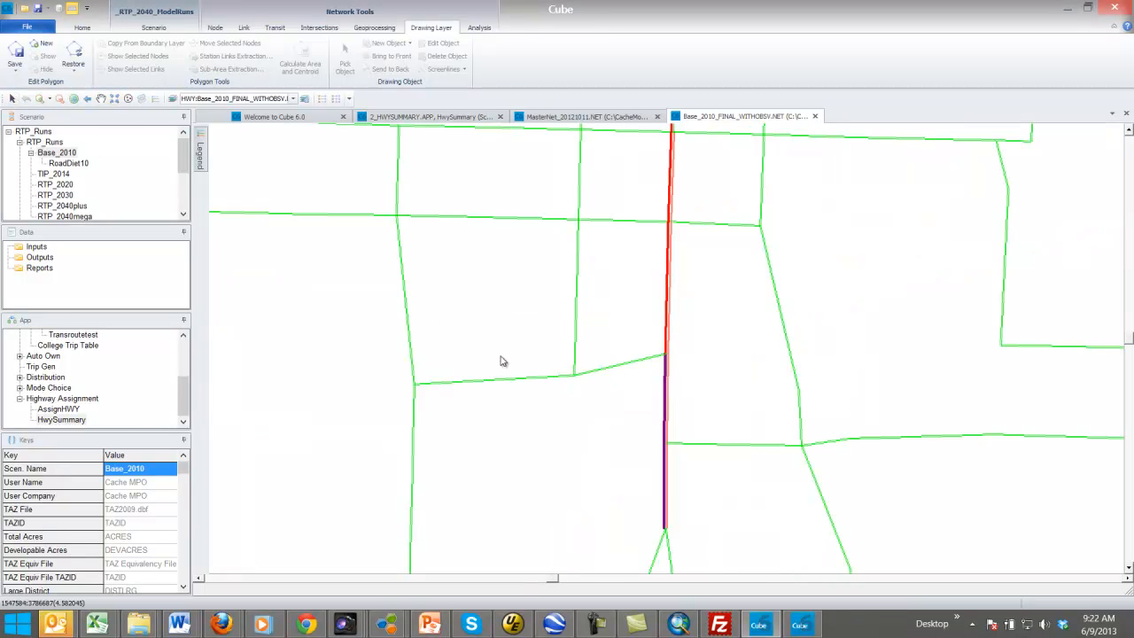
left_click(667, 480)
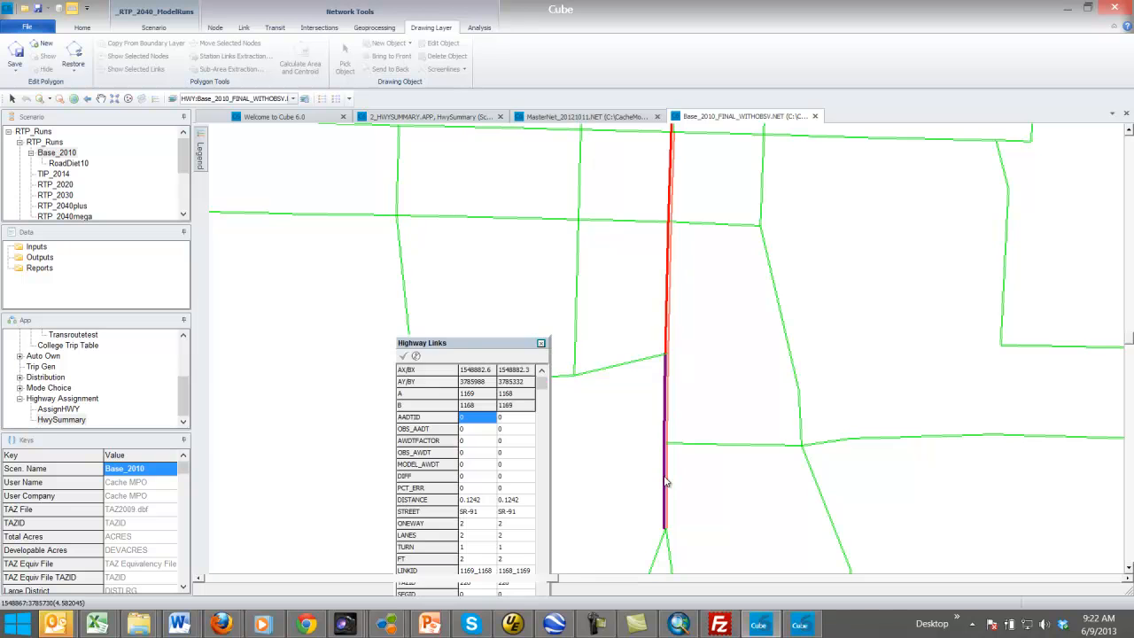
Examine the link's C1992 and C2011 counts and its modelled volumes in the Highway Links attributes
left_click_drag(480, 346, 392, 136)
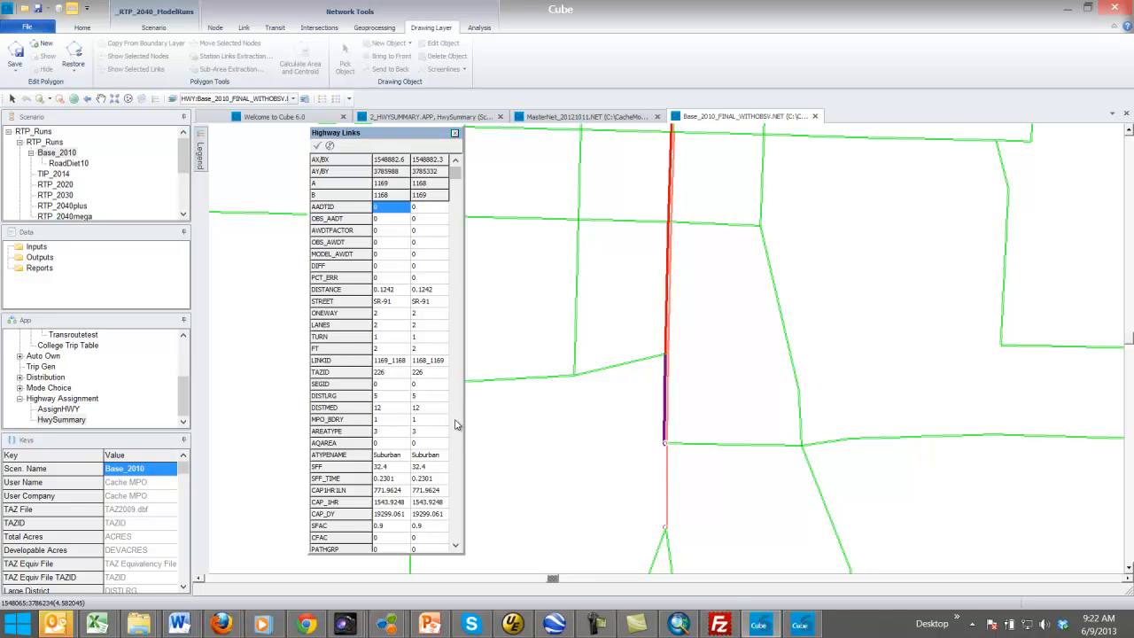
scroll(456, 424, "down", 9)
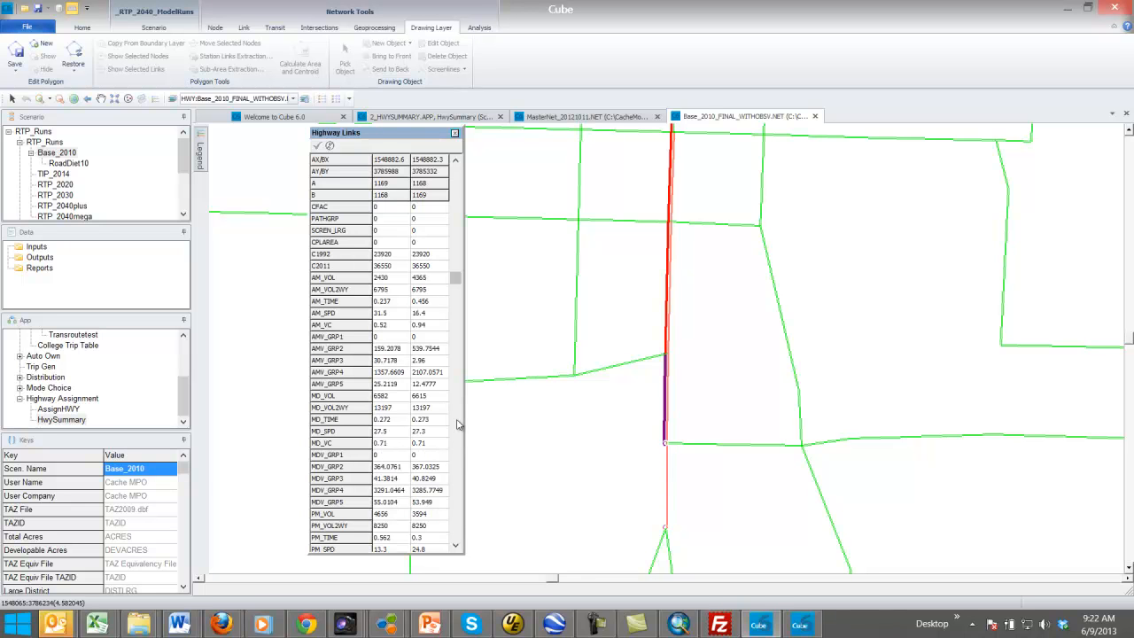
left_click(386, 255)
left_click(383, 268)
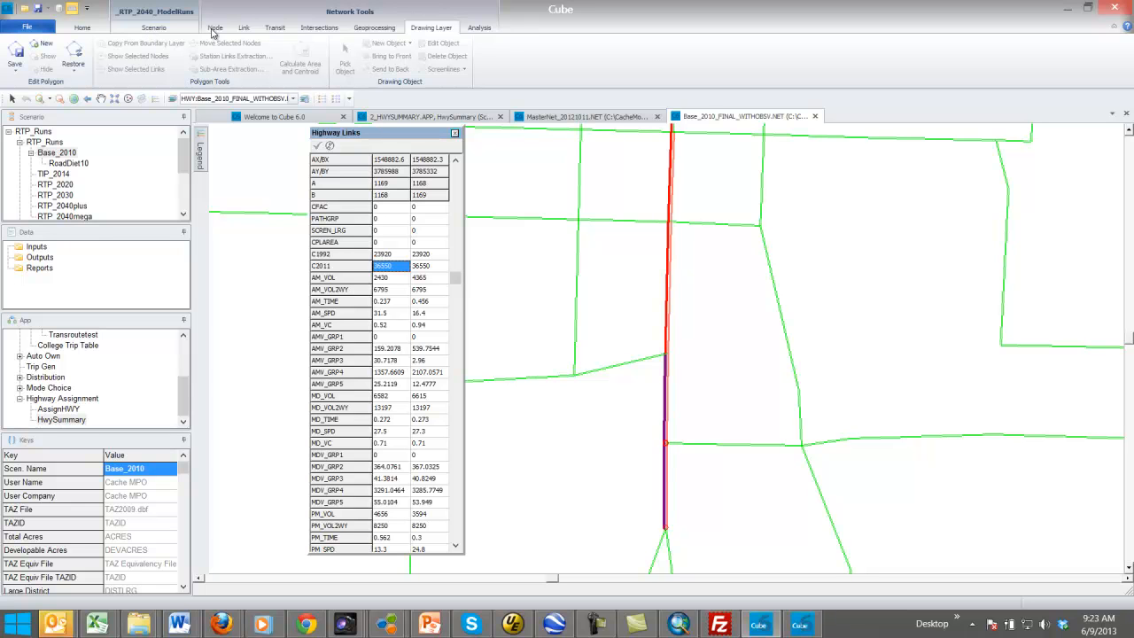
Post the Model vs. Observed AWDT set on all links of the Base_2010 final network
left_click(82, 29)
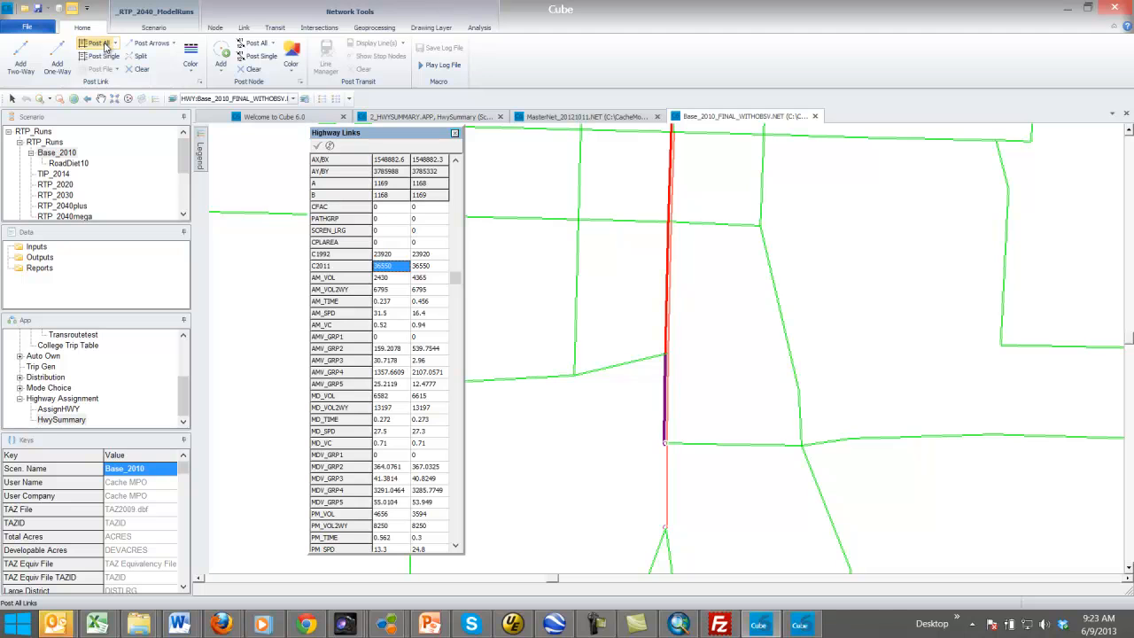
left_click(115, 45)
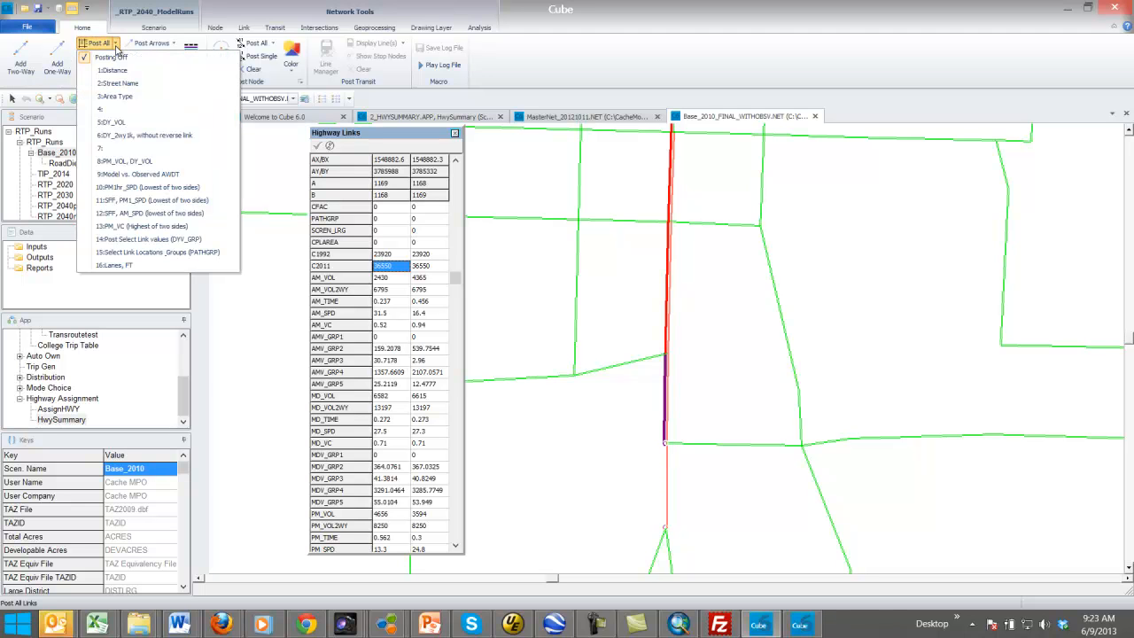
left_click(124, 174)
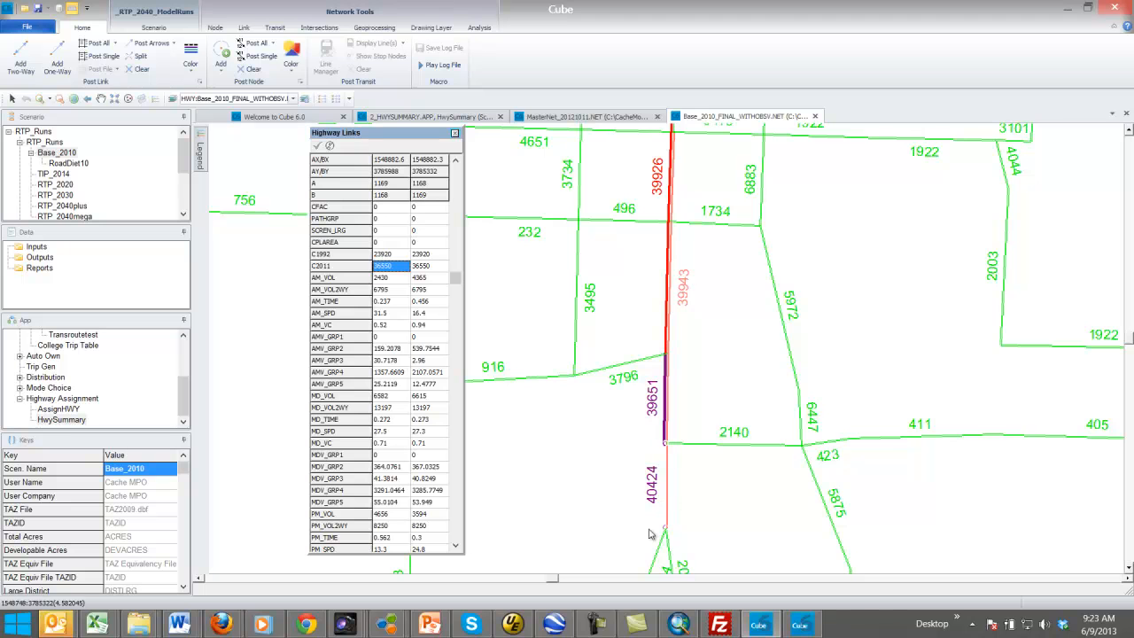
Add the C1992 and C2011 counts to the Model vs. Observed AWDT posting set after DY2_VOL2WY and apply it
left_click(98, 42)
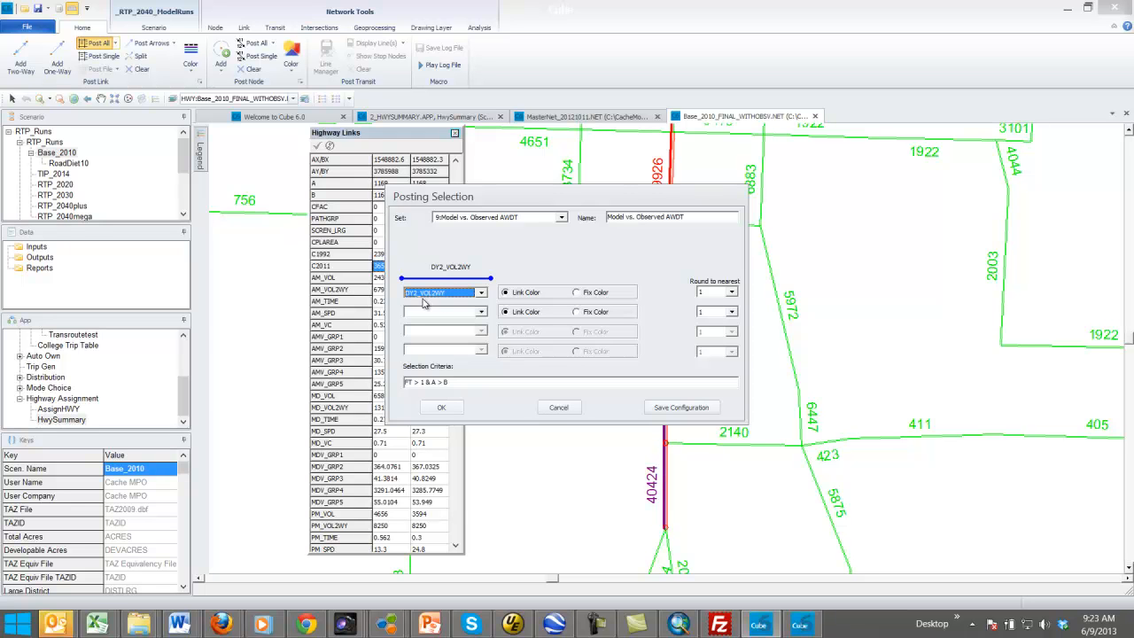
left_click(481, 312)
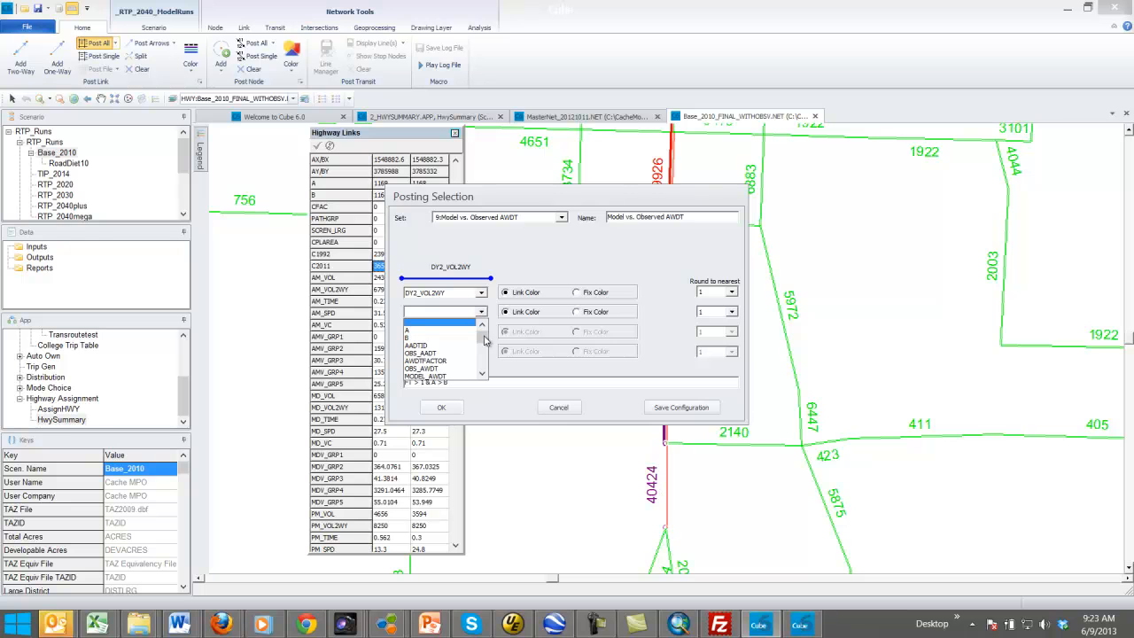
left_click_drag(483, 334, 484, 339)
scroll(484, 344, "up", 10)
left_click(484, 361)
left_click(484, 364)
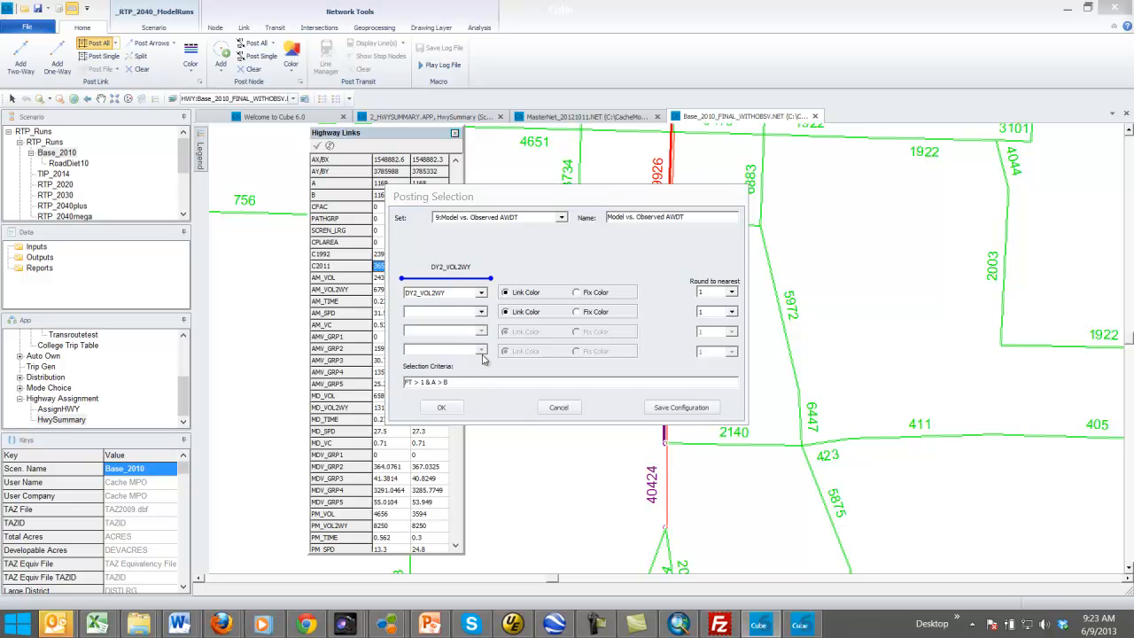
left_click(481, 293)
left_click(492, 281)
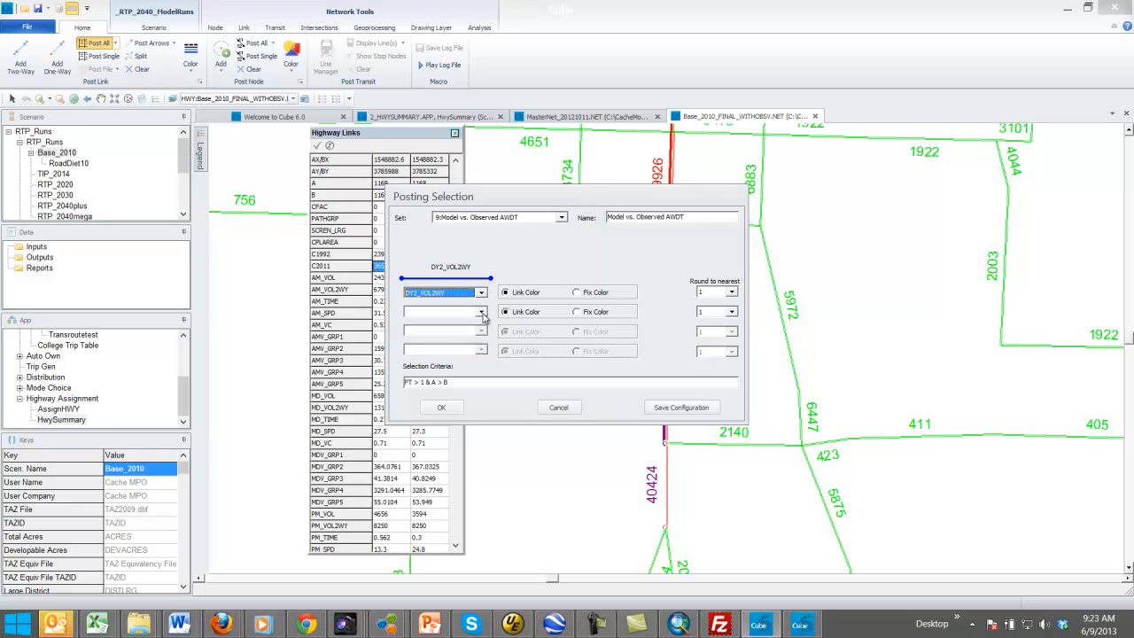
left_click(481, 312)
left_click(484, 359)
left_click(483, 359)
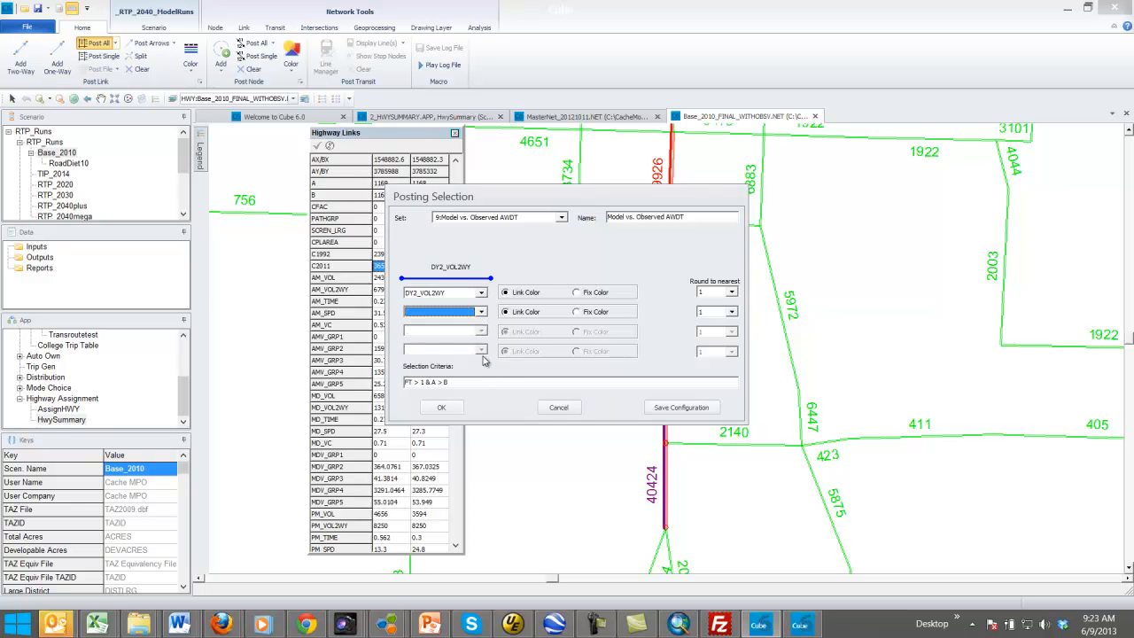
left_click(482, 312)
left_click(484, 358)
left_click(484, 359)
left_click(484, 363)
left_click(483, 365)
left_click(482, 313)
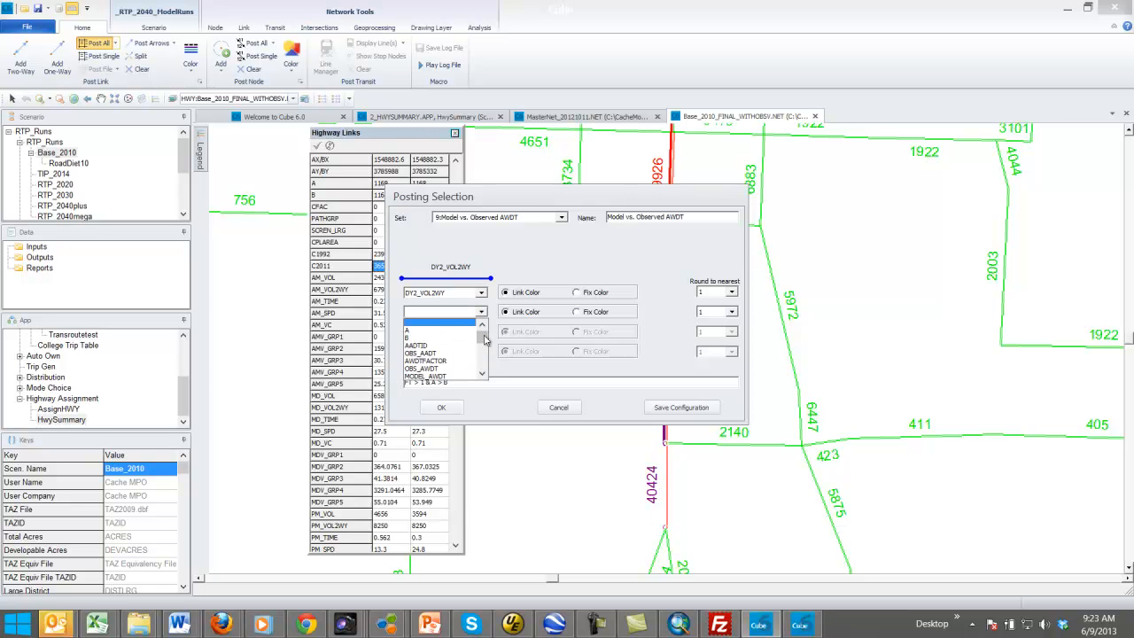
left_click(484, 348)
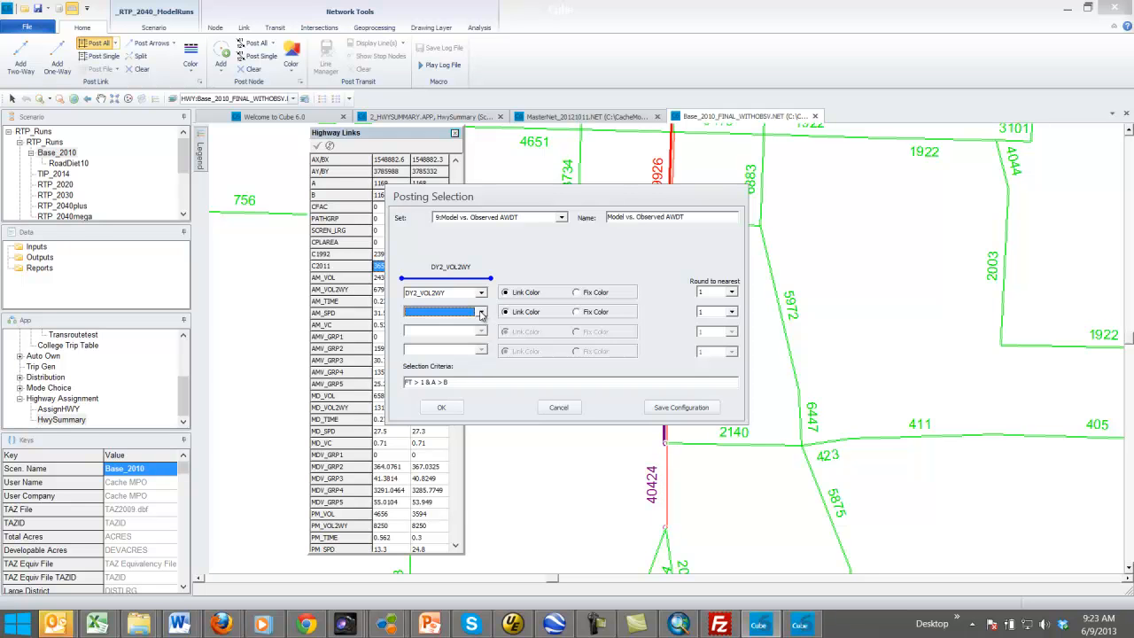
left_click(482, 315)
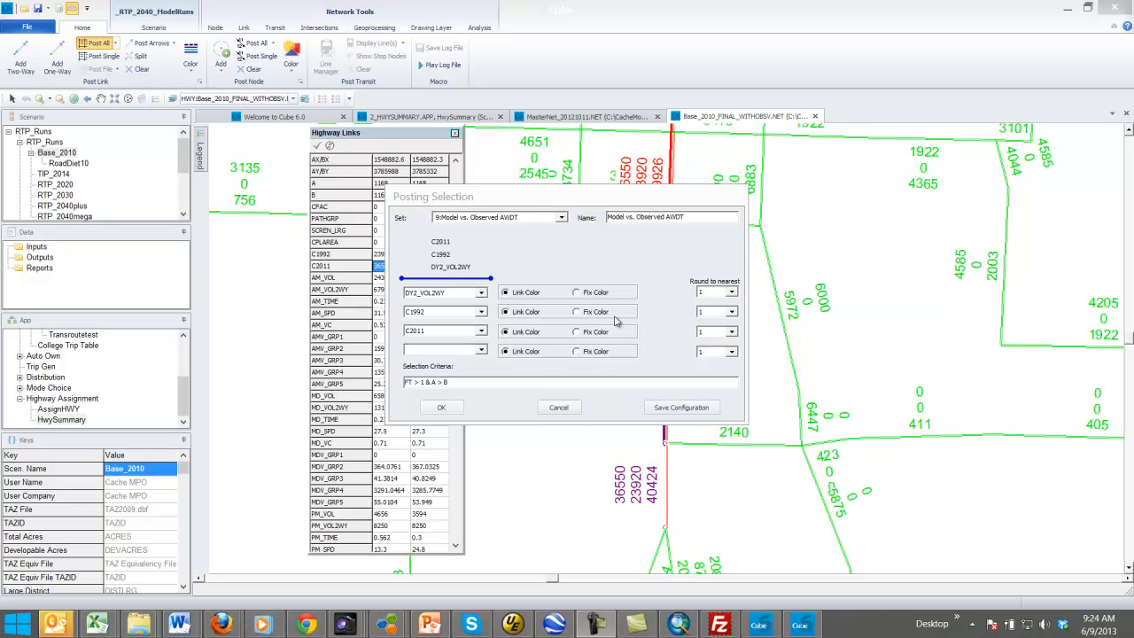
left_click(538, 197)
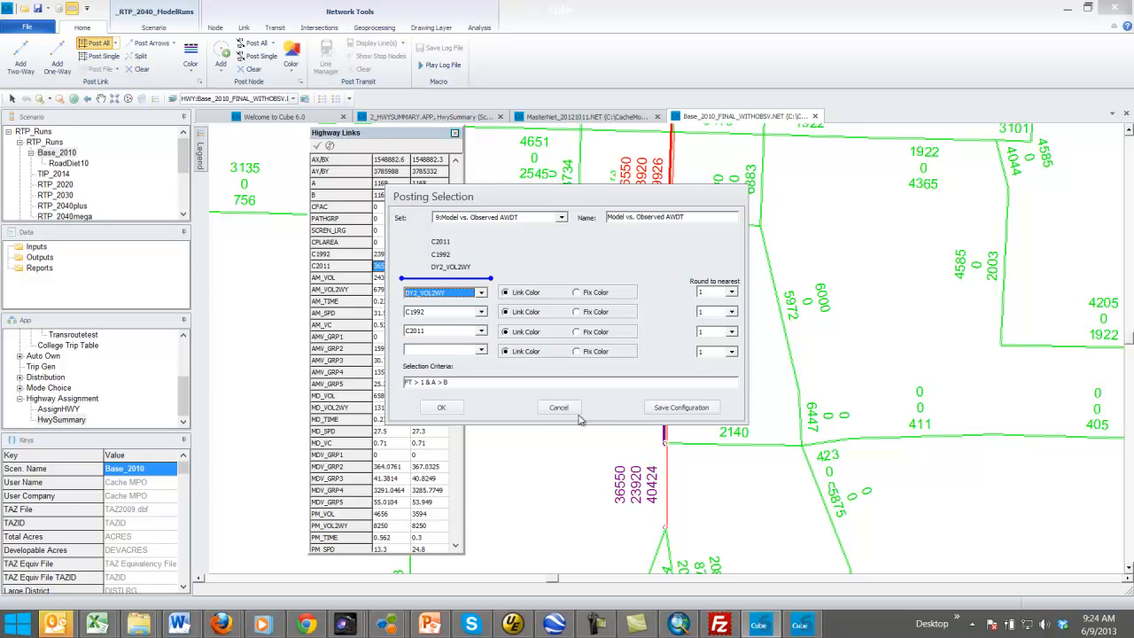
left_click(443, 409)
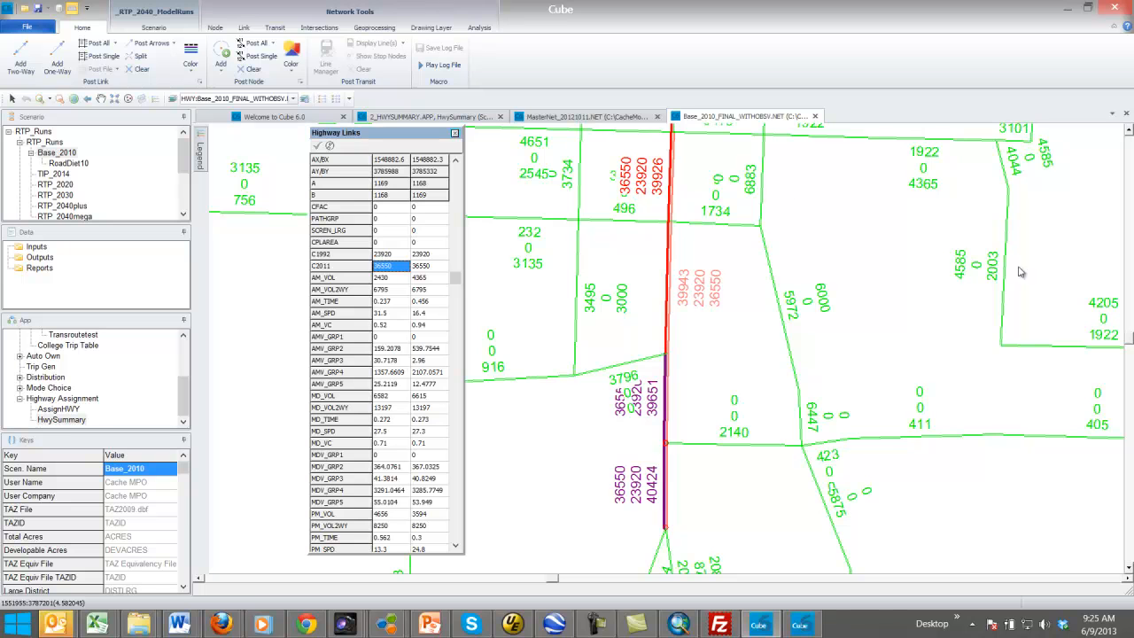
Reorder the posted fields so that C2011 comes second and C1992 third, and apply the posting set
left_click(95, 42)
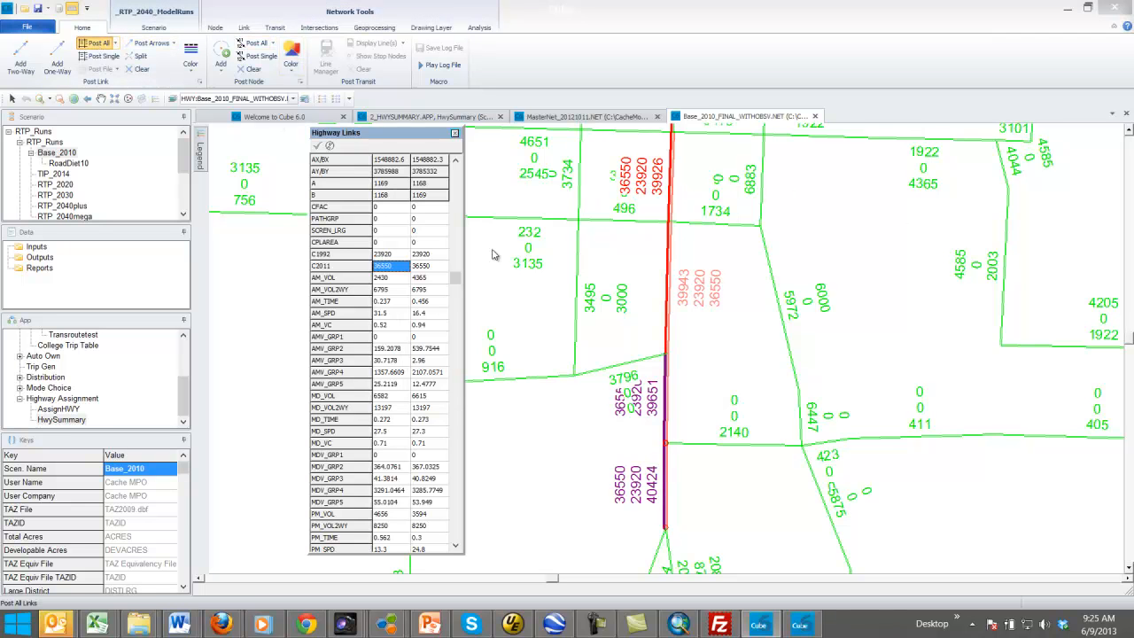
left_click(481, 311)
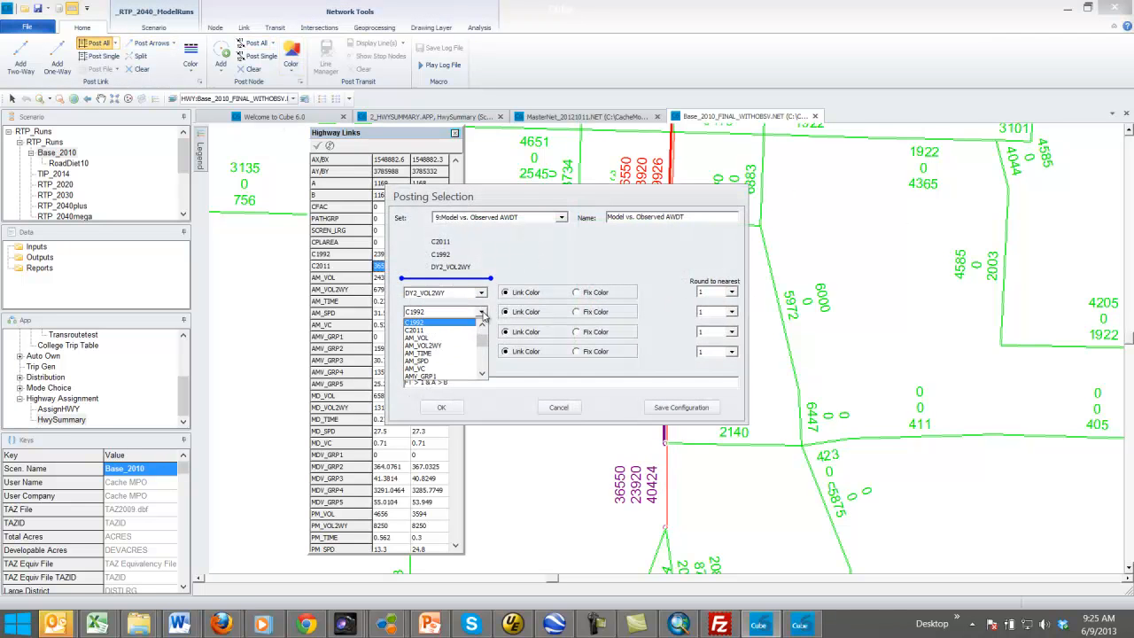
left_click(418, 331)
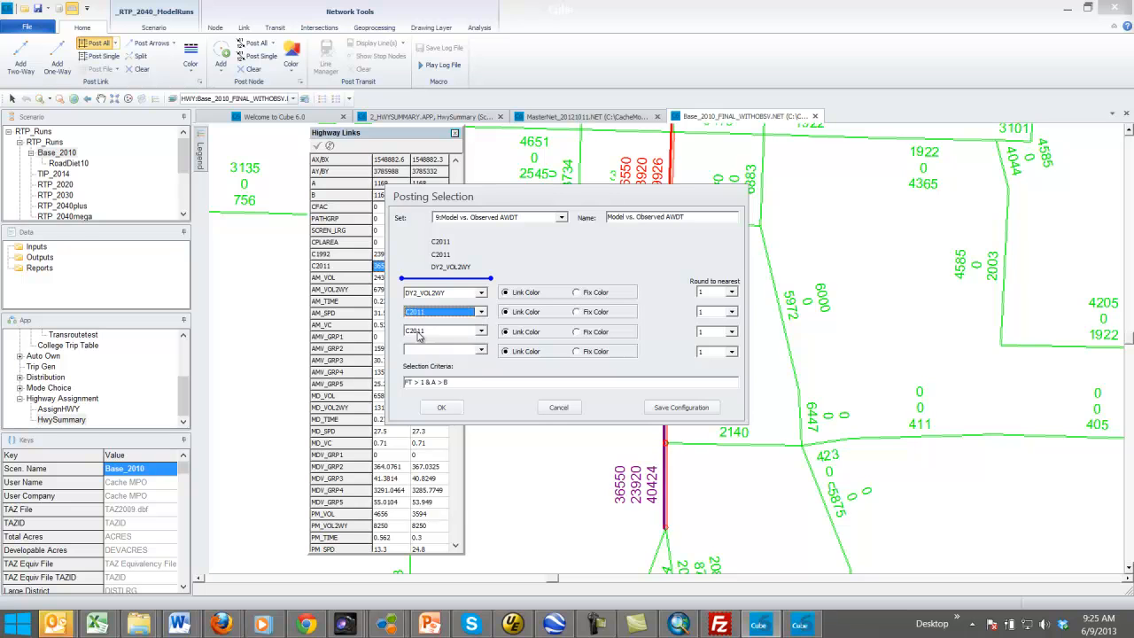
left_click(482, 333)
left_click(481, 344)
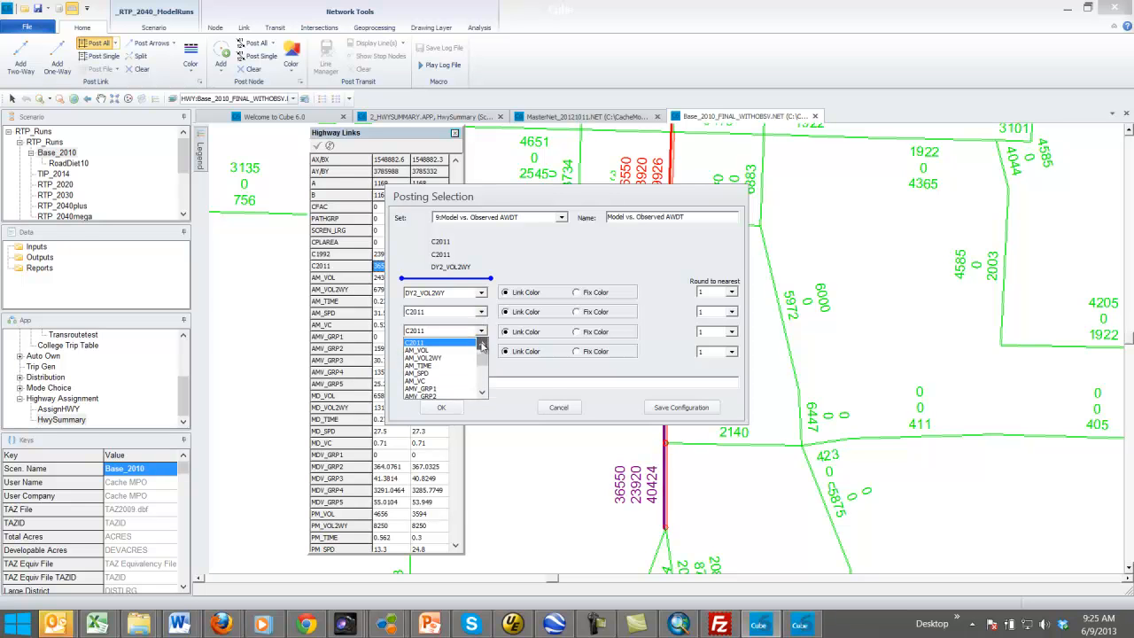
left_click(420, 342)
left_click(452, 409)
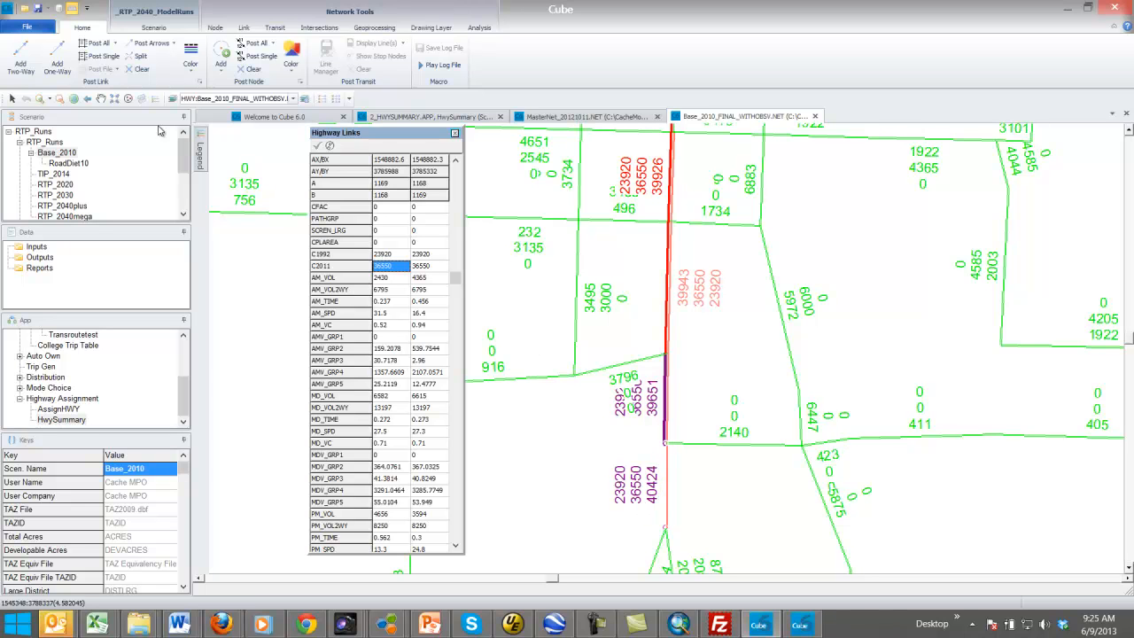
Follow the posted volumes north along SR-91 and acknowledge the completed VOYAGER run
left_click(101, 99)
left_click_drag(633, 246, 640, 428)
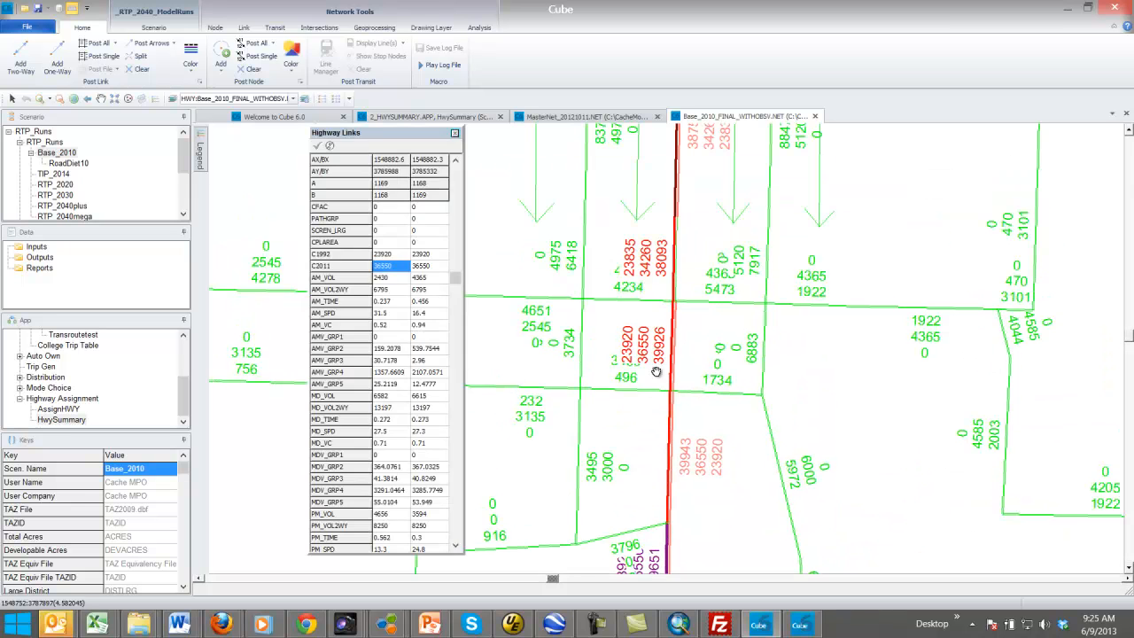
left_click_drag(657, 370, 652, 415)
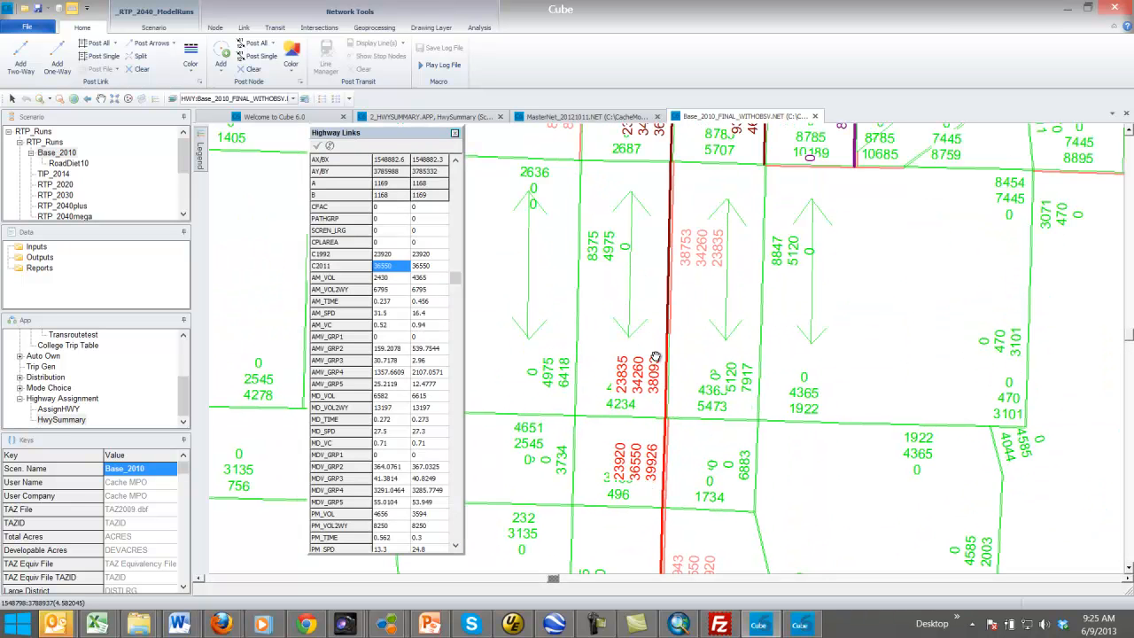
left_click_drag(653, 350, 655, 356)
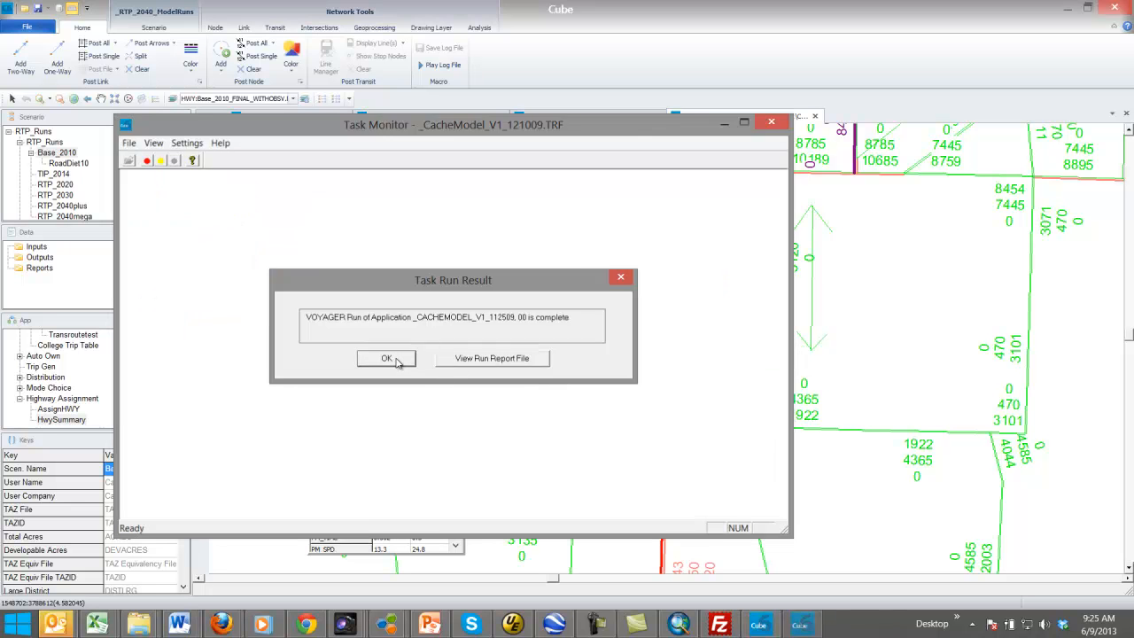
left_click(387, 359)
Compare the modelled volumes with the C2011 and C1992 counts on the main north-south corridor's links farther north
left_click_drag(647, 292, 641, 370)
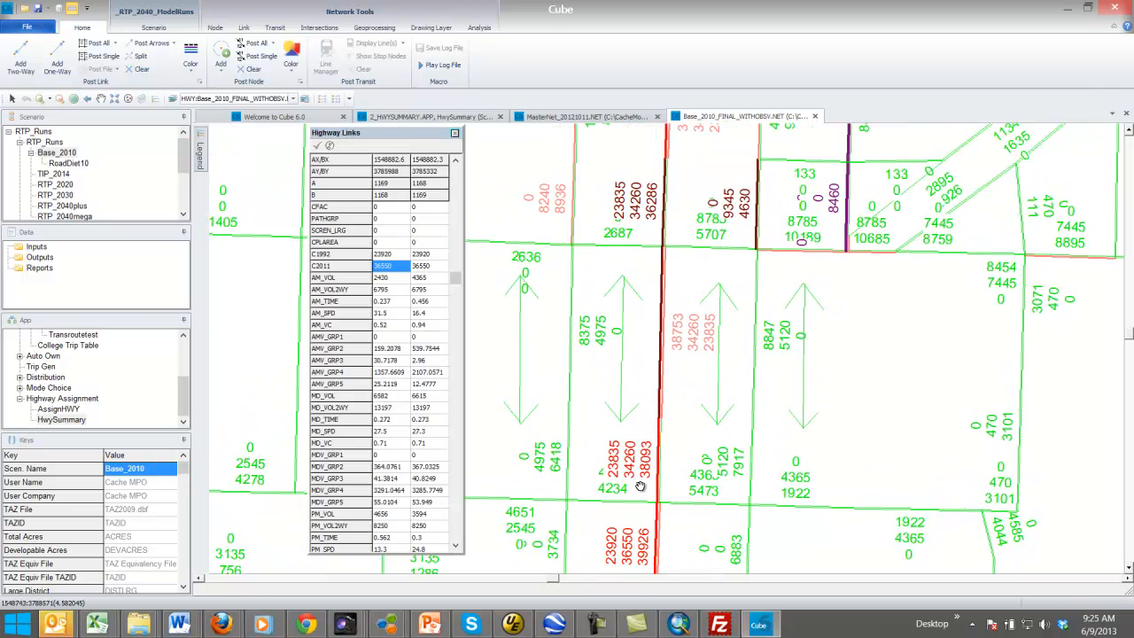
left_click_drag(651, 299, 635, 406)
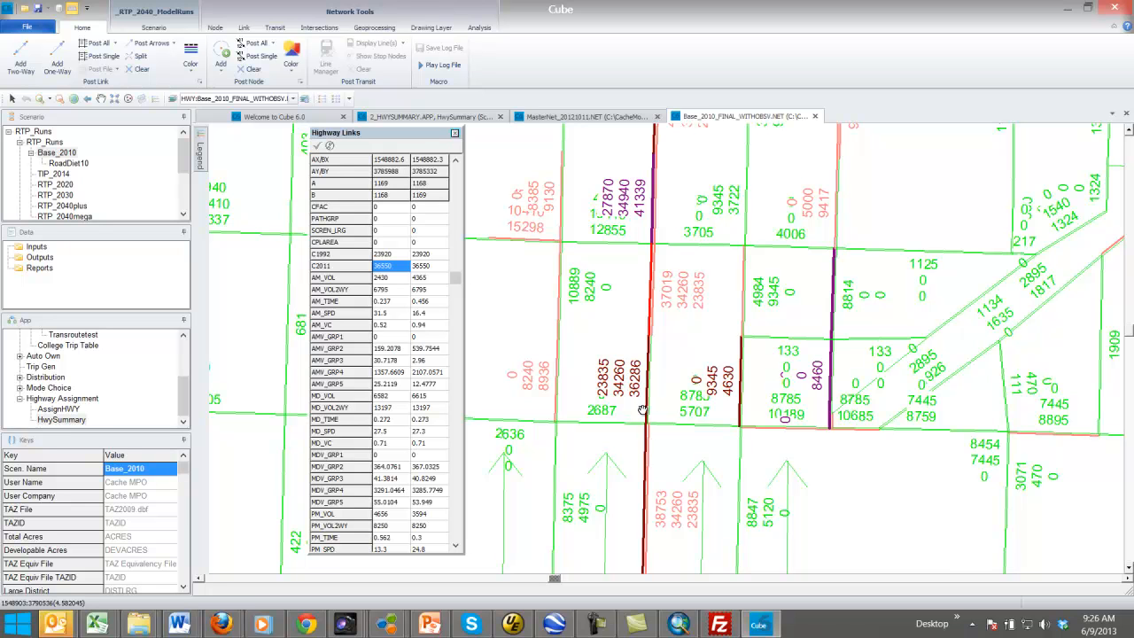
left_click_drag(637, 374, 633, 479)
left_click_drag(653, 310, 638, 387)
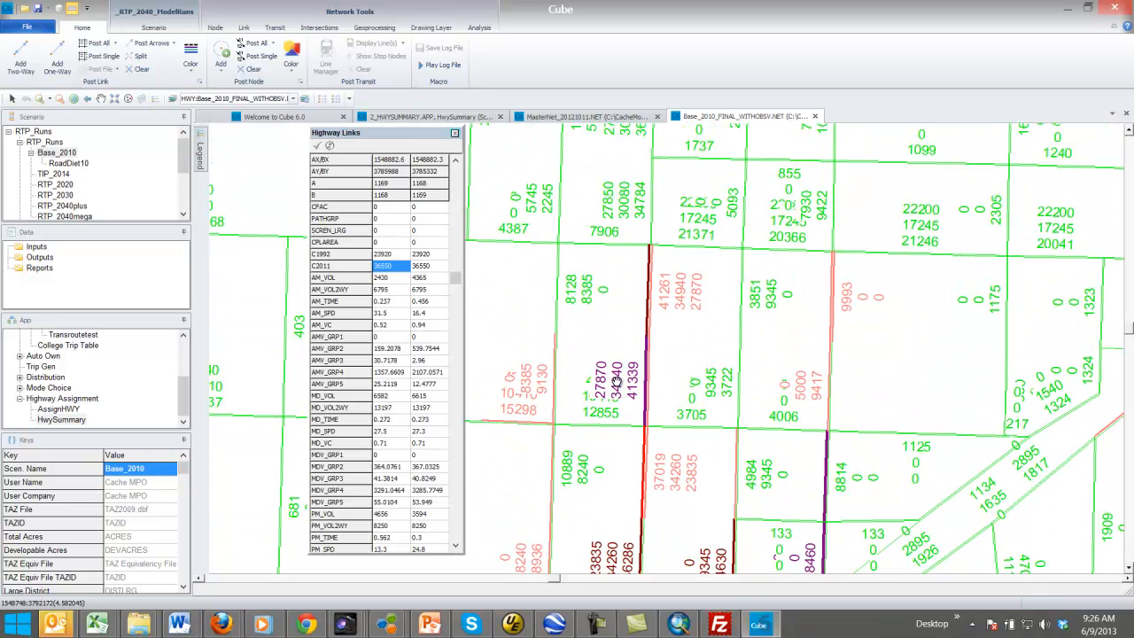
left_click_drag(634, 372, 625, 464)
left_click_drag(638, 311, 636, 389)
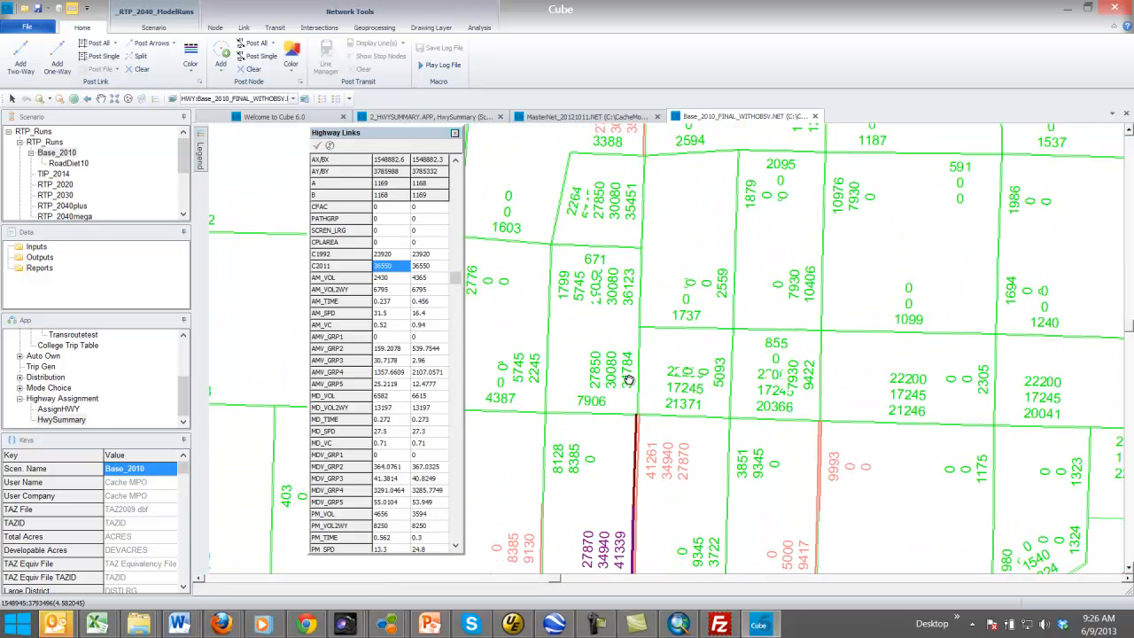
left_click_drag(630, 232, 613, 202)
left_click_drag(692, 438, 681, 308)
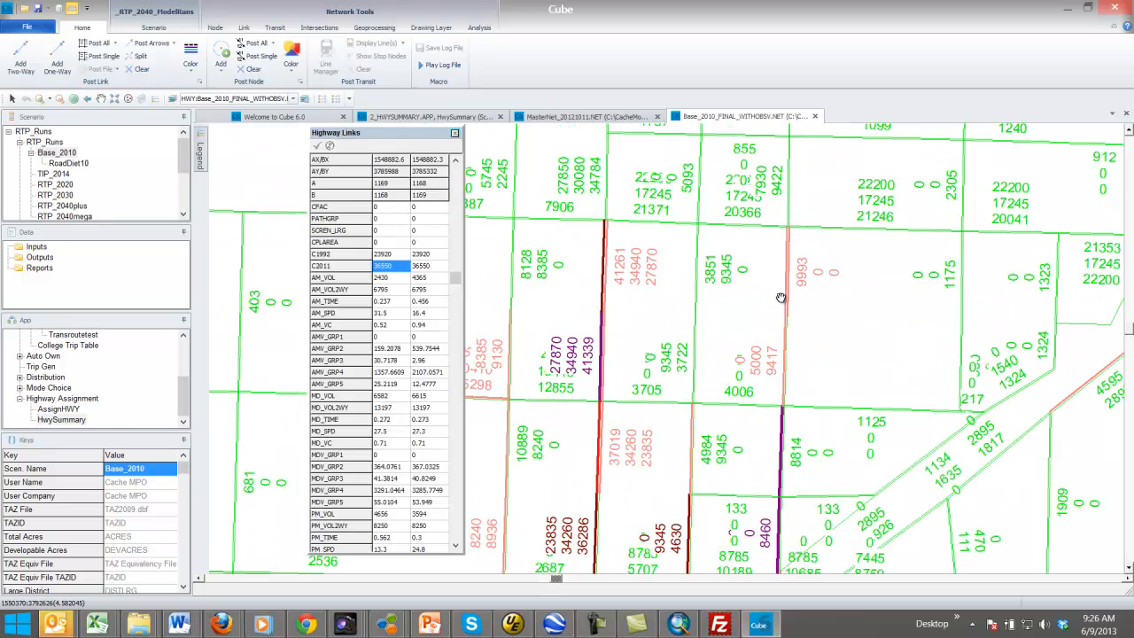
Compare the modelled volumes with the posted counts along the road leading east from the main corridor
left_click_drag(850, 226, 827, 272)
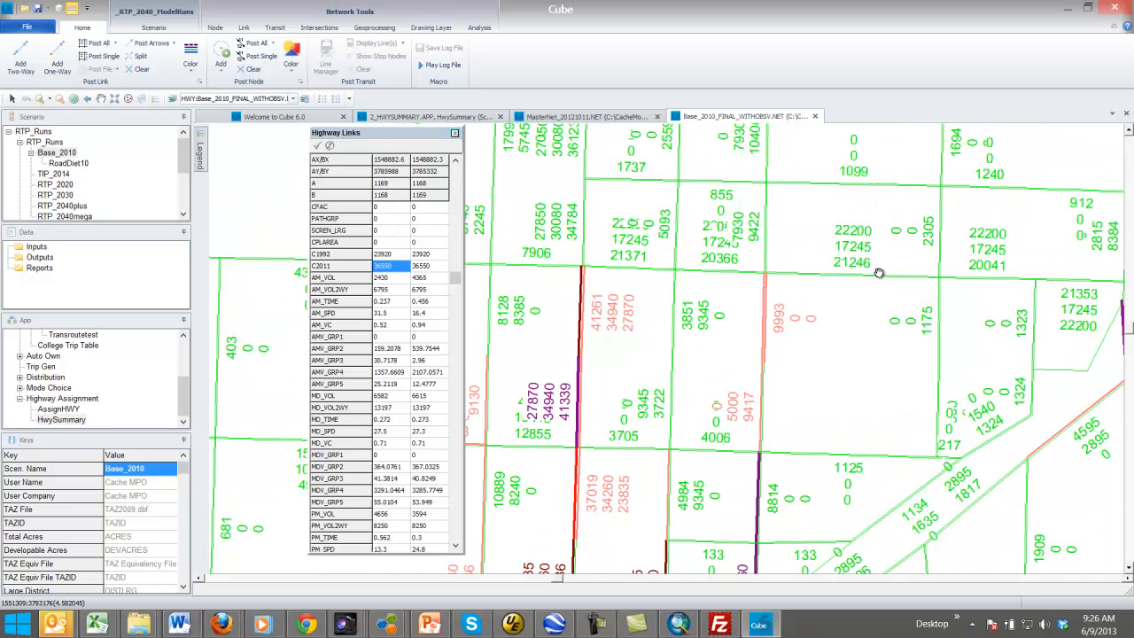
left_click_drag(871, 201, 629, 272)
left_click_drag(850, 264, 673, 321)
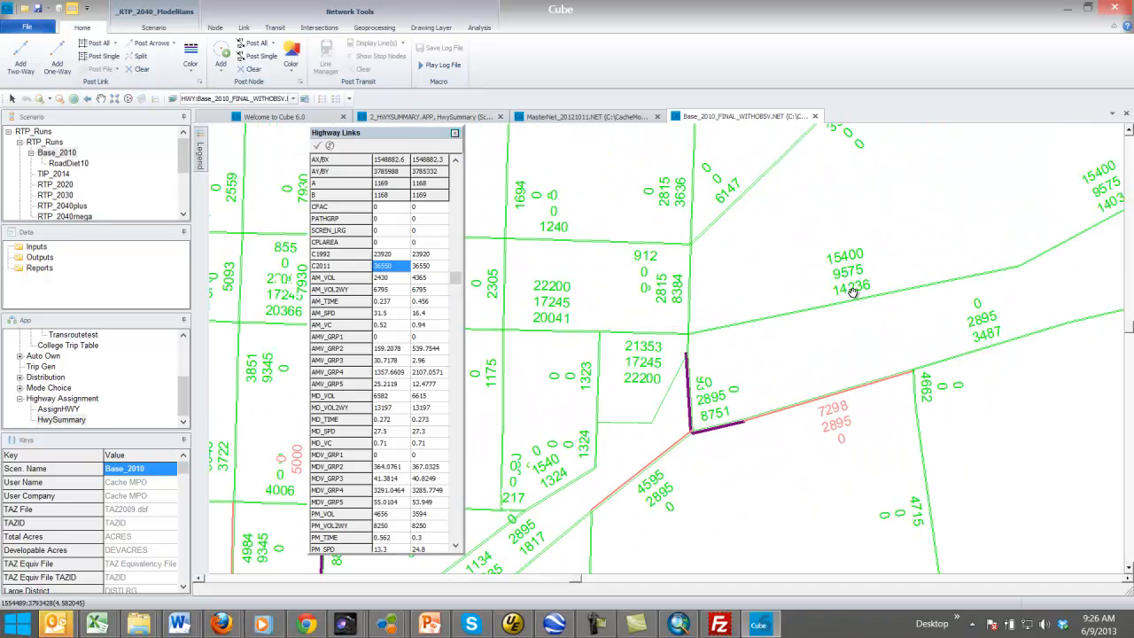
left_click_drag(854, 293, 721, 346)
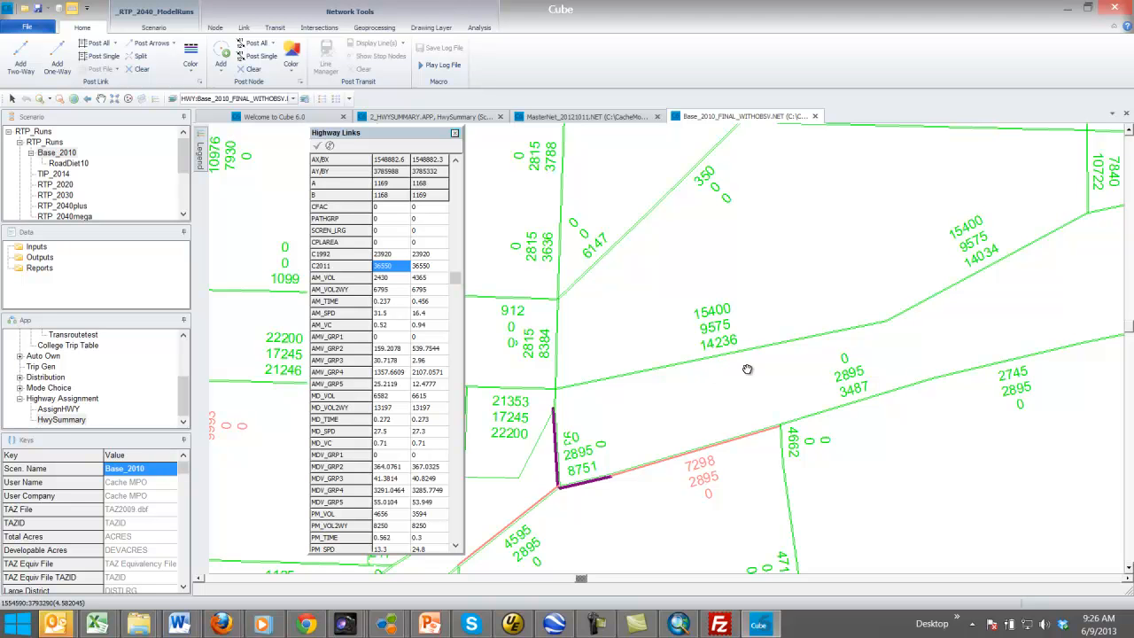
left_click_drag(709, 342, 806, 336)
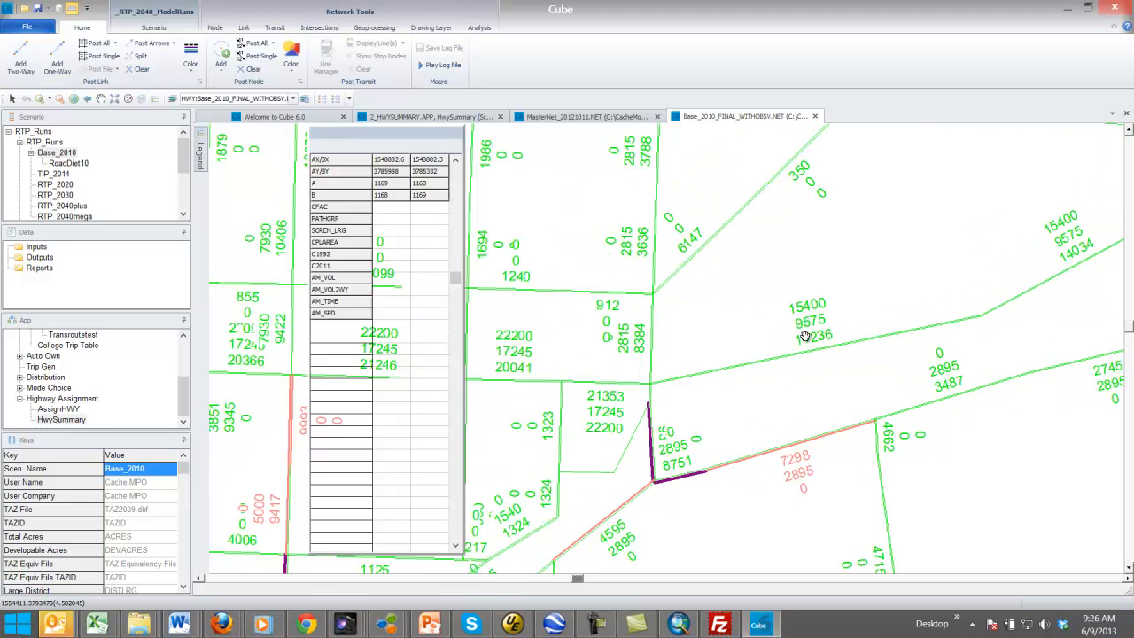
Display the lanes = 7 links by giving them a visible line size in the highway link color specifications
left_click(191, 55)
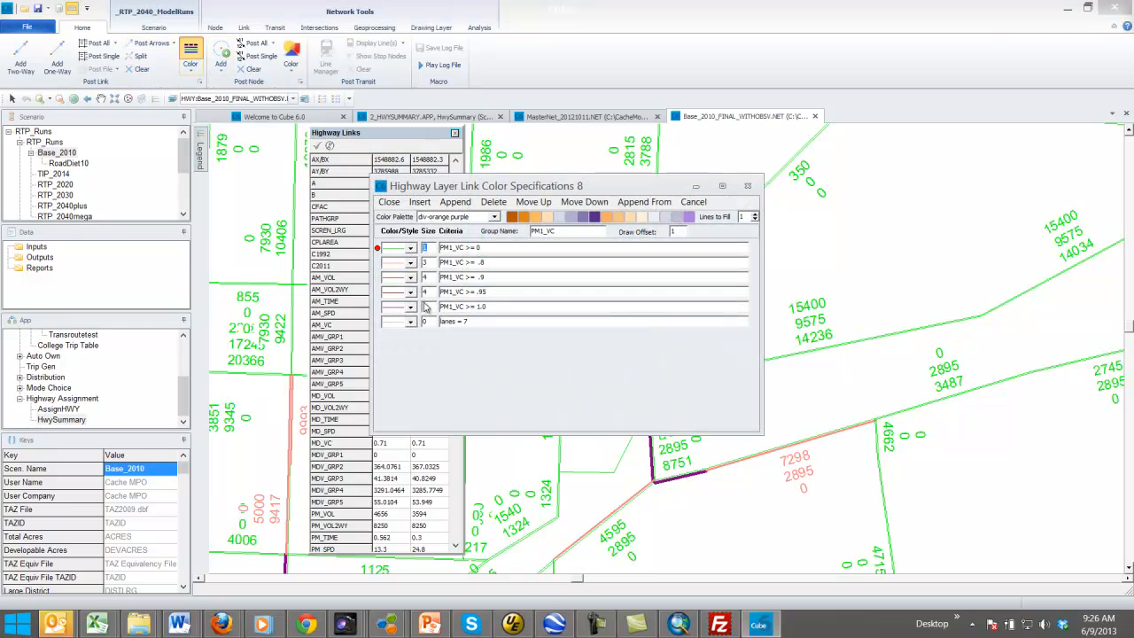
left_click(431, 322)
left_click(389, 203)
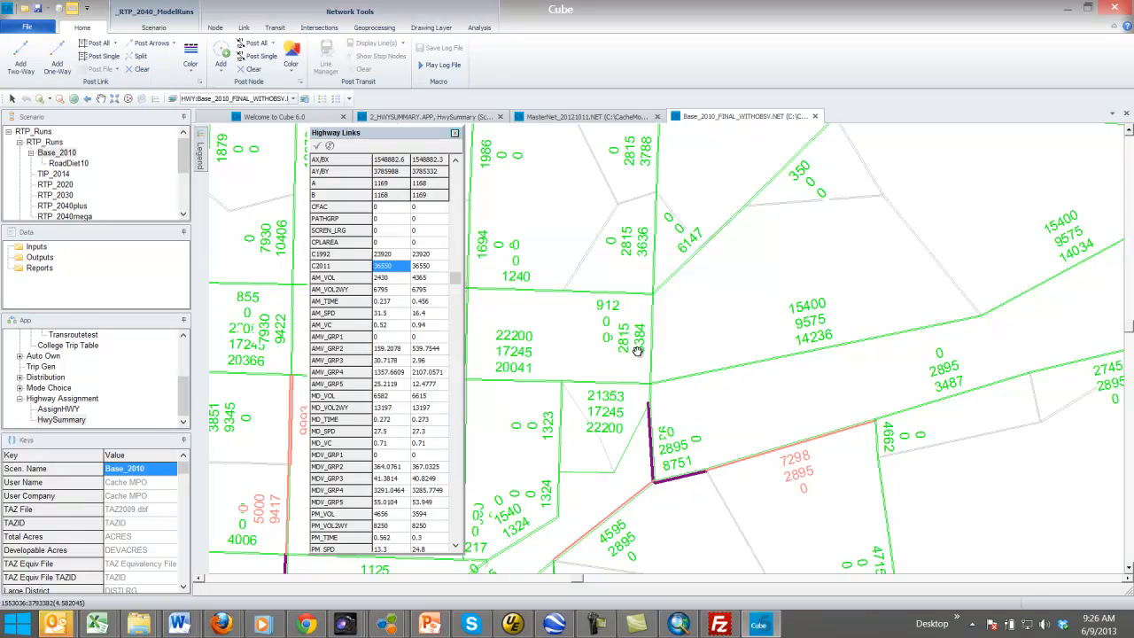
Include the centroid connectors in the Model vs. Observed AWDT posting by setting its selection criteria to FT > 0 & A > B
left_click_drag(888, 231, 837, 323)
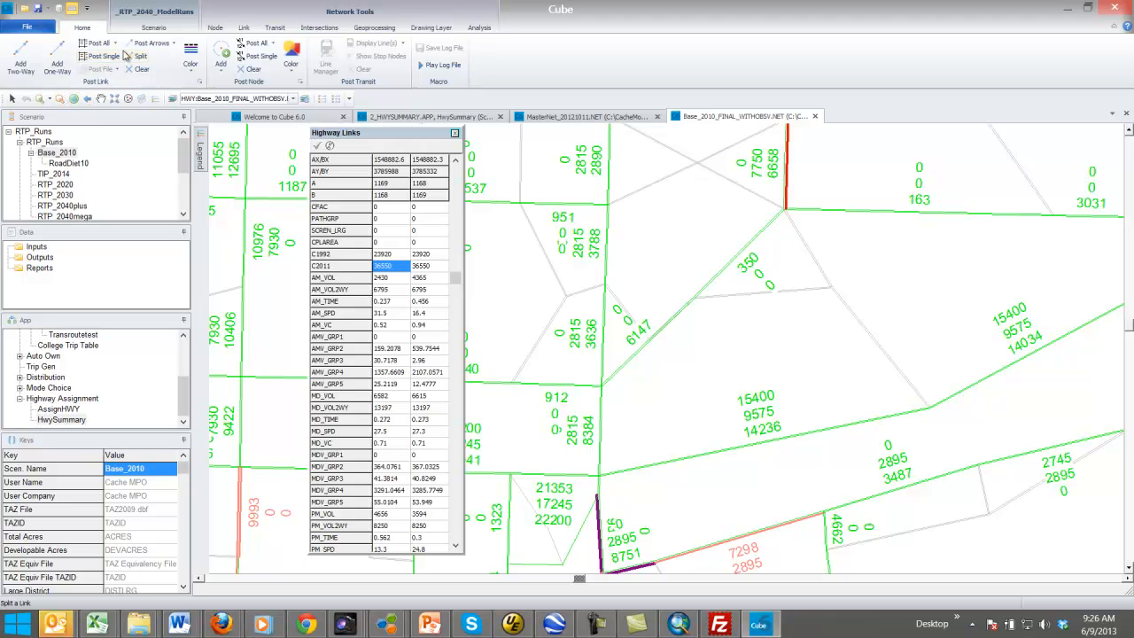
left_click(95, 44)
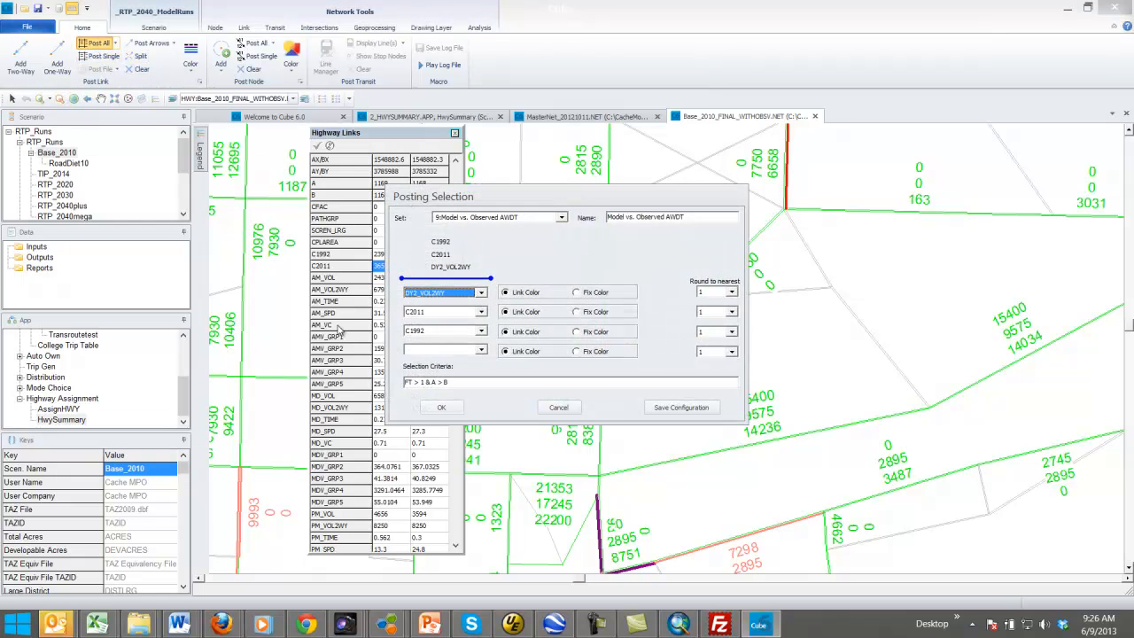
left_click(423, 382)
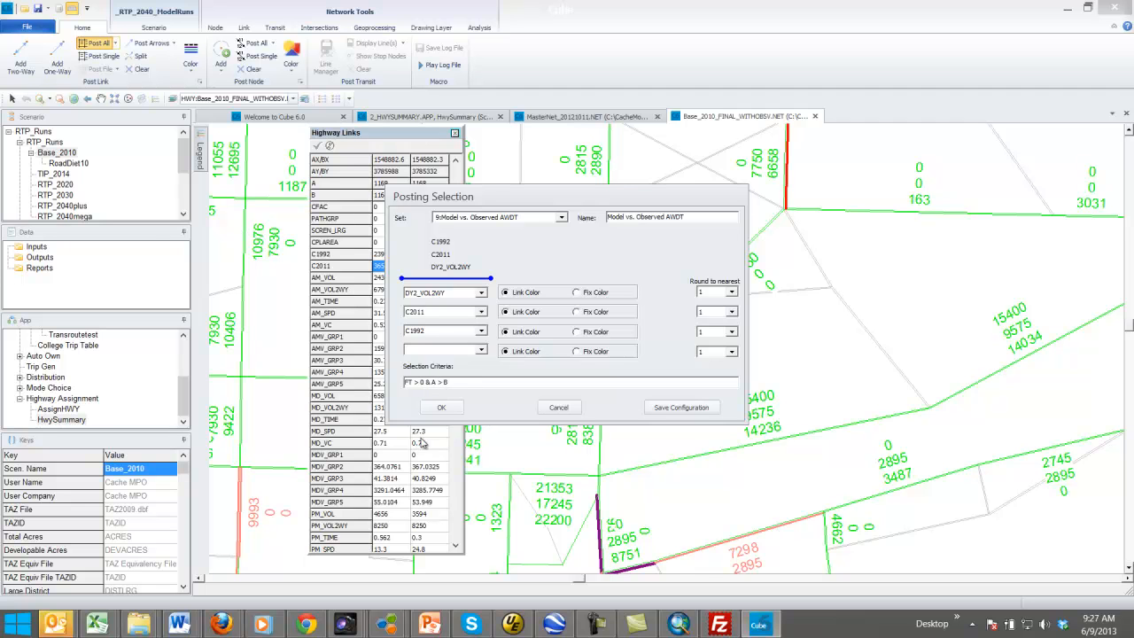
left_click(441, 407)
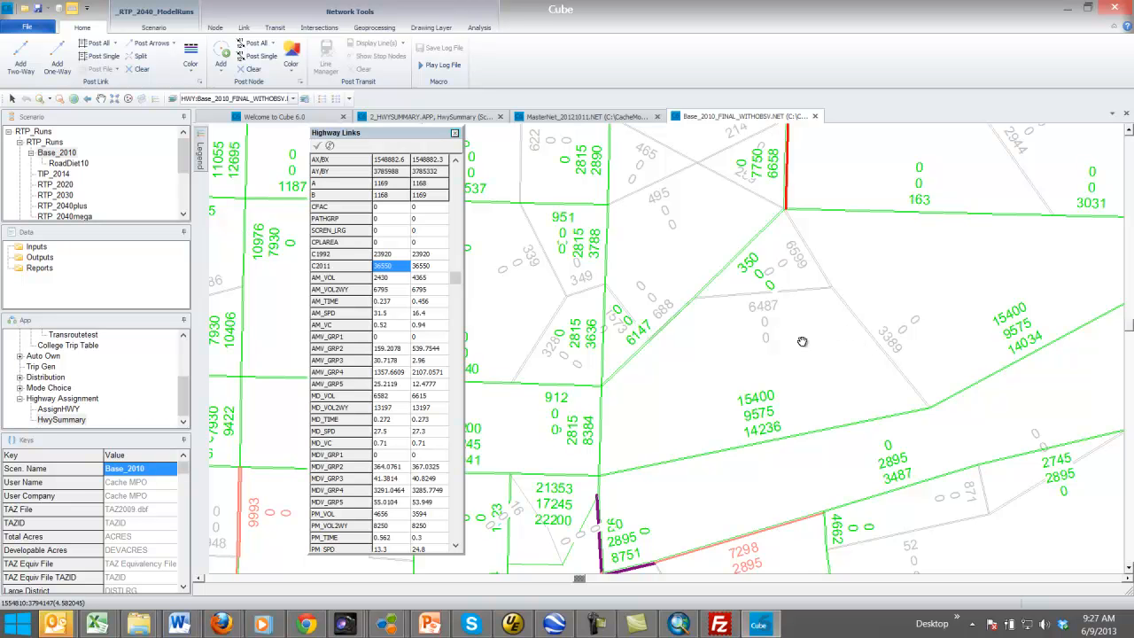
Examine the posted volumes and counts on the streets and centroid connectors from the main corridor westward to the parallel north-south roads
left_click_drag(658, 455, 814, 301)
scroll(725, 373, "down", 3)
left_click_drag(658, 359, 802, 341)
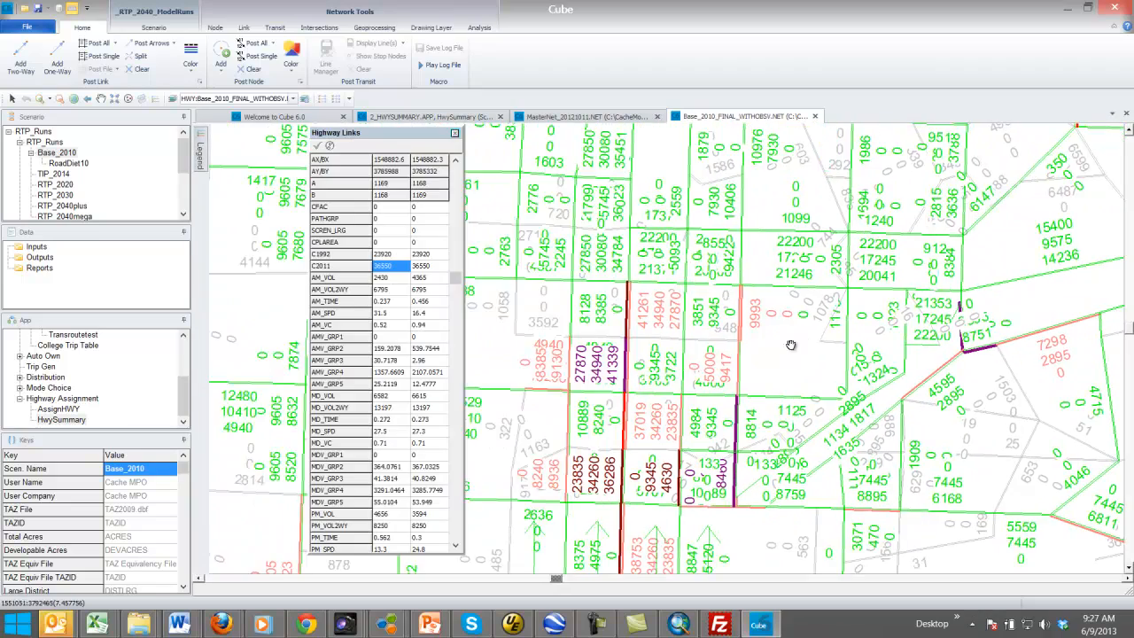
scroll(772, 354, "up", 3)
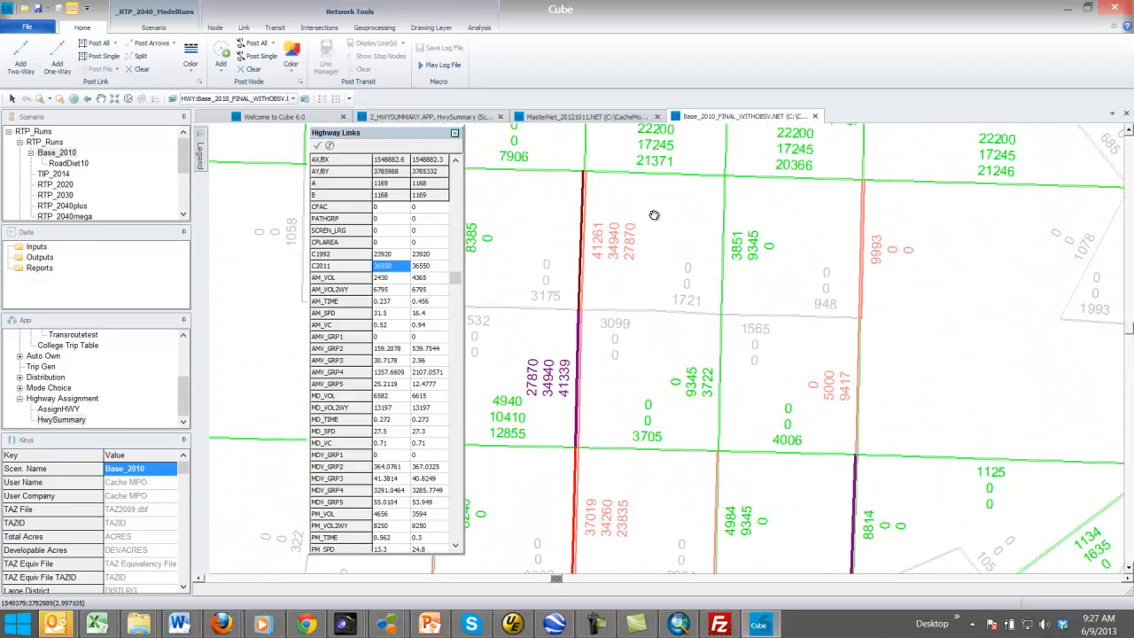
left_click_drag(652, 218, 699, 396)
left_click_drag(657, 196, 684, 339)
left_click_drag(614, 282, 738, 254)
scroll(754, 260, "down", 2)
left_click_drag(718, 399, 858, 366)
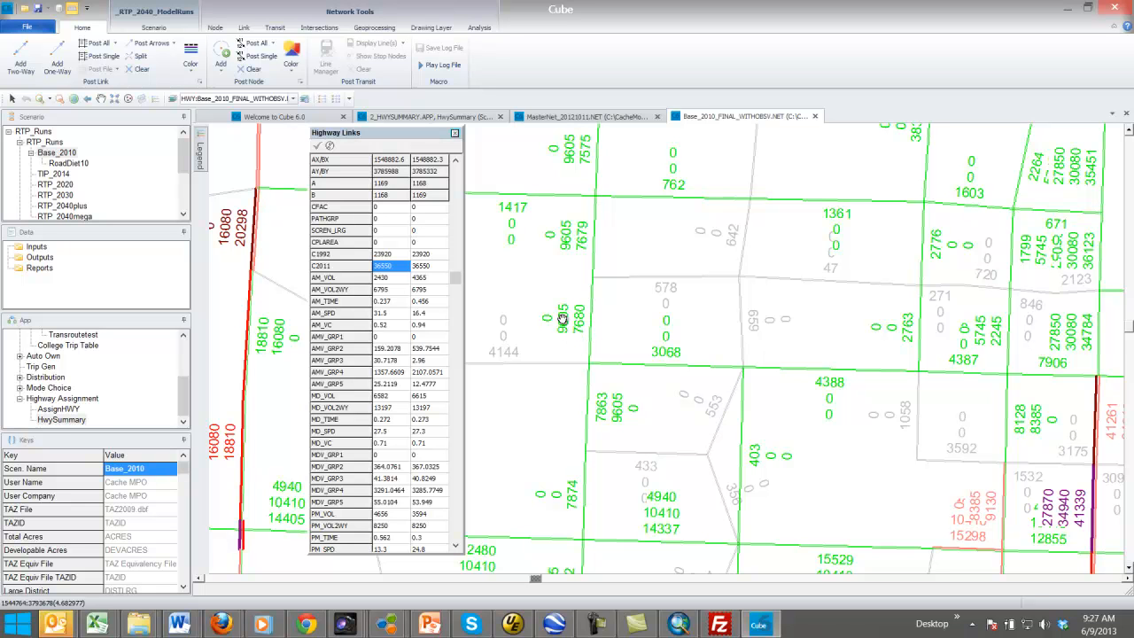
mouse_move(574, 317)
left_mouse_down()
mouse_move(737, 301)
mouse_move(568, 297)
left_mouse_up()
left_click_drag(753, 322, 680, 318)
left_click_drag(1006, 303, 1061, 312)
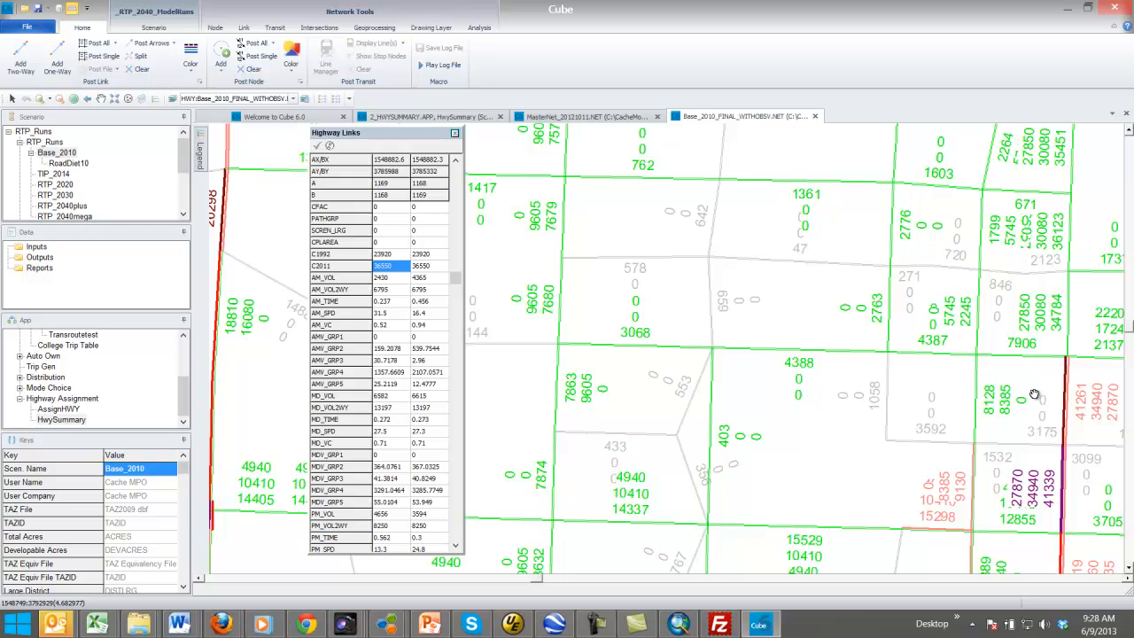
Compare modelled volumes with the C2011 and C1992 counts on the main corridor's links and the parallel street just west of it
left_click_drag(1029, 384, 869, 399)
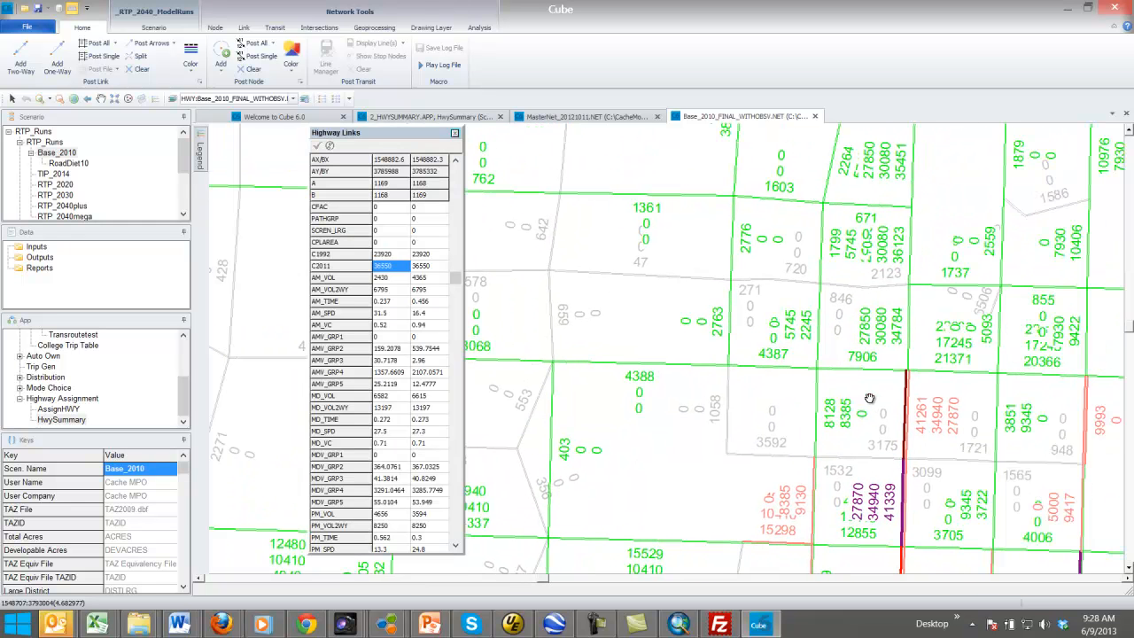
scroll(869, 398, "up", 3)
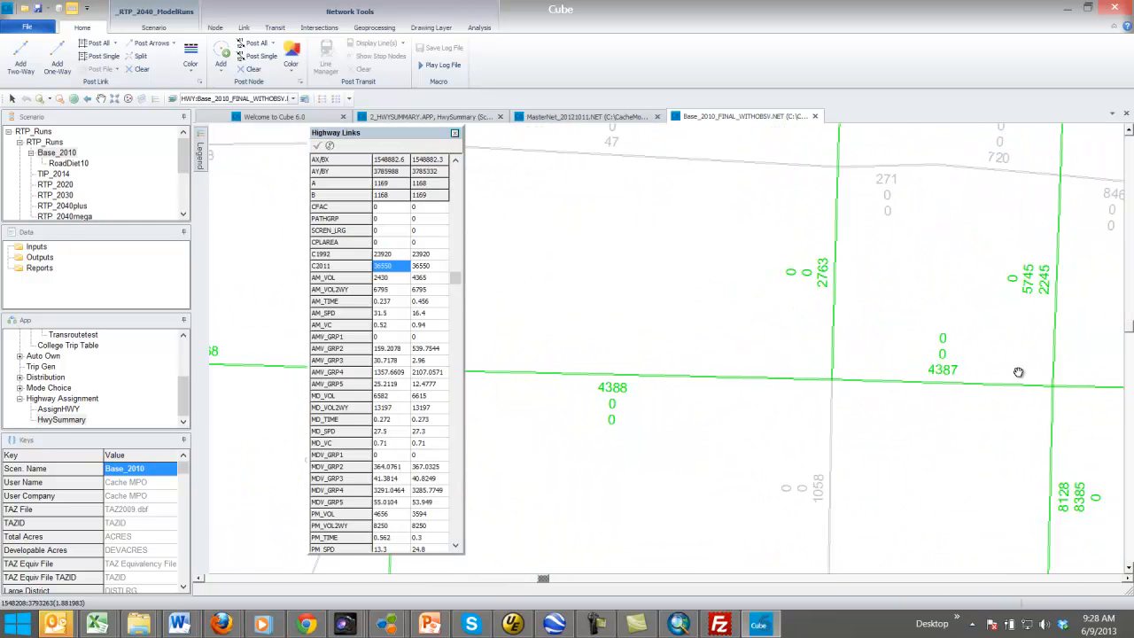
left_click_drag(1019, 372, 653, 380)
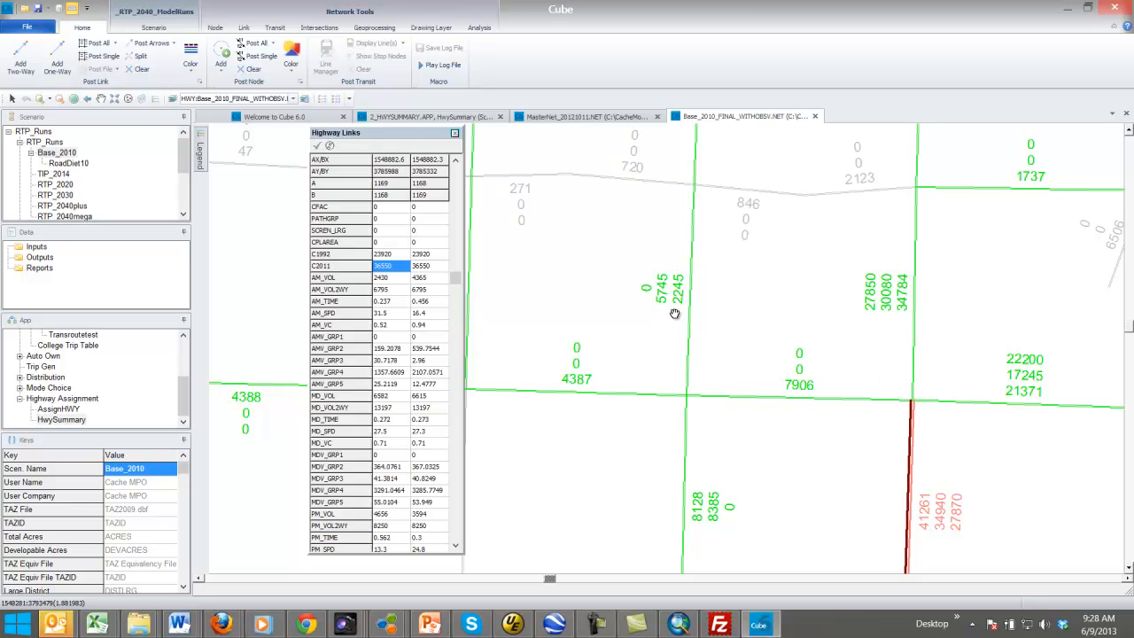
left_click_drag(699, 428, 685, 240)
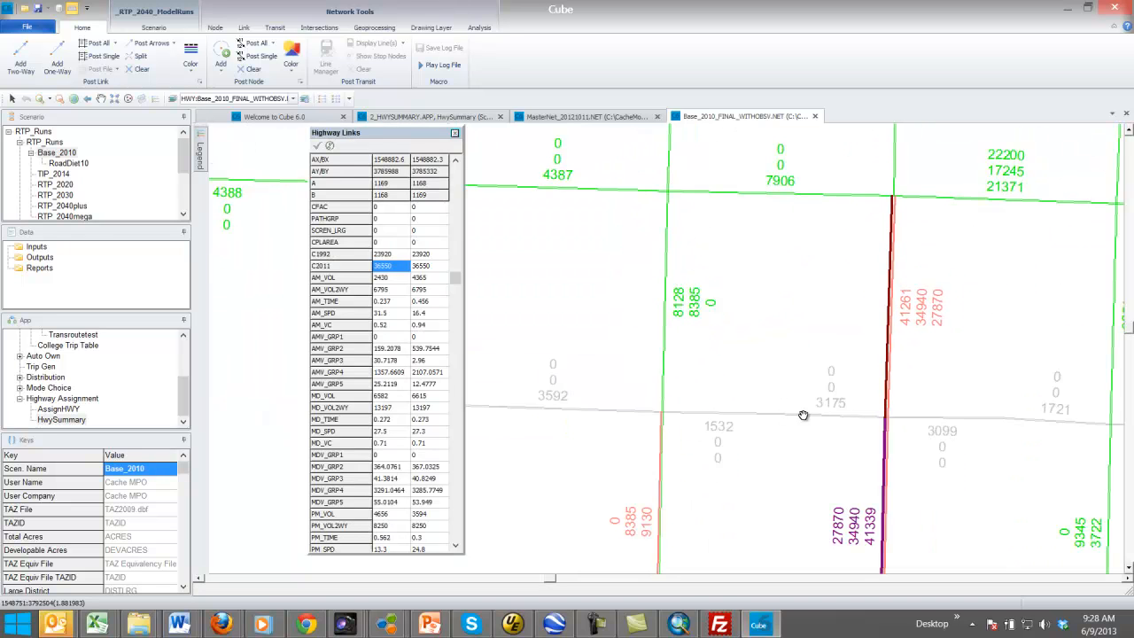
scroll(812, 414, "up", 1)
left_click_drag(953, 315, 891, 331)
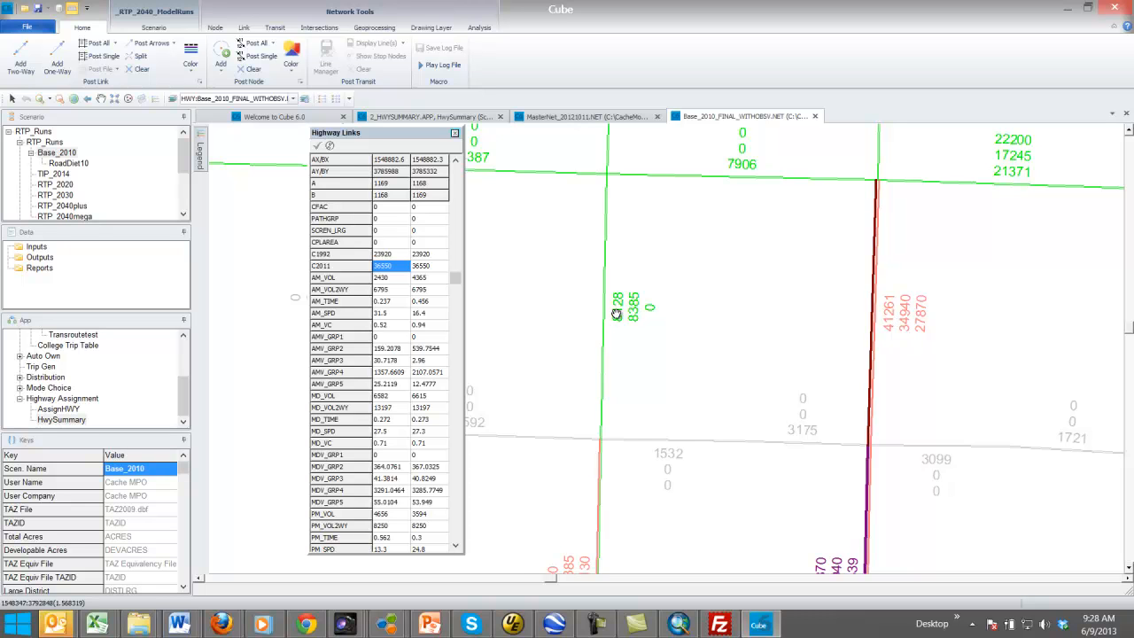
left_click_drag(703, 329, 519, 310)
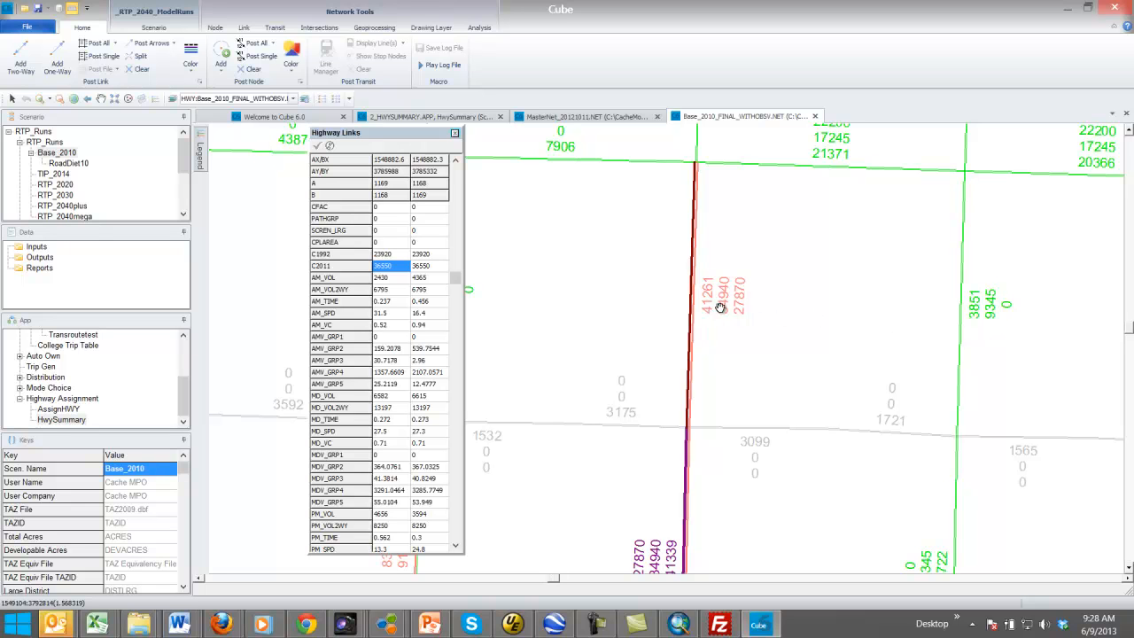
left_click_drag(725, 323, 824, 299)
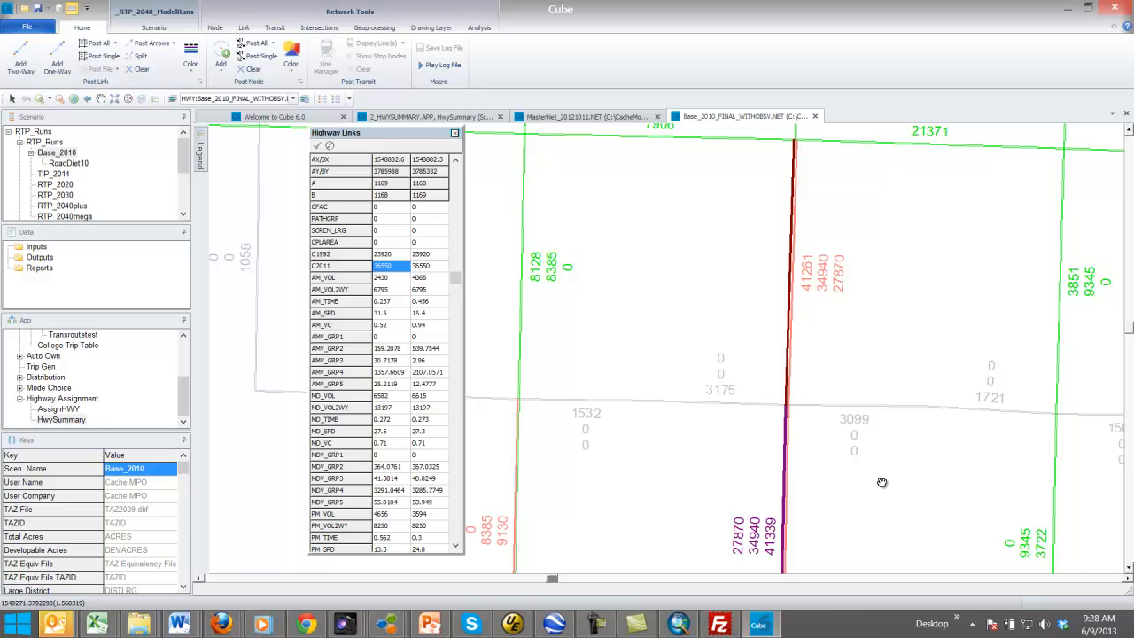
left_click_drag(881, 481, 855, 368)
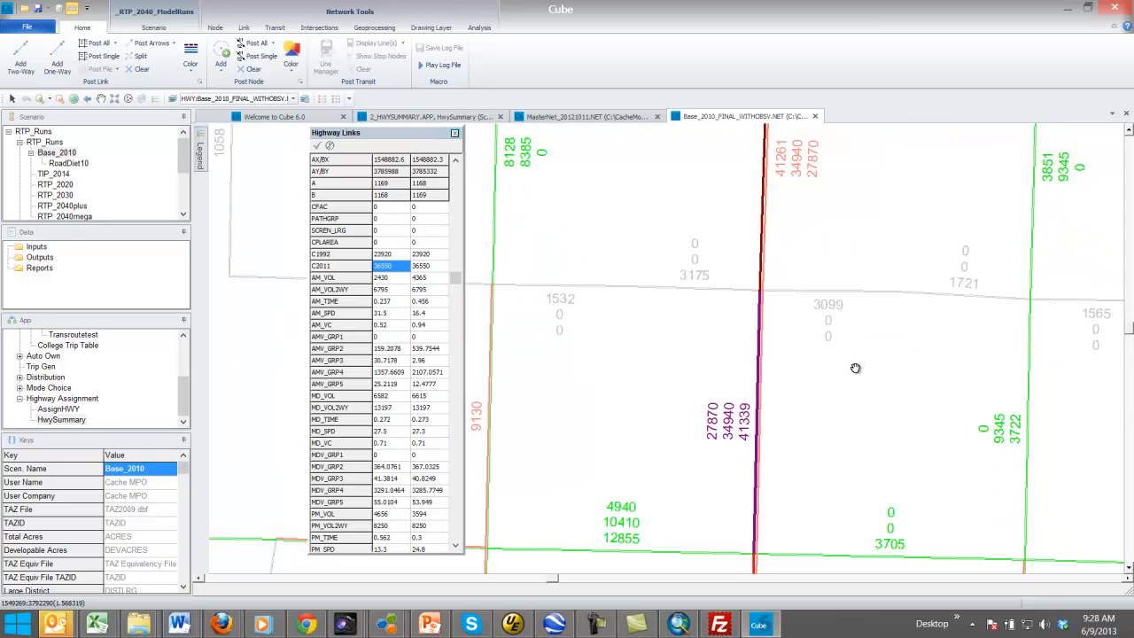
left_click_drag(840, 445, 819, 285)
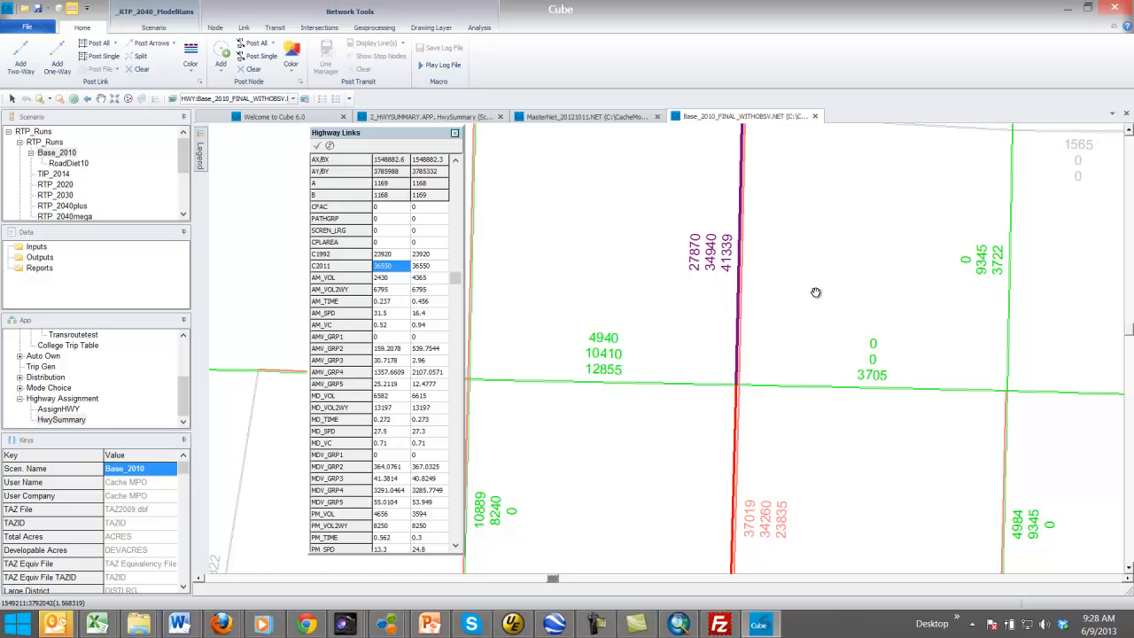
scroll(695, 353, "down", 4)
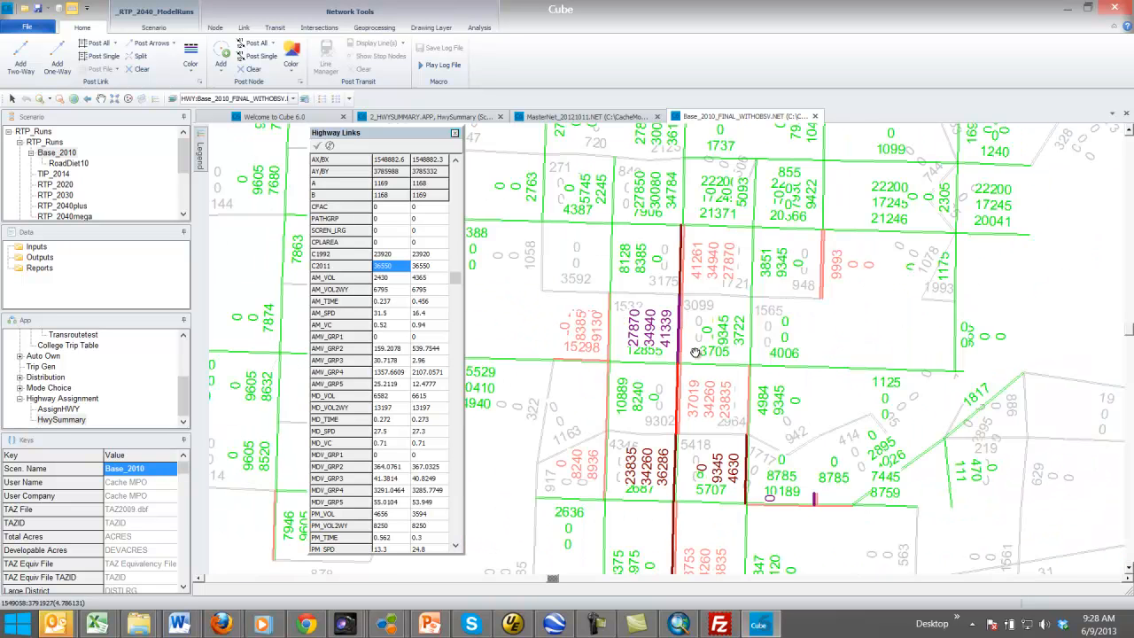
left_click_drag(713, 390, 766, 294)
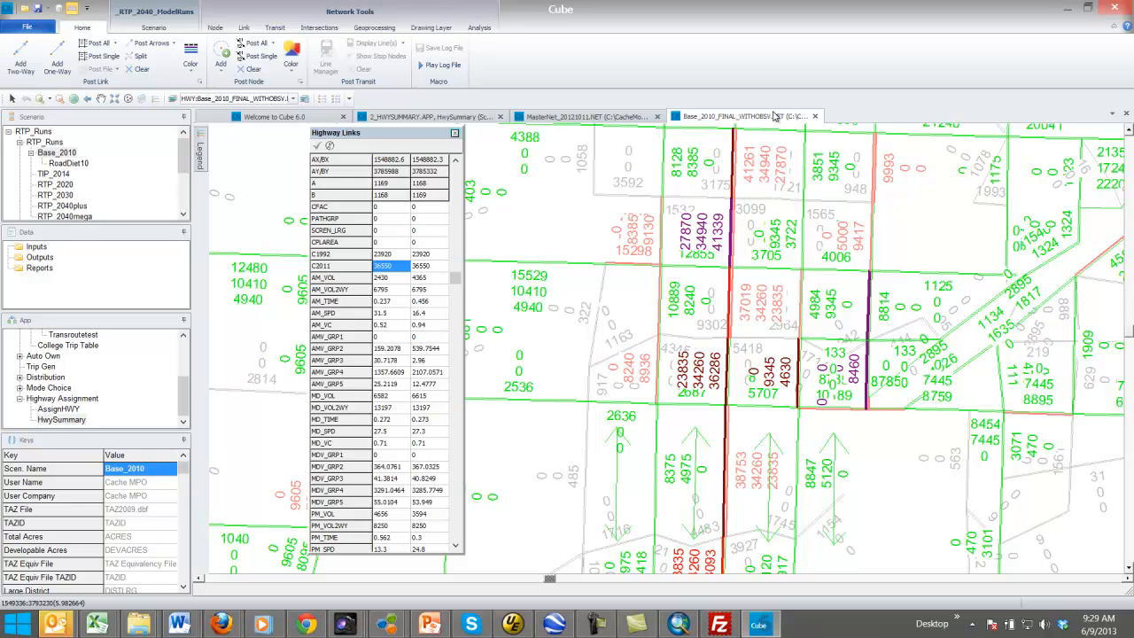
Close the Base_2010_FINAL_WITHOBSV.NET network, saving its project file over default.vpr in 5_AssignHwy with all default project file options unchecked
left_click(815, 118)
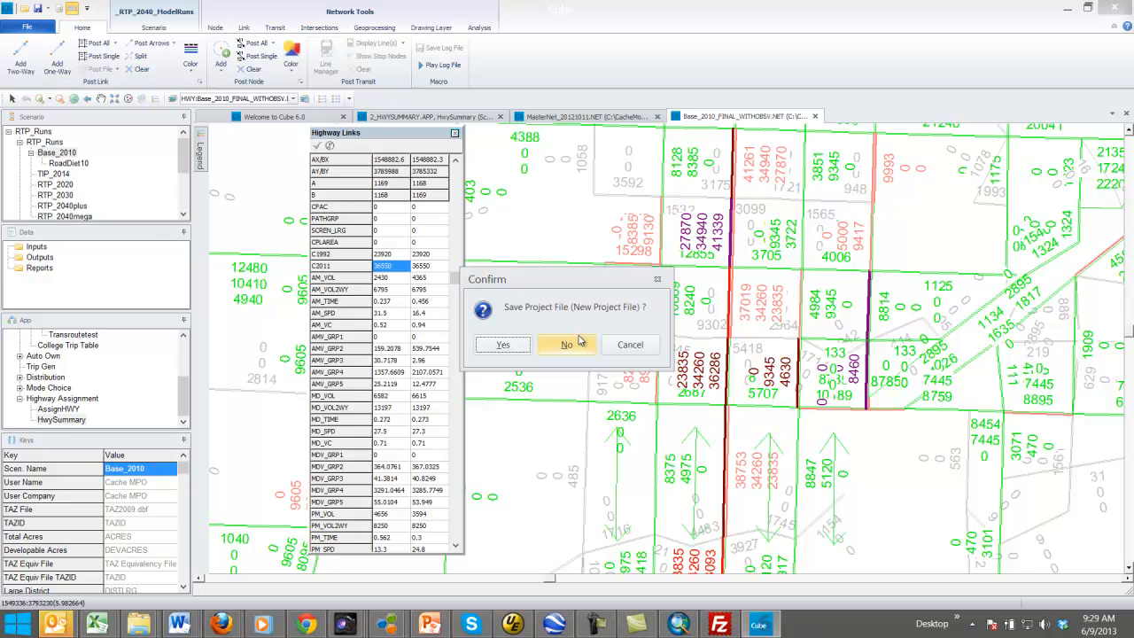
left_click(512, 347)
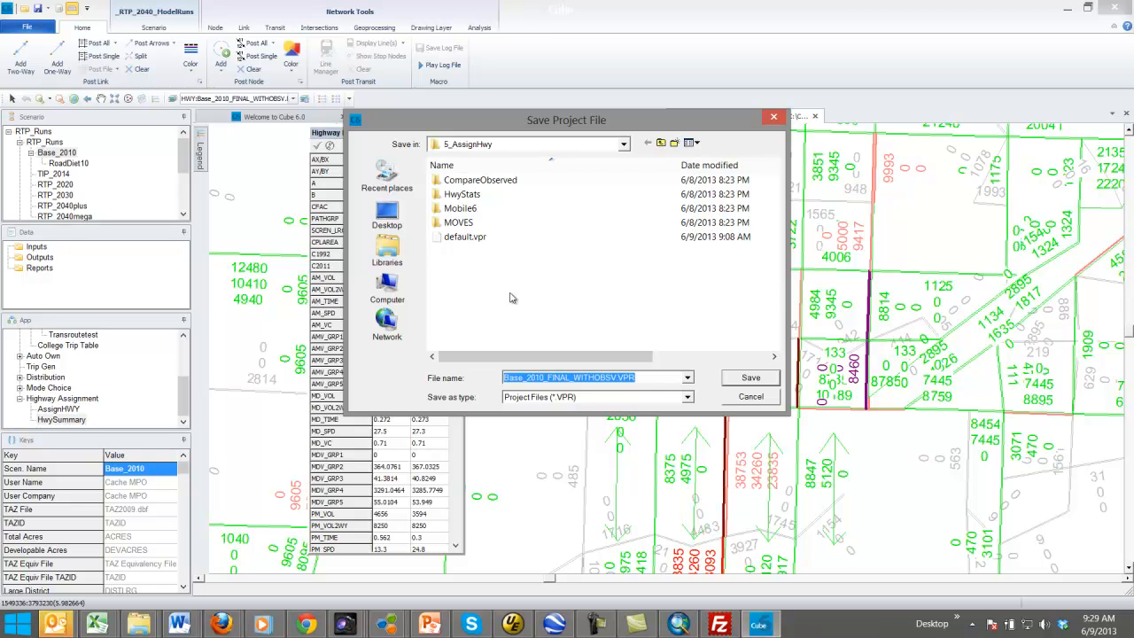
left_click(474, 239)
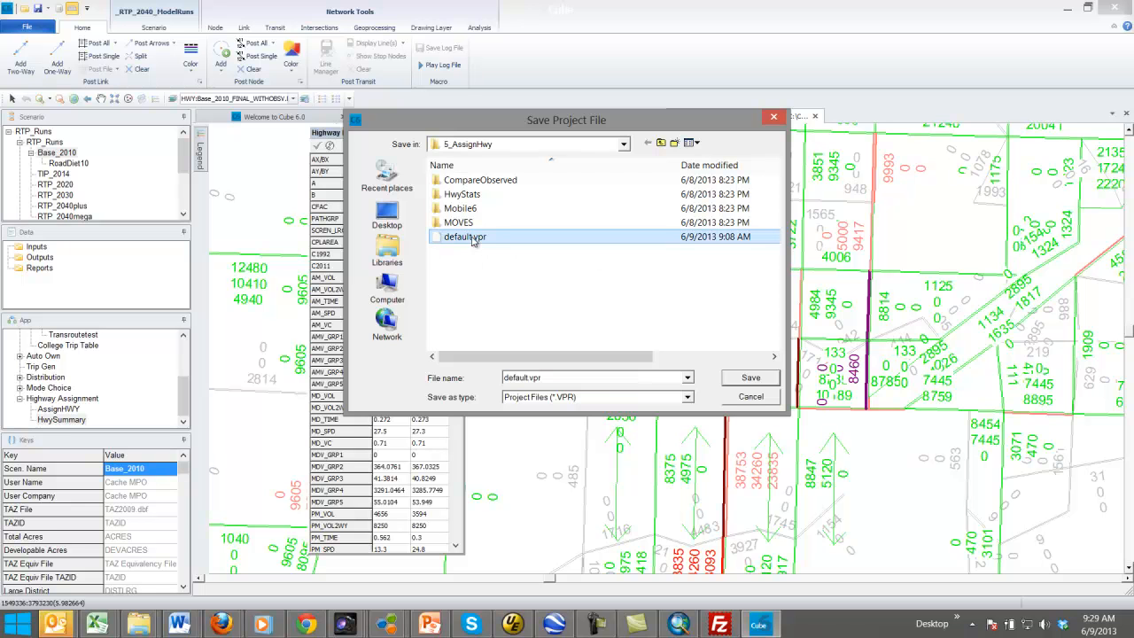
left_click(751, 378)
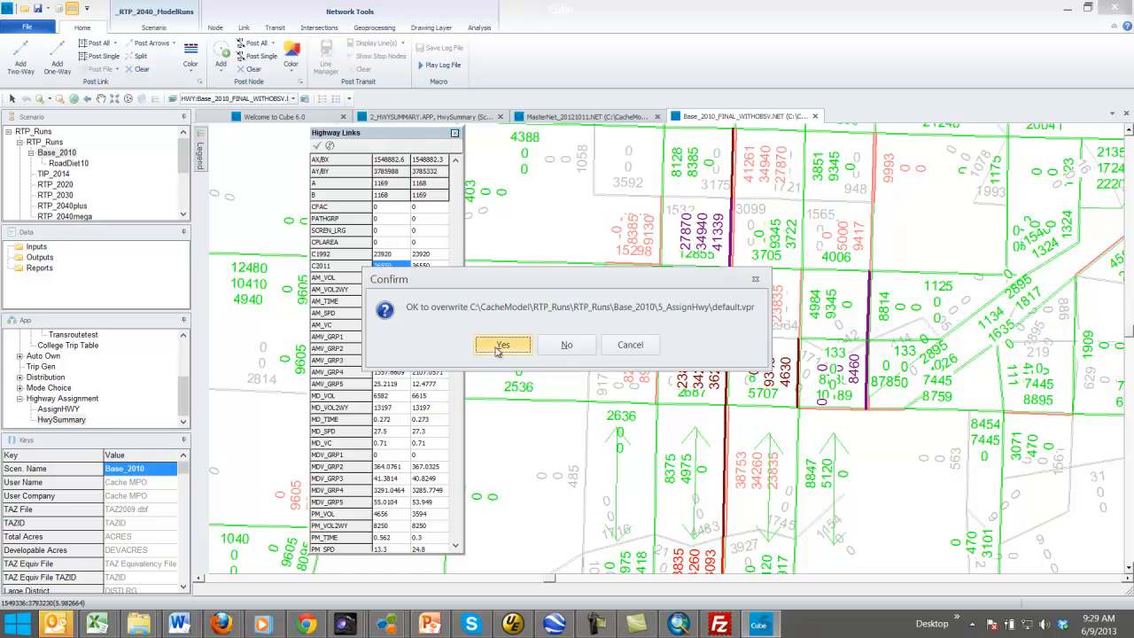
left_click(505, 347)
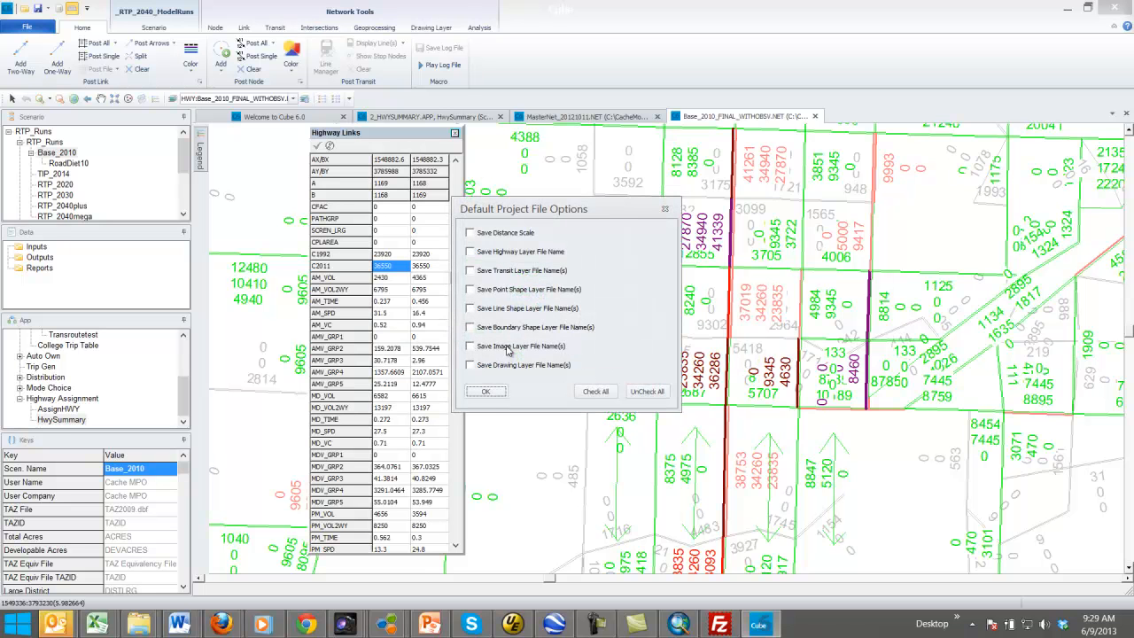
left_click(494, 392)
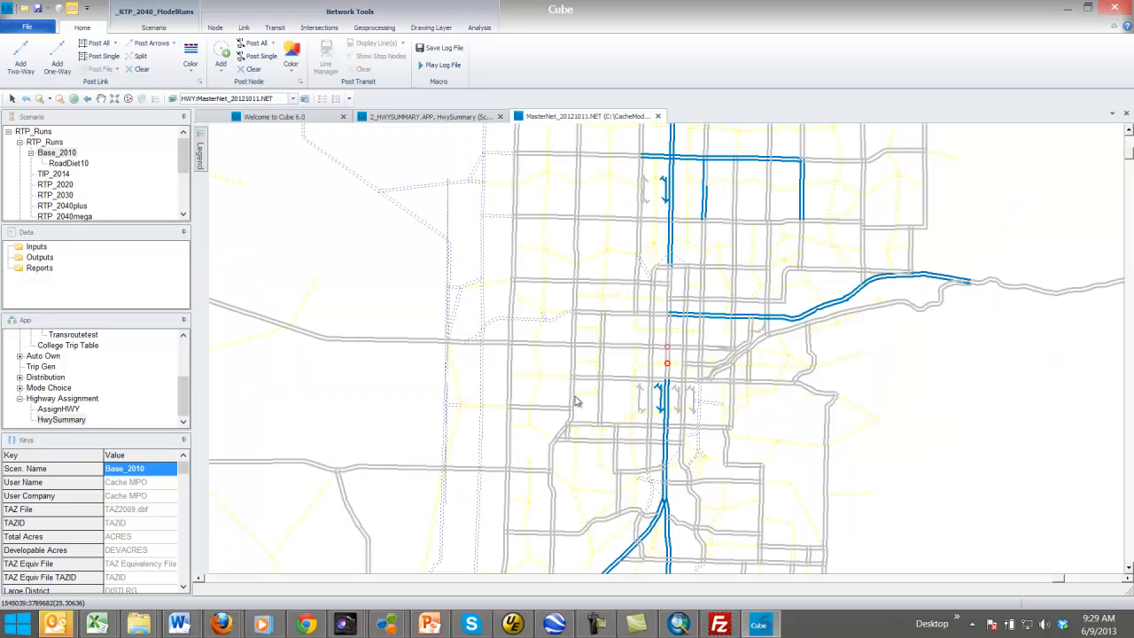